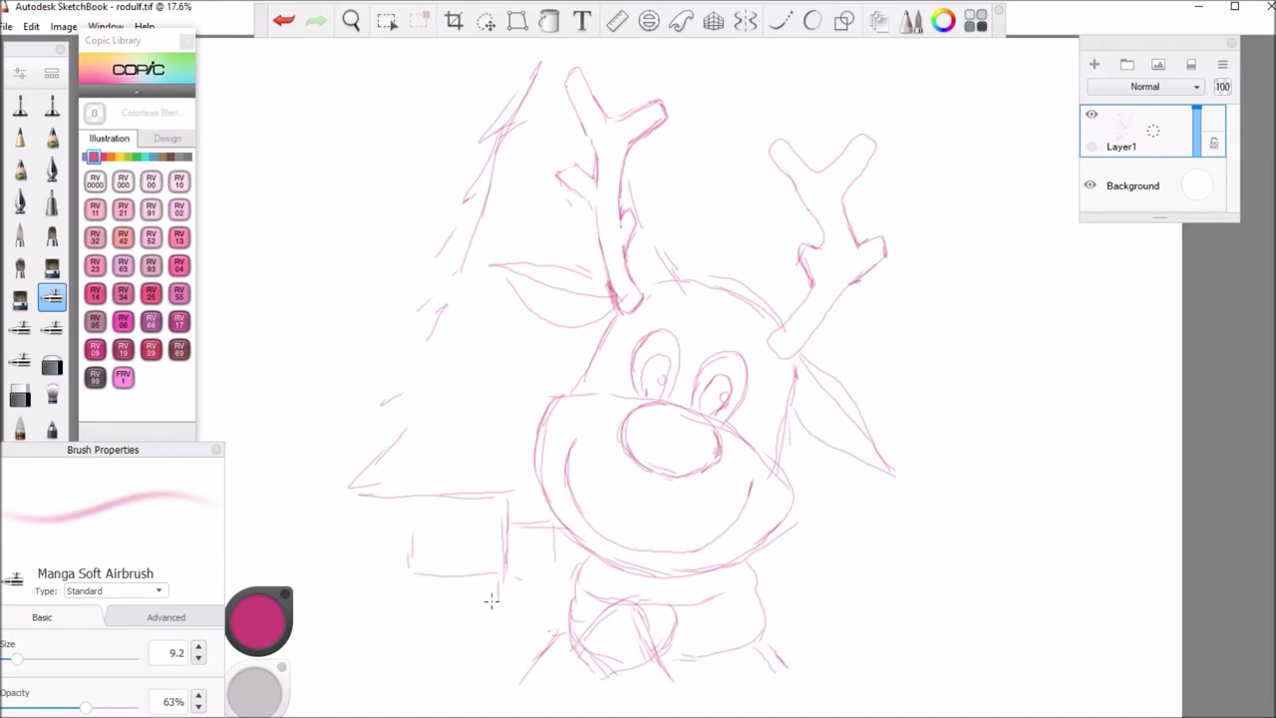
Sketch the gift boxes beside the reindeer and the Christmas tree's outline in pink with the Manga Soft Airbrush.
drag(414, 504, 415, 578)
drag(806, 496, 824, 521)
mouse_move(525, 122)
mouse_down()
mouse_move(490, 244)
mouse_move(503, 286)
mouse_move(443, 377)
mouse_move(510, 407)
mouse_move(363, 495)
mouse_move(504, 499)
mouse_up()
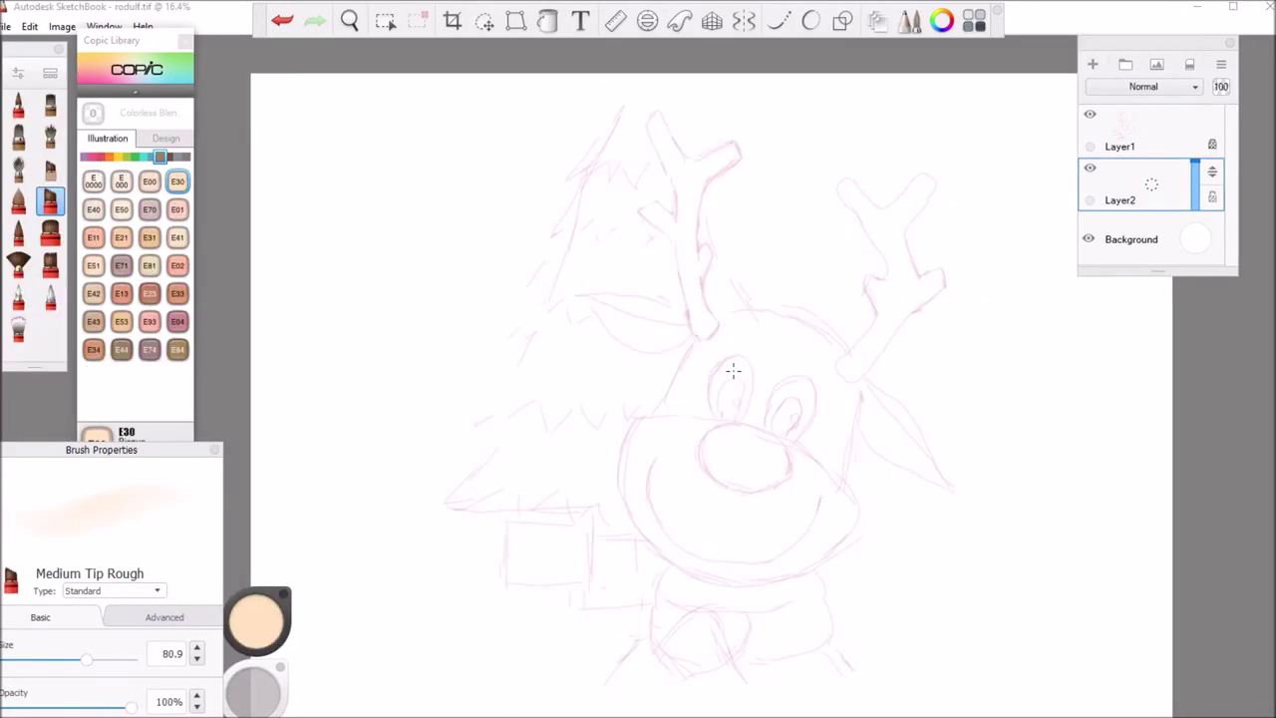
Paint the reindeer's upper head on Layer2 in Copic E30 with the Medium Tip Rough brush at size 80.9.
drag(698, 349, 663, 401)
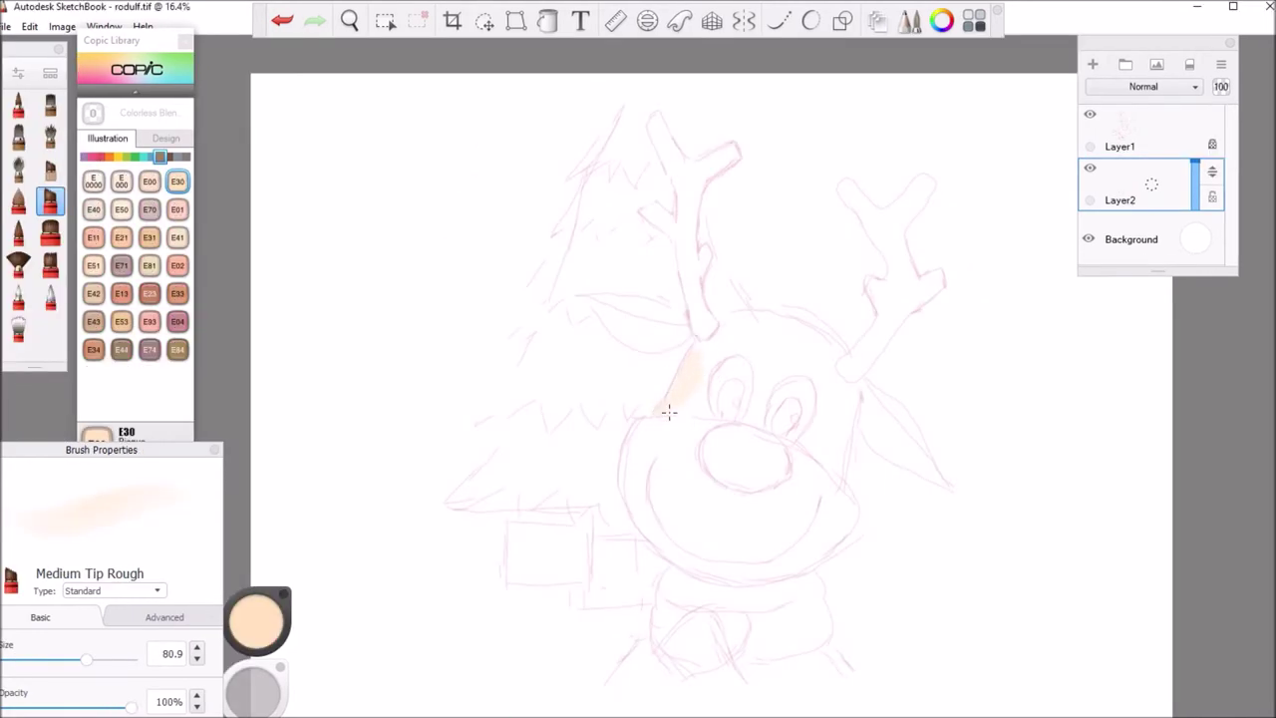
mouse_move(727, 321)
mouse_down()
mouse_move(722, 371)
mouse_move(759, 386)
mouse_move(783, 376)
mouse_move(833, 466)
mouse_move(828, 435)
mouse_up()
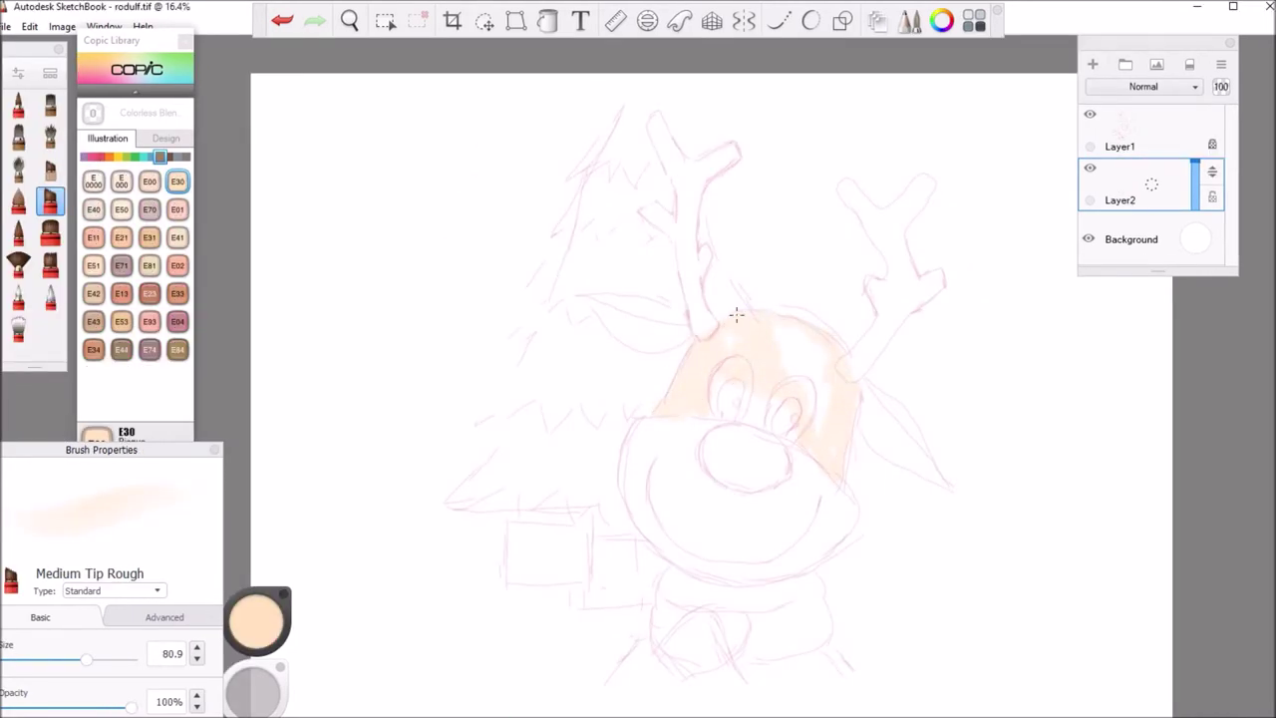
drag(759, 329, 818, 424)
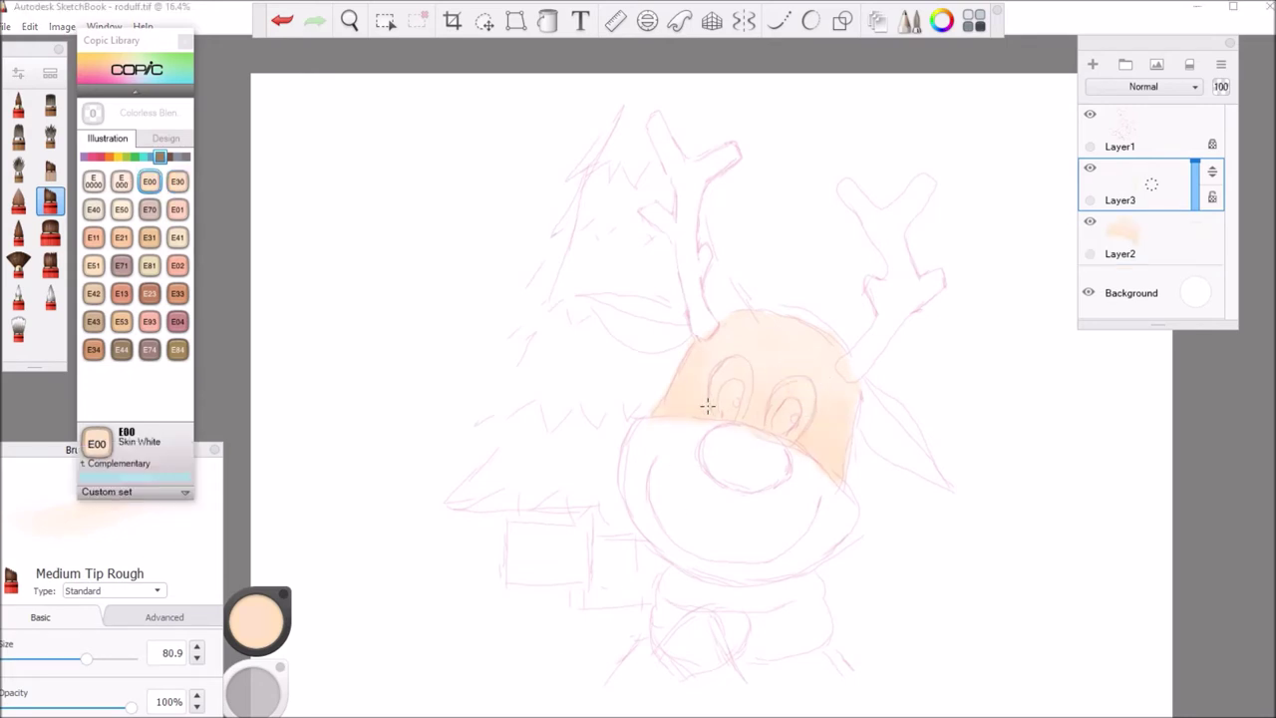
Paint the muzzle around the nose on Layer3 in E00 Skin White with the Medium Tip Rough brush.
drag(660, 431, 642, 428)
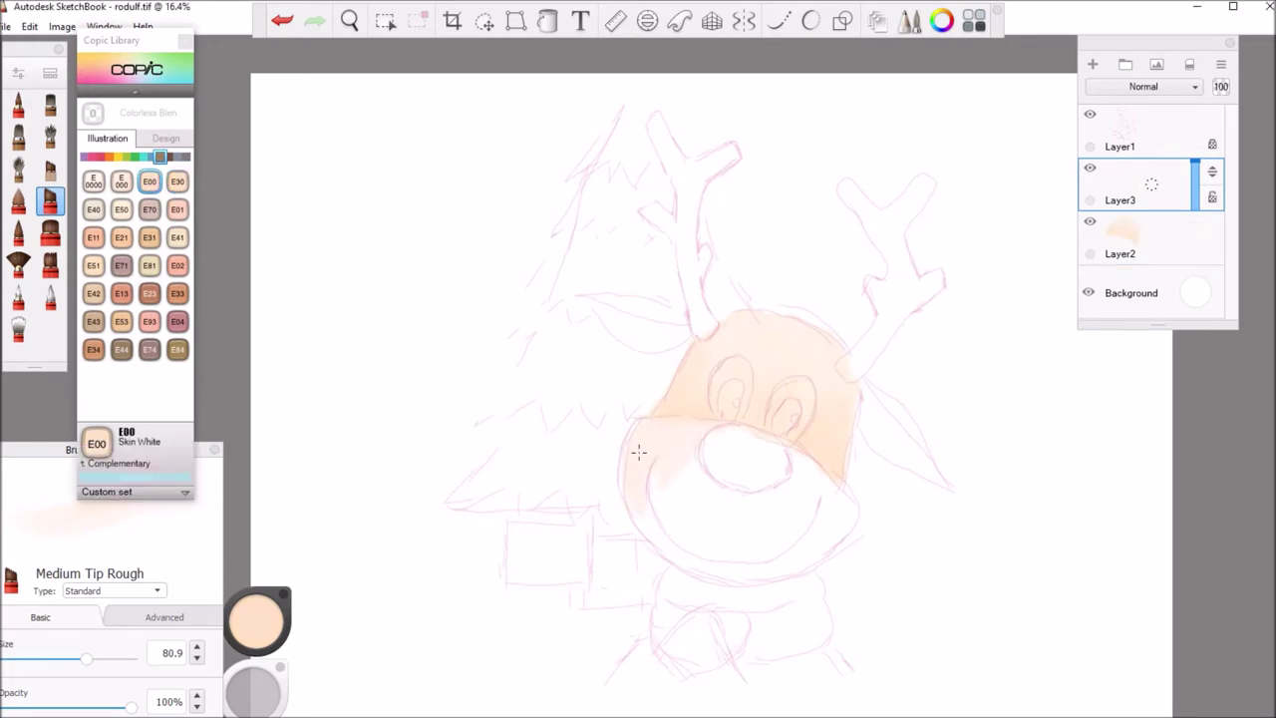
mouse_move(692, 485)
mouse_down()
mouse_move(730, 485)
mouse_move(763, 519)
mouse_move(807, 504)
mouse_up()
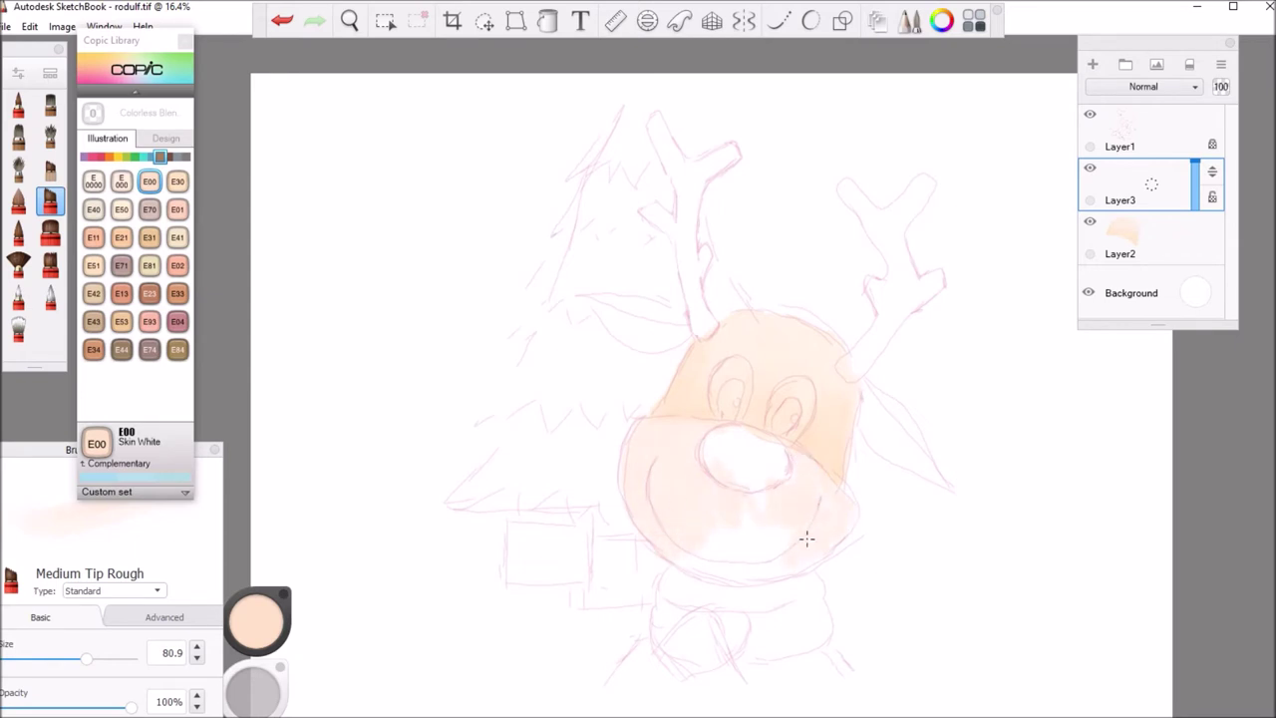
drag(724, 513, 700, 563)
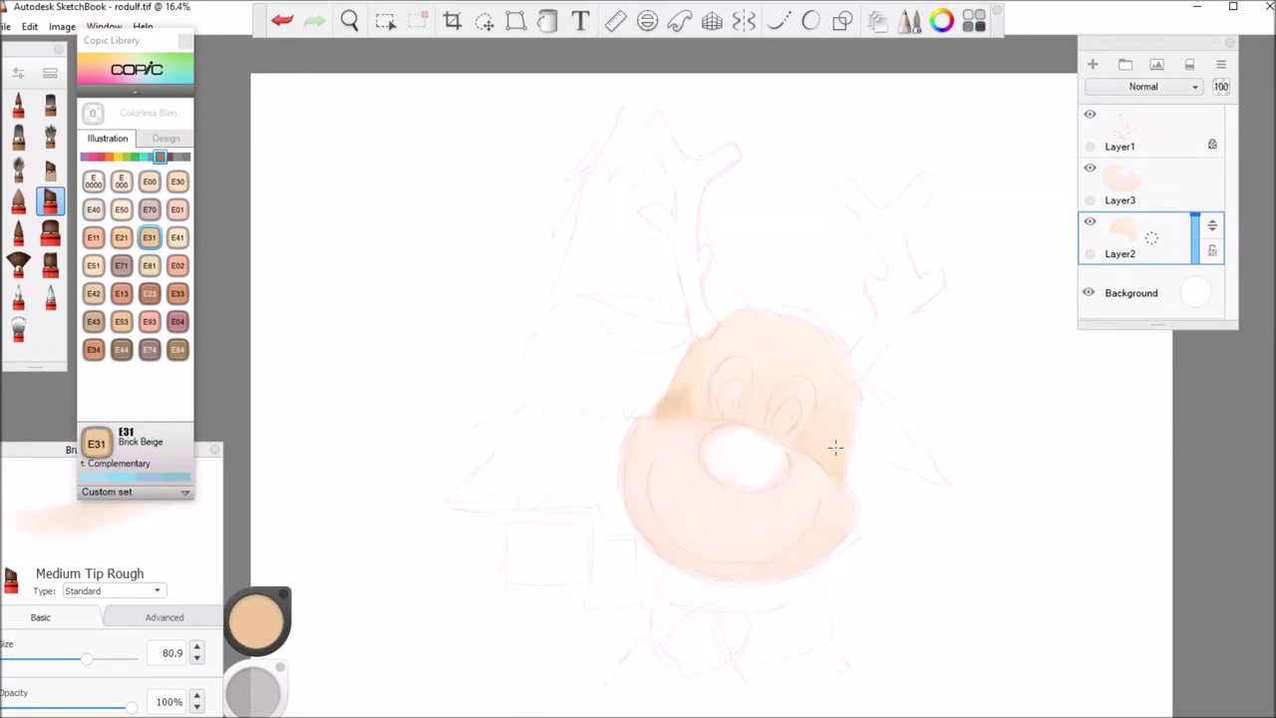
Shade the edges of the upper head on Layer2 in E31 Brick Beige and pick a brush to blend the shading.
mouse_move(836, 447)
mouse_down()
mouse_move(851, 392)
mouse_move(835, 392)
mouse_move(829, 342)
mouse_move(834, 475)
mouse_up()
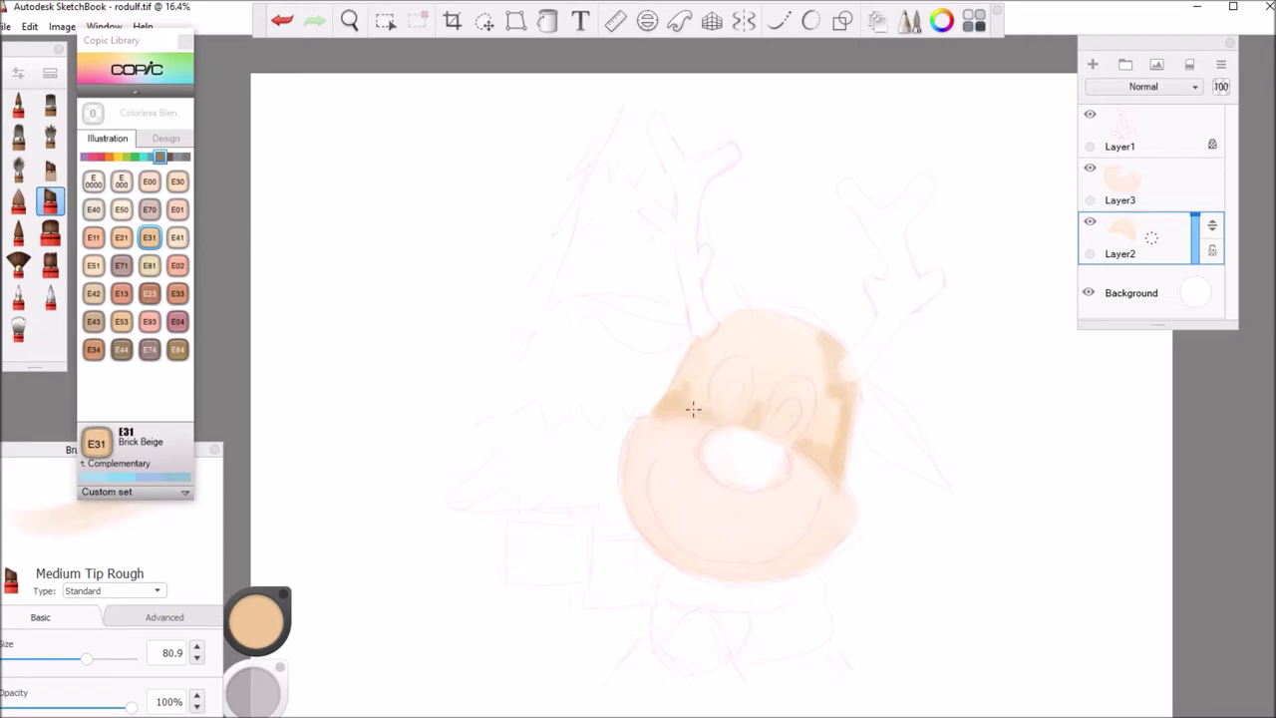
click(18, 329)
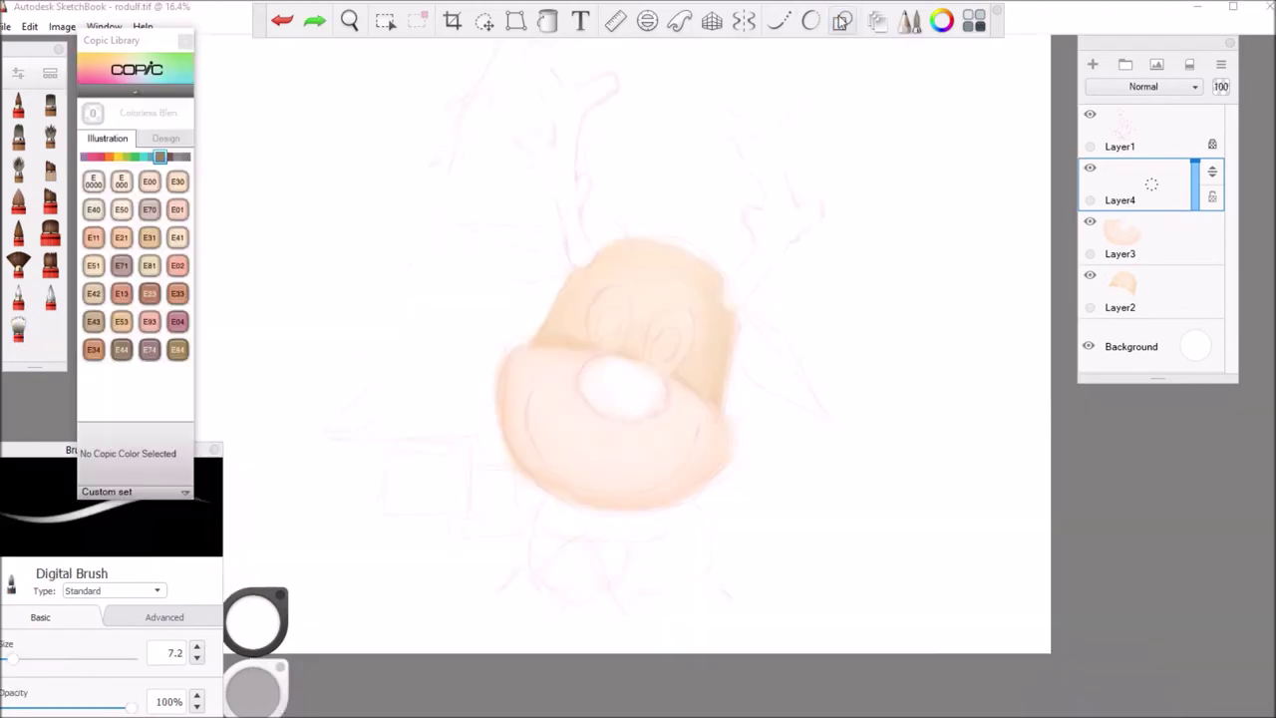
Draw an ellipse on Layer4, fill it white, and rotate and position it over the sketched right-hand eye.
drag(640, 419, 666, 331)
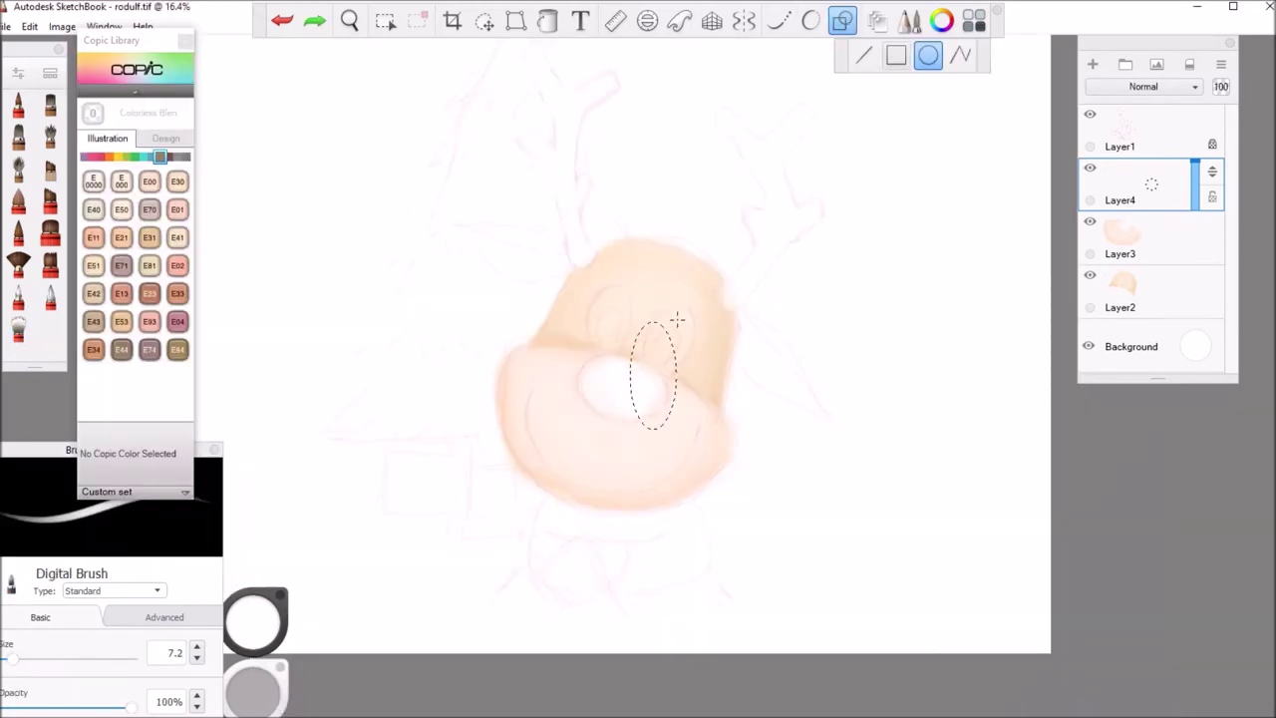
click(548, 20)
click(654, 383)
click(485, 21)
drag(706, 242, 758, 250)
drag(764, 173, 776, 141)
drag(772, 185, 782, 183)
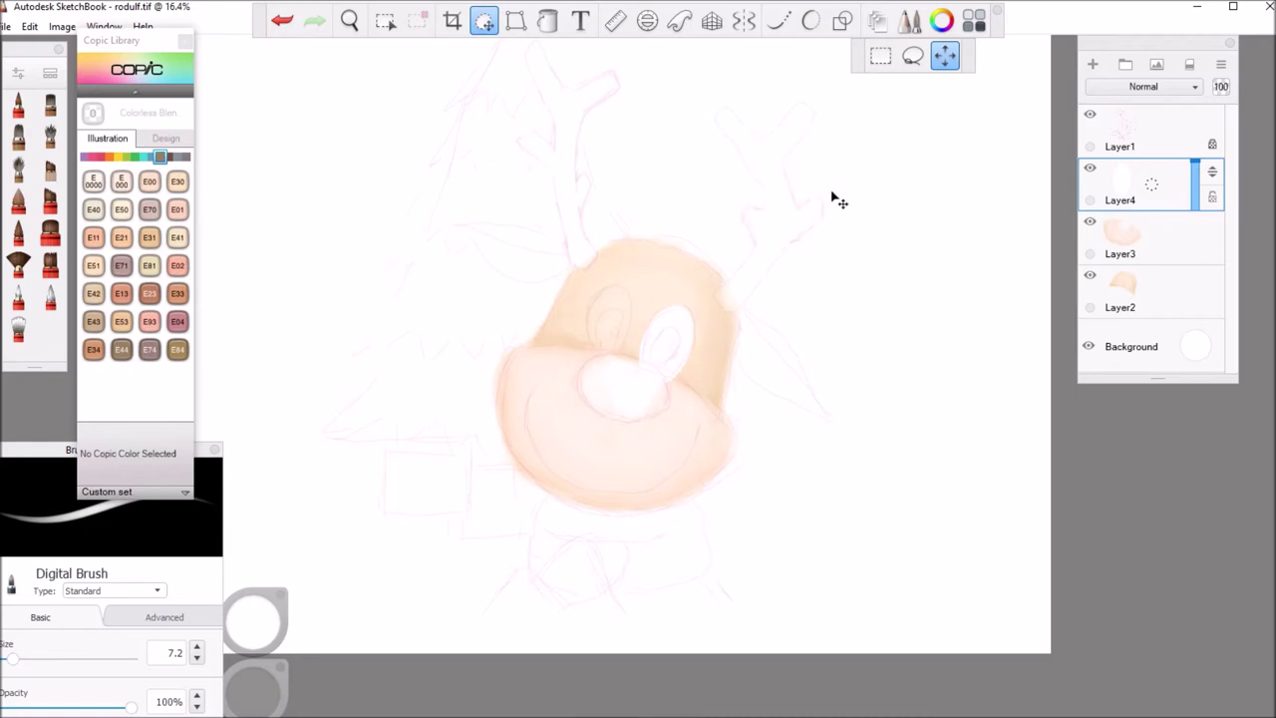
click(824, 149)
Duplicate the eye-white layer and flood fill the copy with black.
click(1122, 182)
click(1096, 164)
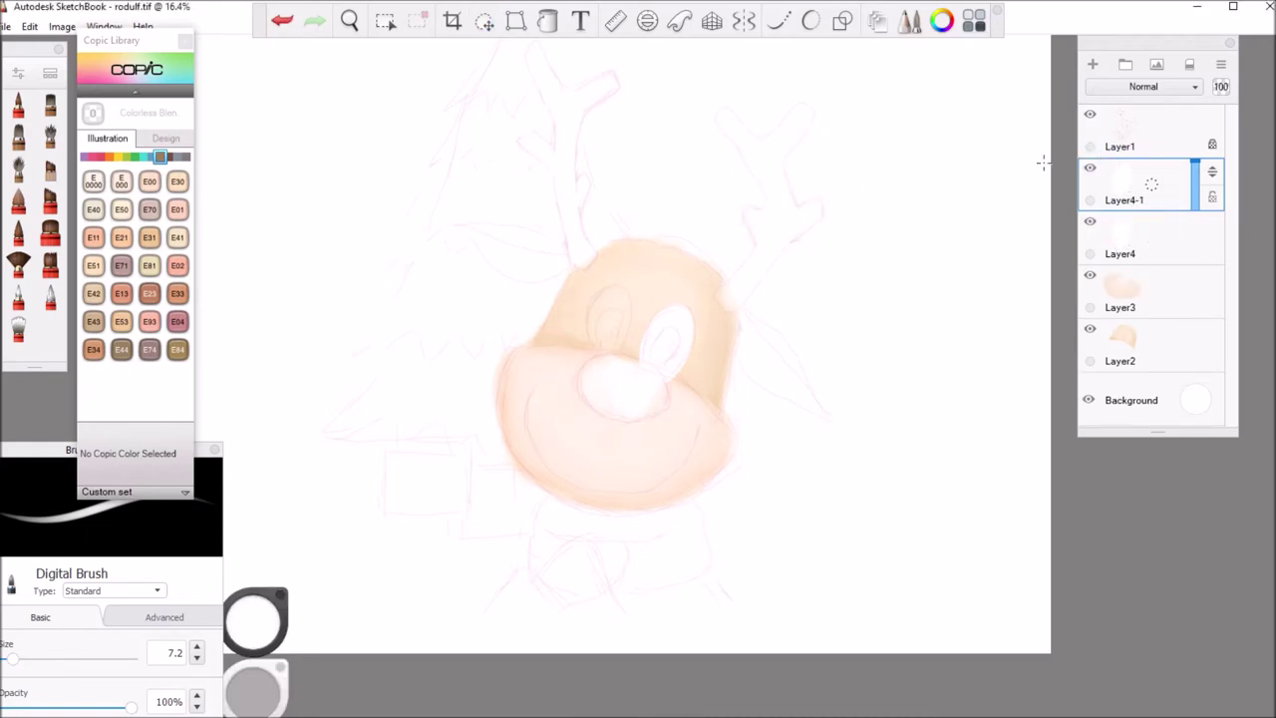
click(547, 21)
click(282, 594)
click(282, 556)
click(684, 339)
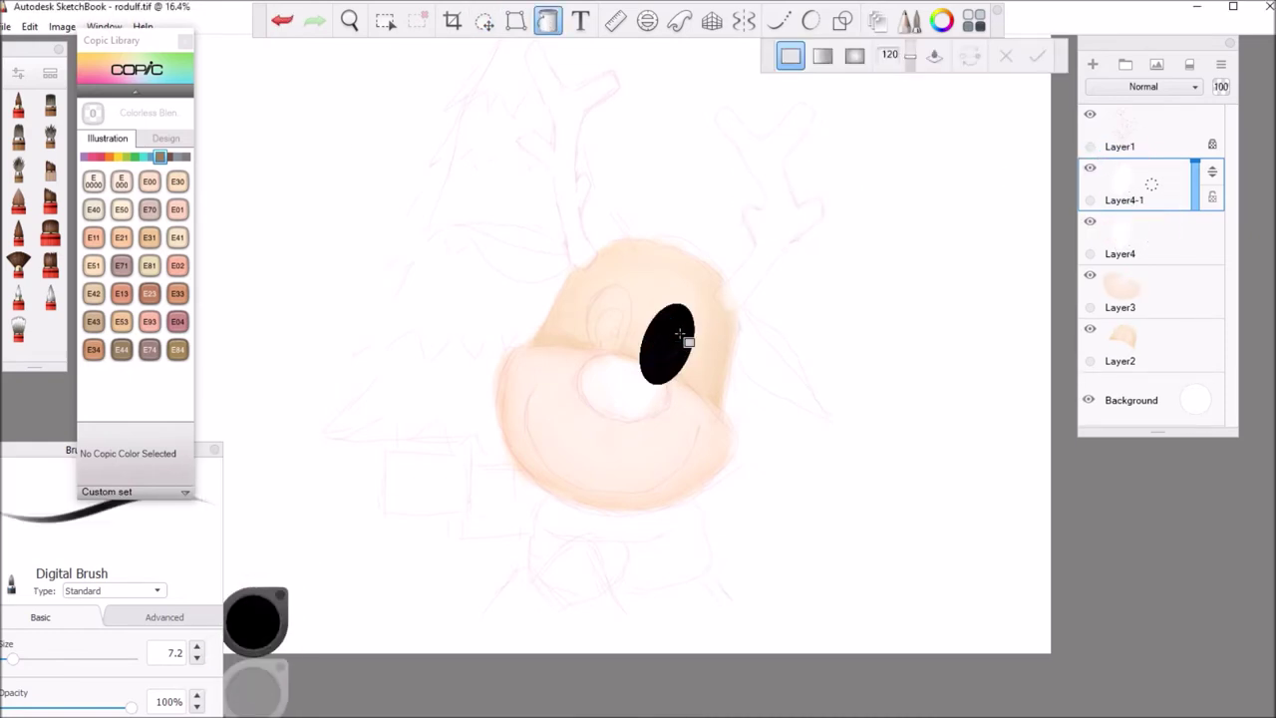
Place the black ellipse layer beneath the eye white and enlarge it slightly to form an outline.
drag(1212, 205, 1211, 258)
click(485, 21)
drag(598, 149, 606, 146)
click(606, 143)
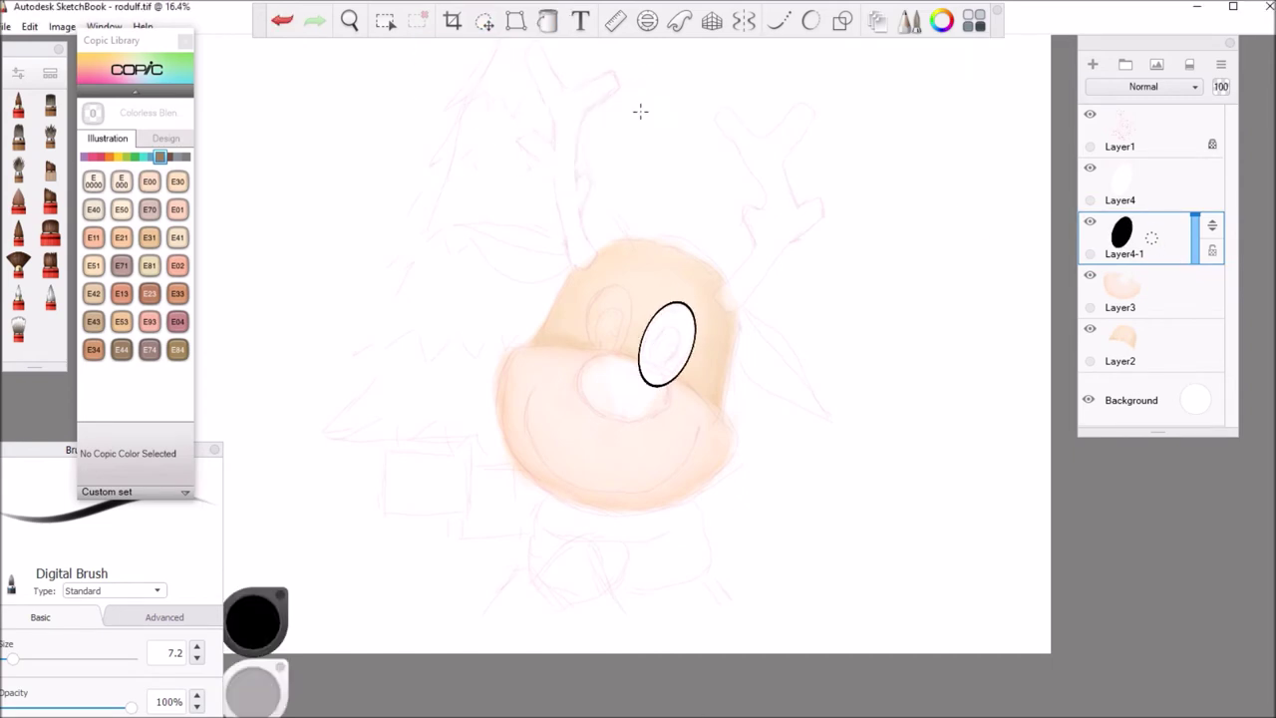
Duplicate the black ellipse above the white one and scale and position the copy as the eye's pupil.
click(1129, 188)
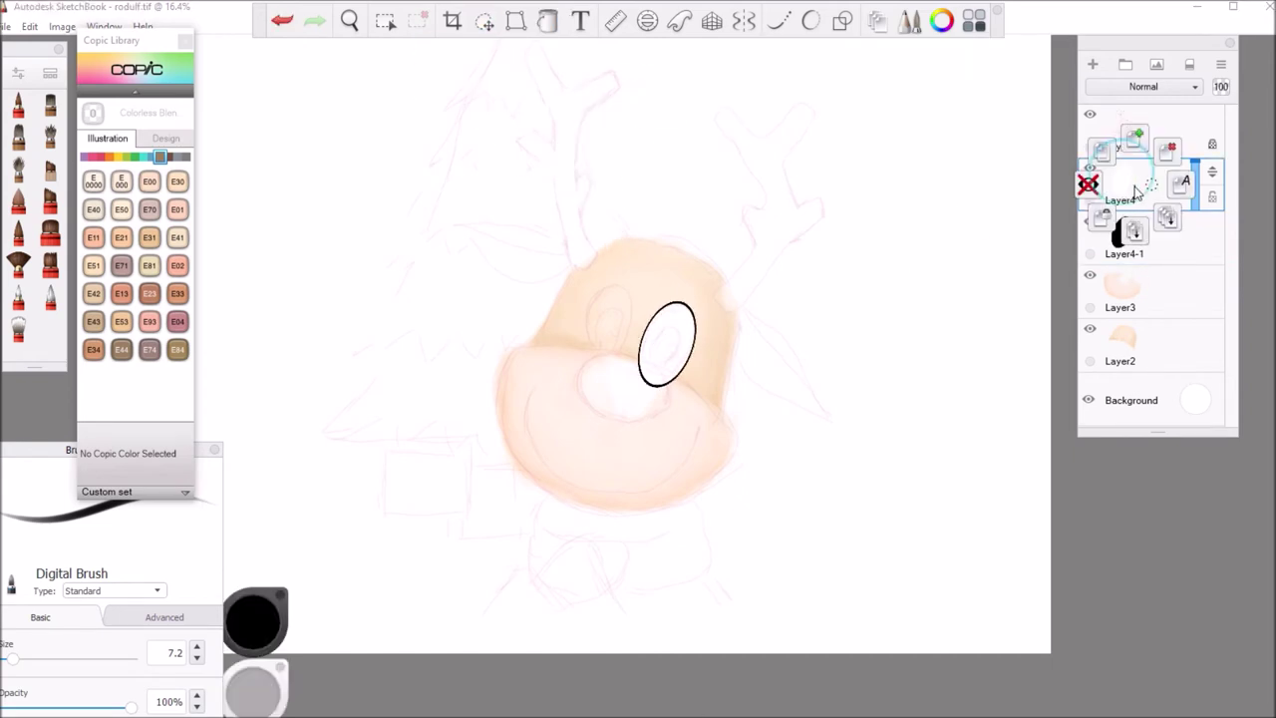
drag(1138, 239, 1109, 206)
drag(1212, 225, 1211, 171)
click(485, 21)
drag(761, 140, 733, 243)
mouse_move(739, 293)
mouse_down()
mouse_move(735, 319)
mouse_move(736, 294)
mouse_up()
drag(734, 245, 735, 239)
drag(773, 240, 779, 237)
Bring the muzzle layer above the eye layers and distort the outlined right-hand eye into a narrower-bottomed shape.
drag(1212, 397, 1207, 183)
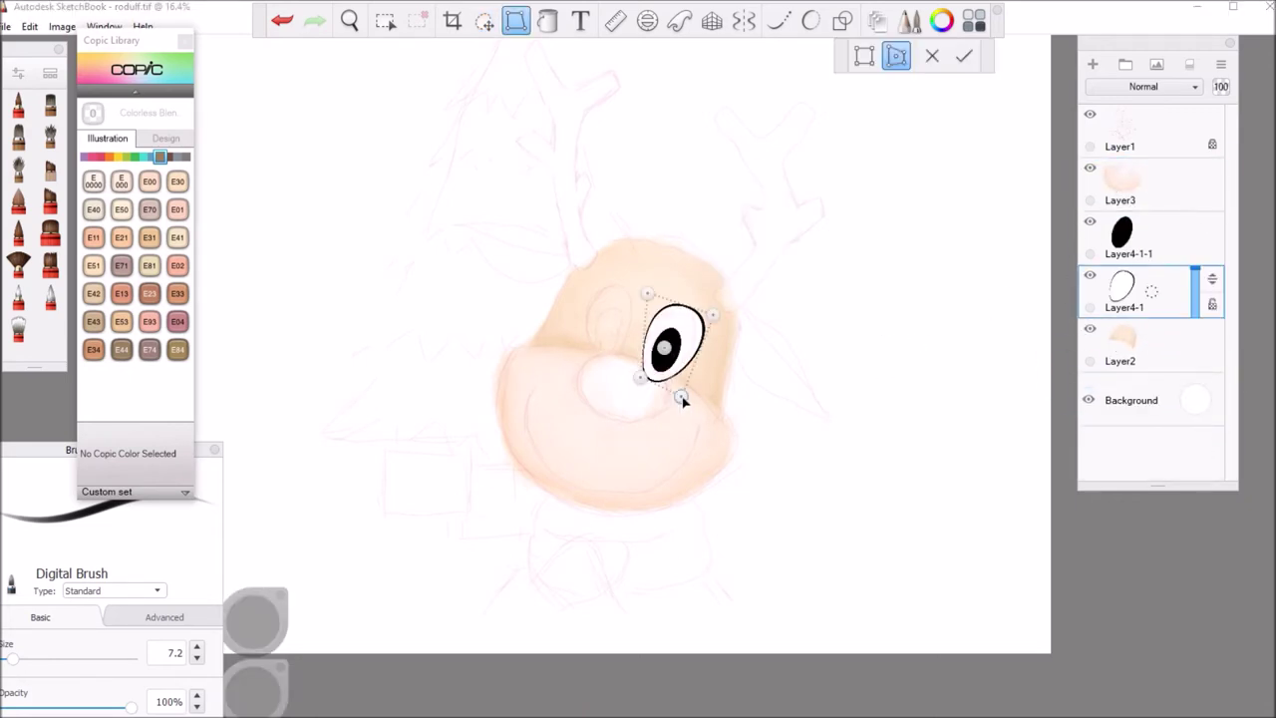
drag(684, 400, 635, 380)
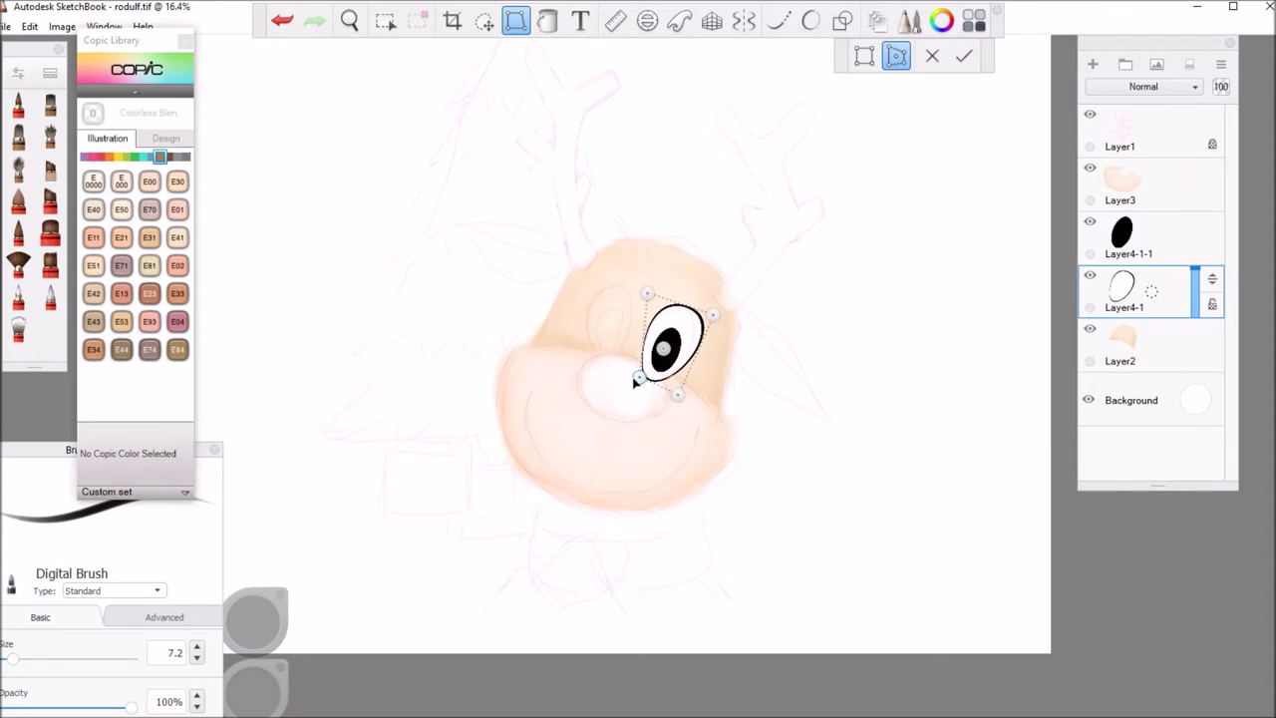
click(963, 56)
key(ctrl+d)
Duplicate the outlined eye layer and move and rotate the copy over the sketched left-hand eye.
drag(1150, 303, 1147, 237)
key(v)
drag(497, 197, 434, 181)
mouse_move(461, 227)
mouse_down()
mouse_move(480, 229)
mouse_move(472, 248)
mouse_up()
drag(514, 289, 515, 298)
key(Return)
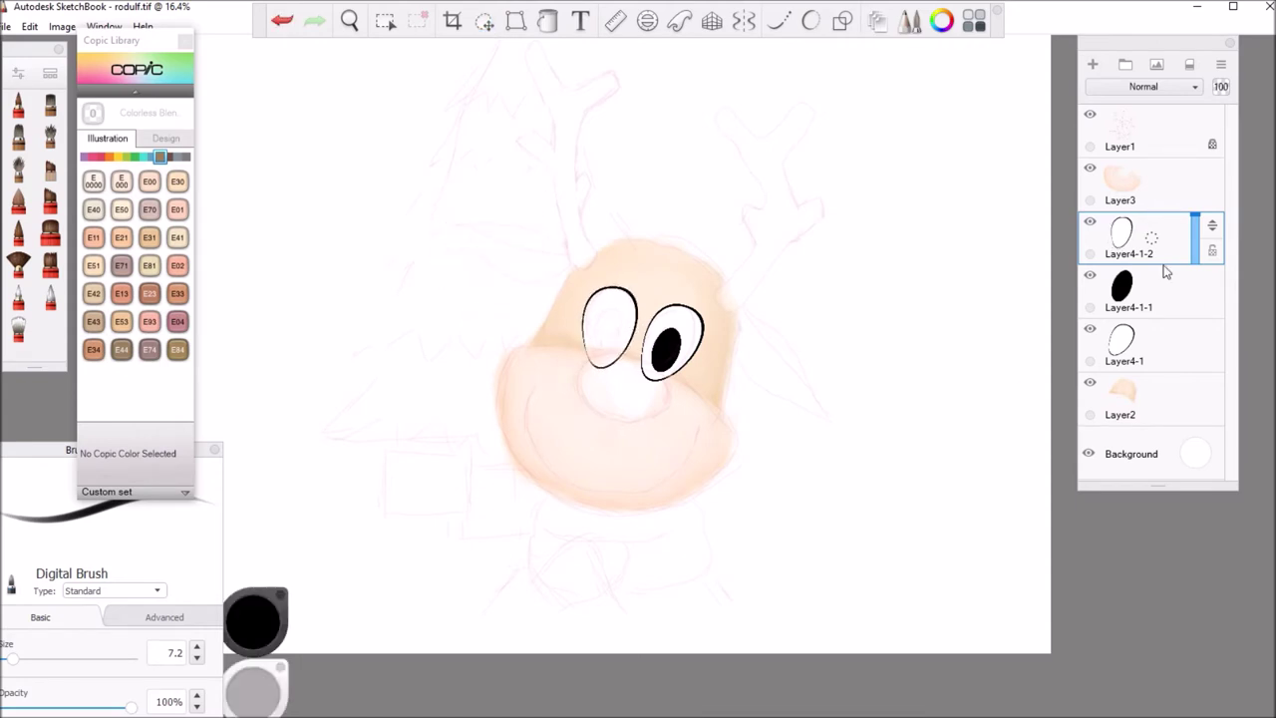
Adjust the placement of the right-hand eye's pupil on Layer4-1-1.
click(1154, 287)
click(485, 22)
drag(632, 253, 623, 238)
key(Return)
Duplicate the pupil layer above the left-hand eye and position the copy inside that eye.
drag(1152, 291, 1166, 237)
click(485, 22)
drag(470, 196, 456, 166)
click(458, 160)
Select the original pupil layer again and fine-tune its transform inside the right-hand eye.
click(1168, 348)
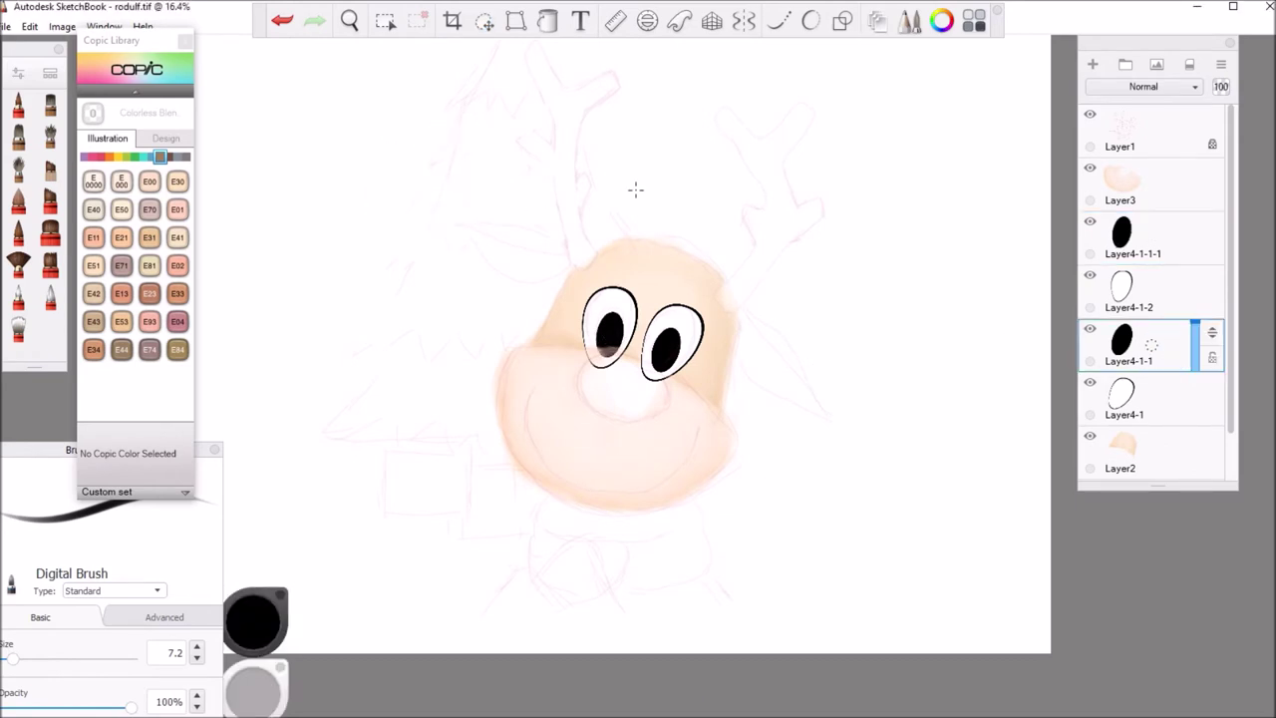
click(485, 22)
drag(721, 189, 726, 235)
click(716, 186)
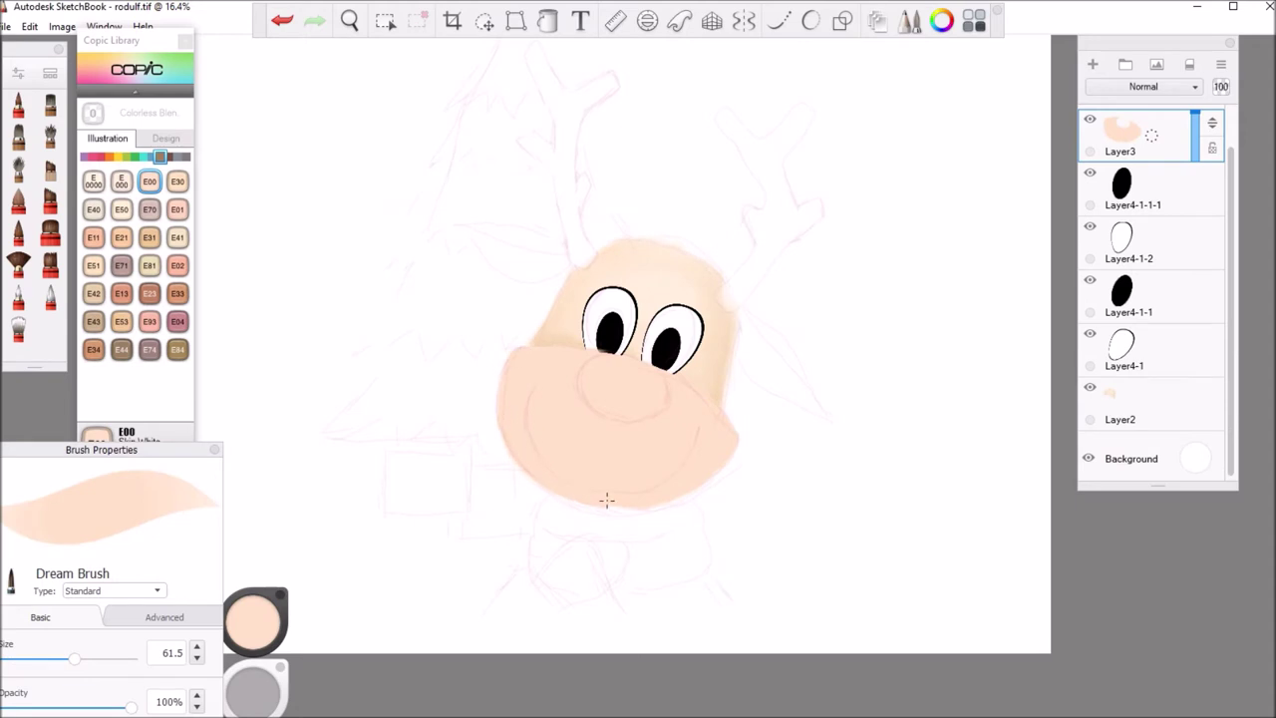
Repaint the upper head on Layer2 in a flat, pale E000 with the Dream Brush.
click(1143, 391)
mouse_move(100, 443)
click(122, 181)
click(258, 639)
mouse_move(547, 317)
mouse_down()
mouse_move(561, 325)
mouse_move(543, 339)
mouse_up()
mouse_move(556, 280)
mouse_down()
mouse_move(630, 249)
mouse_move(690, 265)
mouse_move(725, 352)
mouse_move(715, 397)
mouse_move(548, 342)
mouse_move(636, 279)
mouse_move(714, 335)
mouse_up()
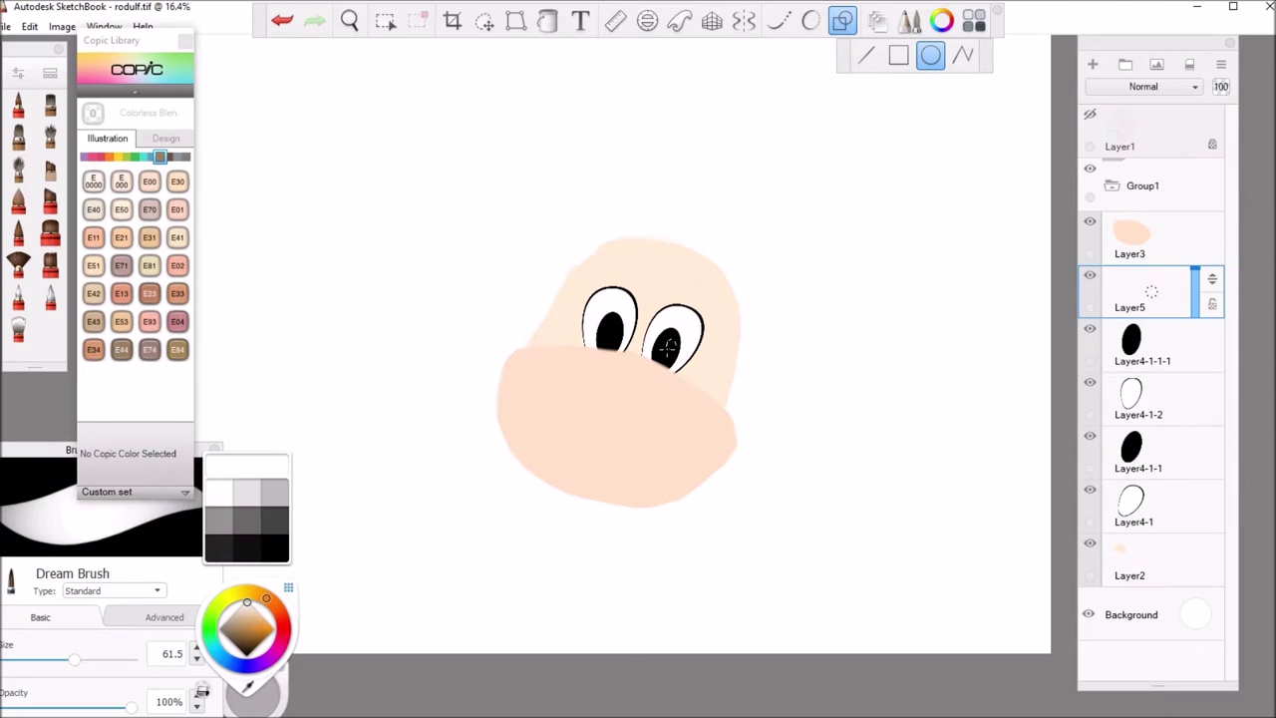
Position the white highlight dot in the right-hand pupil and duplicate its layer for the other eye.
key(v)
drag(439, 227, 426, 236)
drag(482, 200, 496, 191)
click(1147, 291)
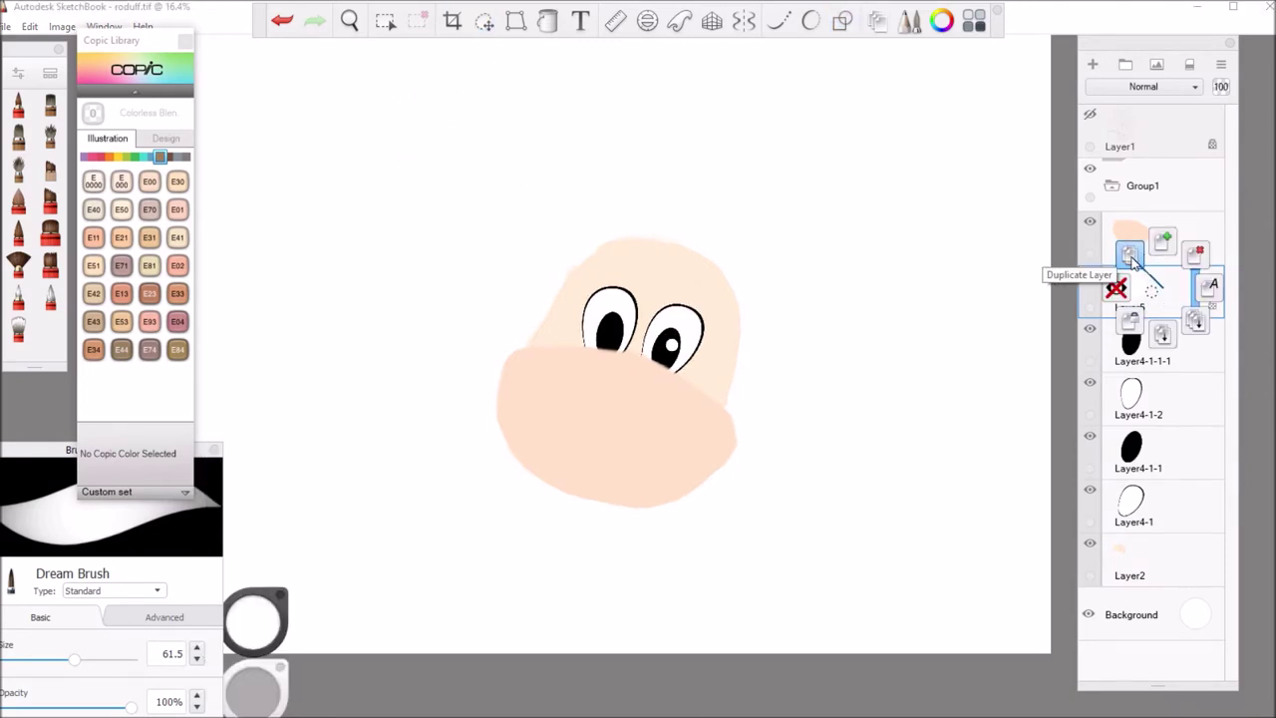
click(1127, 256)
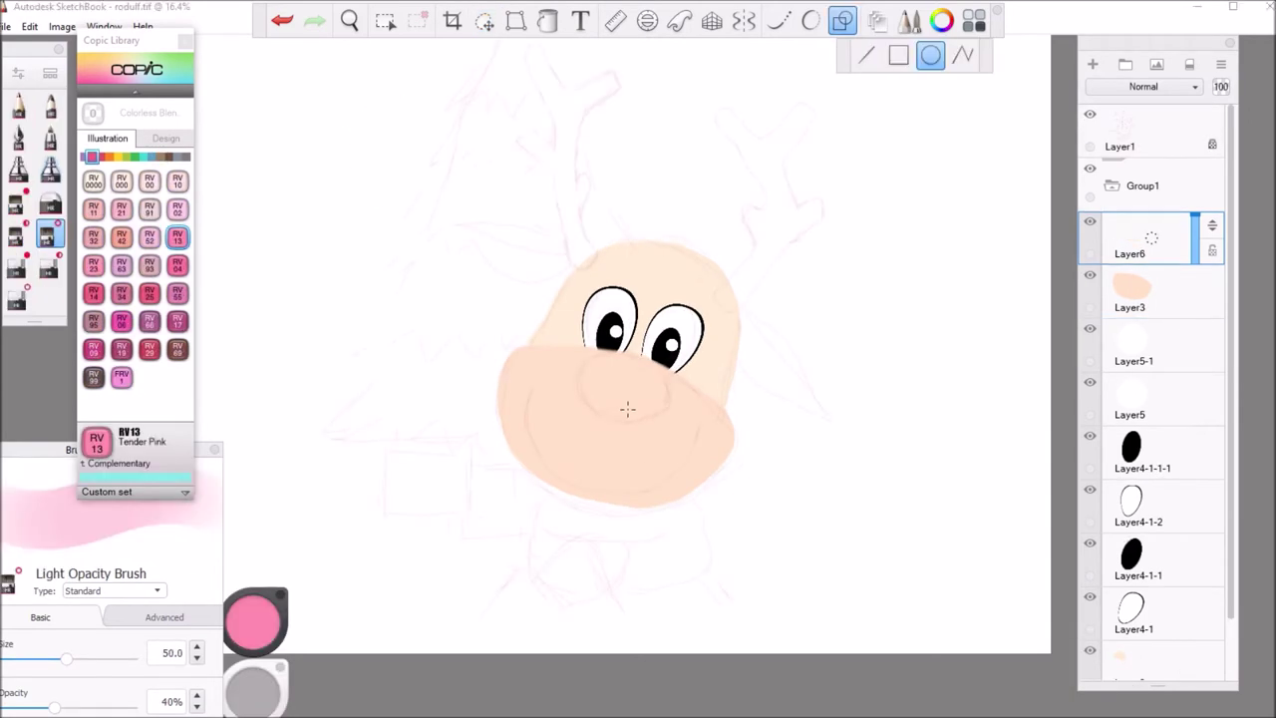
Draw an elliptical nose on Layer6 in RV13 Tender Pink and rotate and position it over the sketched nose.
drag(627, 408, 585, 412)
click(485, 21)
drag(676, 291, 696, 307)
drag(683, 324, 676, 329)
click(719, 242)
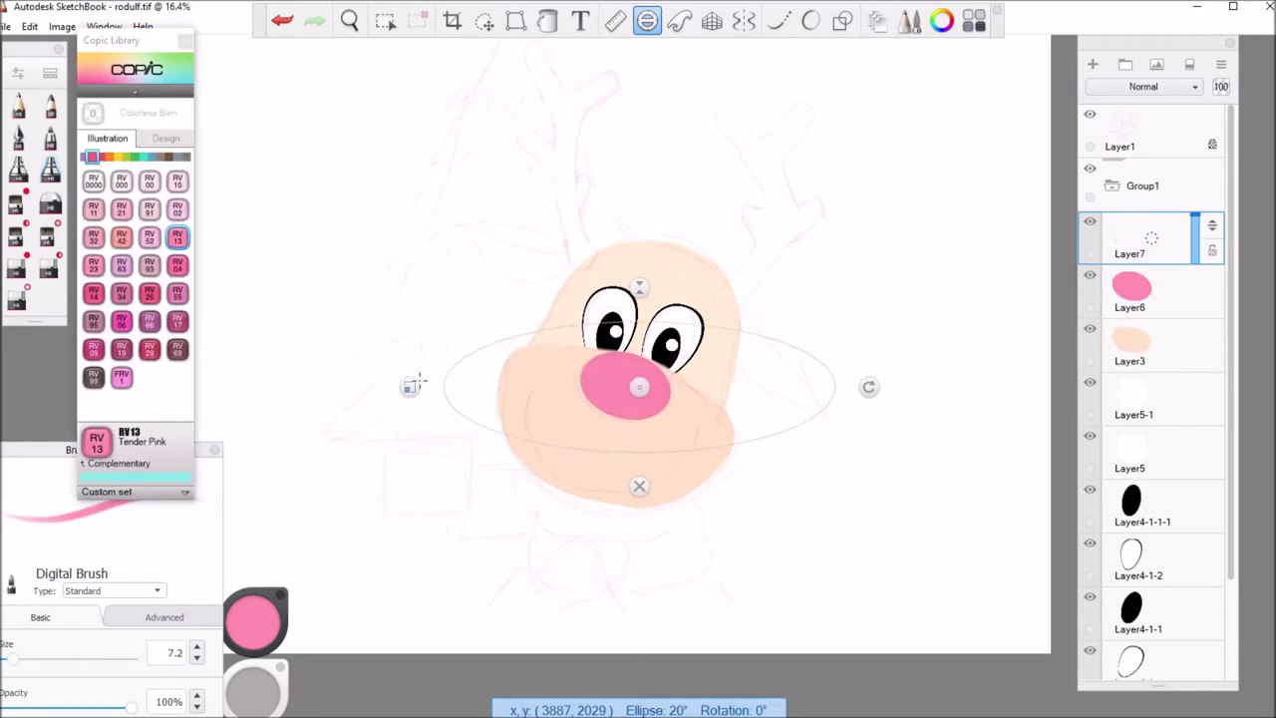
Resize, round out and move the ellipse guide to follow the sketched smile, rotating it to 340°.
drag(638, 276, 638, 236)
drag(436, 385, 482, 387)
drag(775, 401, 764, 433)
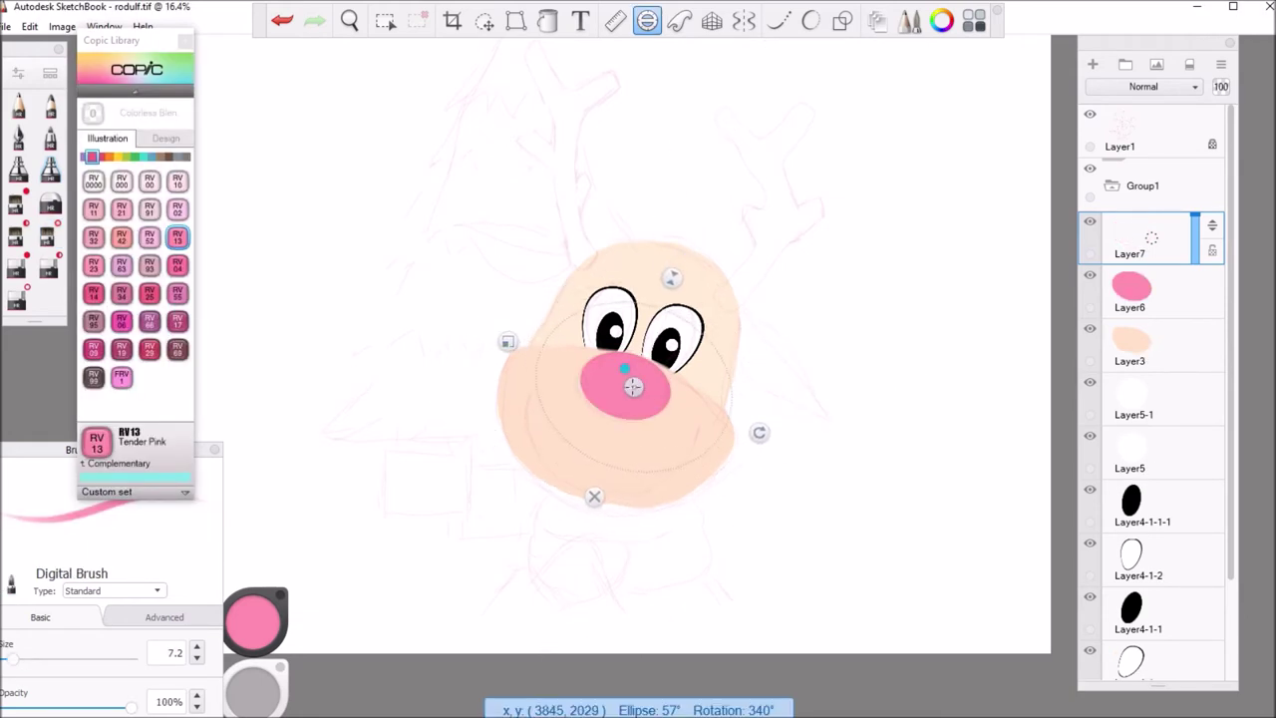
drag(639, 387, 614, 411)
drag(489, 367, 481, 365)
drag(615, 412, 616, 409)
drag(652, 293, 654, 297)
drag(483, 360, 487, 362)
drag(615, 407, 614, 411)
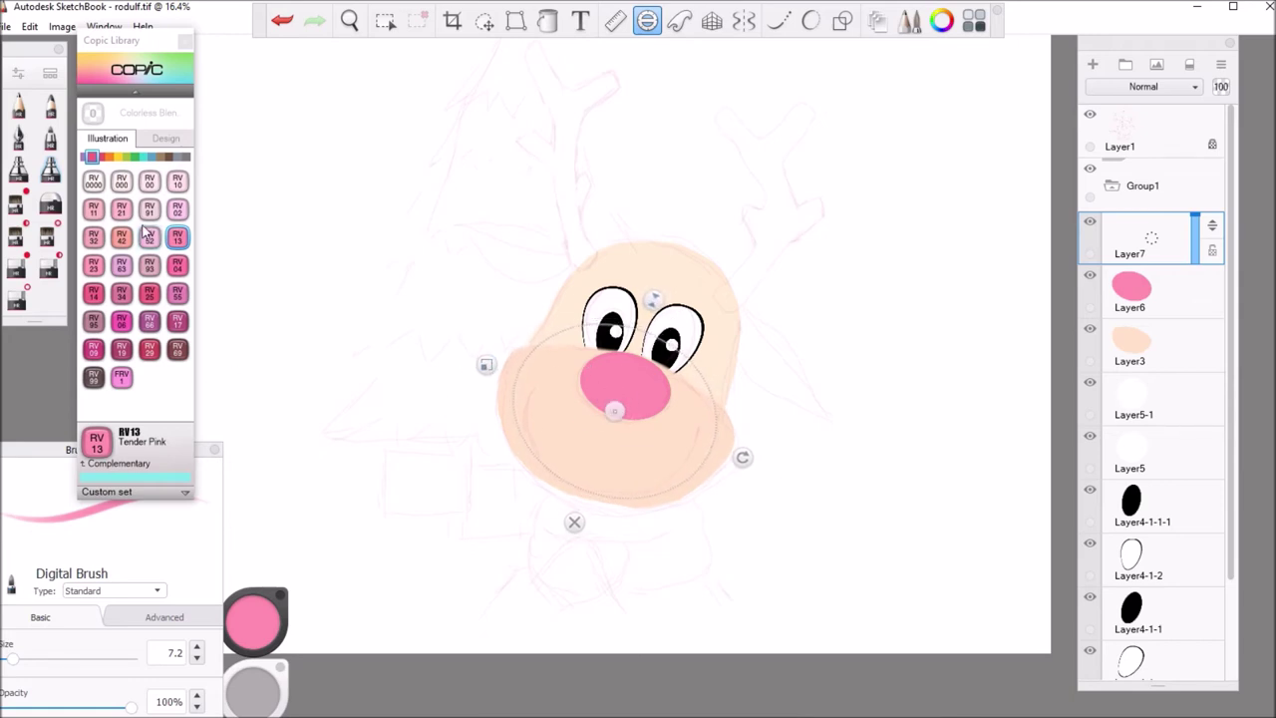
Draw the smile along the ellipse guide in Copic E04 with the Digital Brush at size 15.6.
click(121, 292)
click(159, 156)
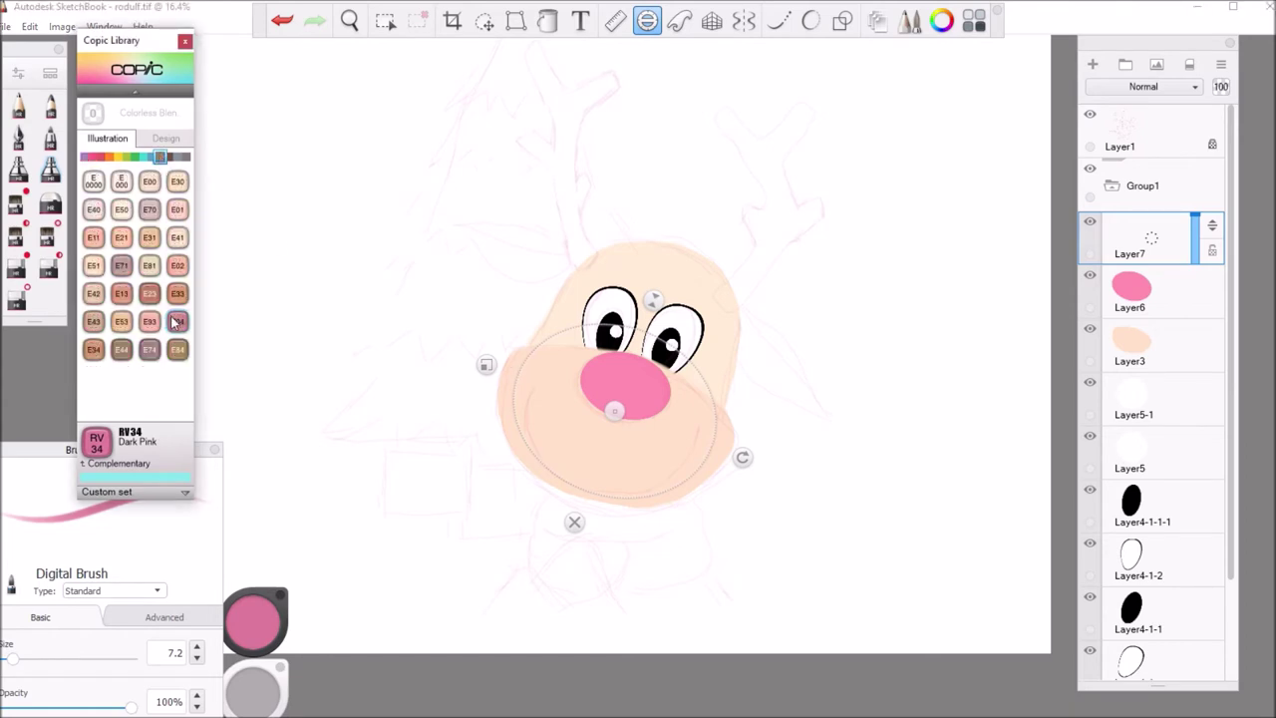
click(177, 321)
click(28, 658)
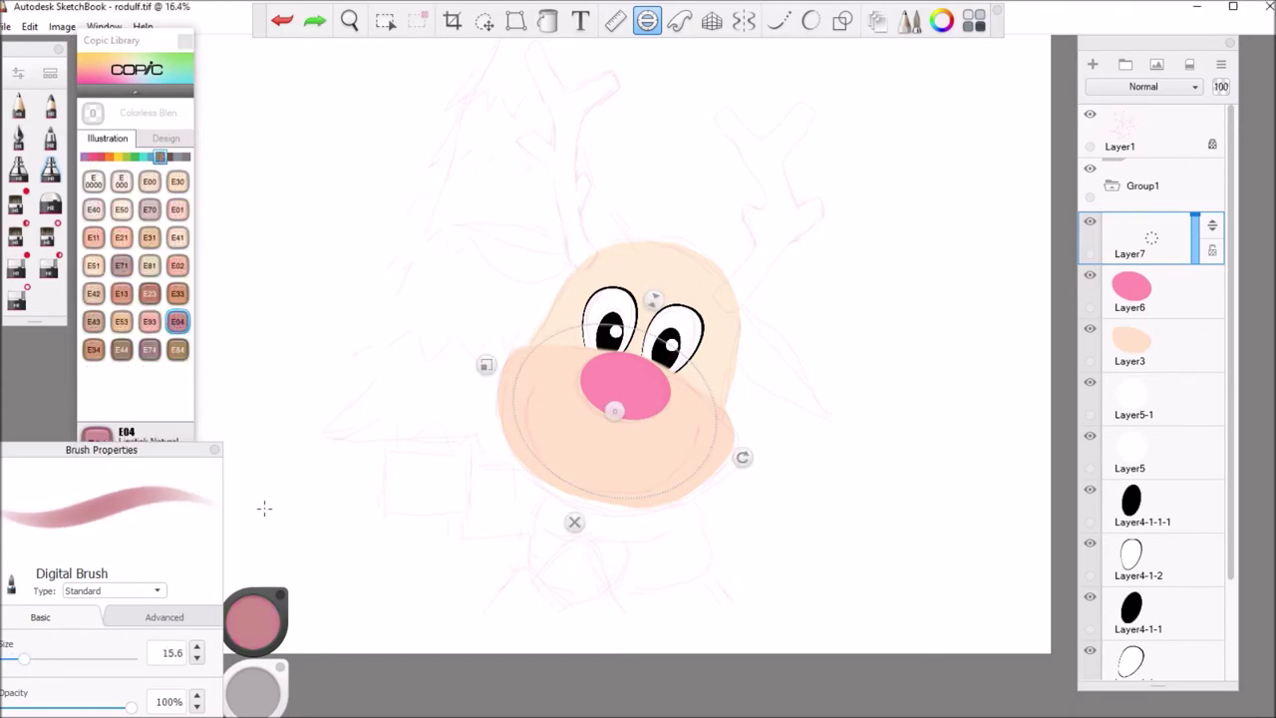
mouse_move(521, 367)
mouse_down()
mouse_move(544, 469)
mouse_move(691, 468)
mouse_up()
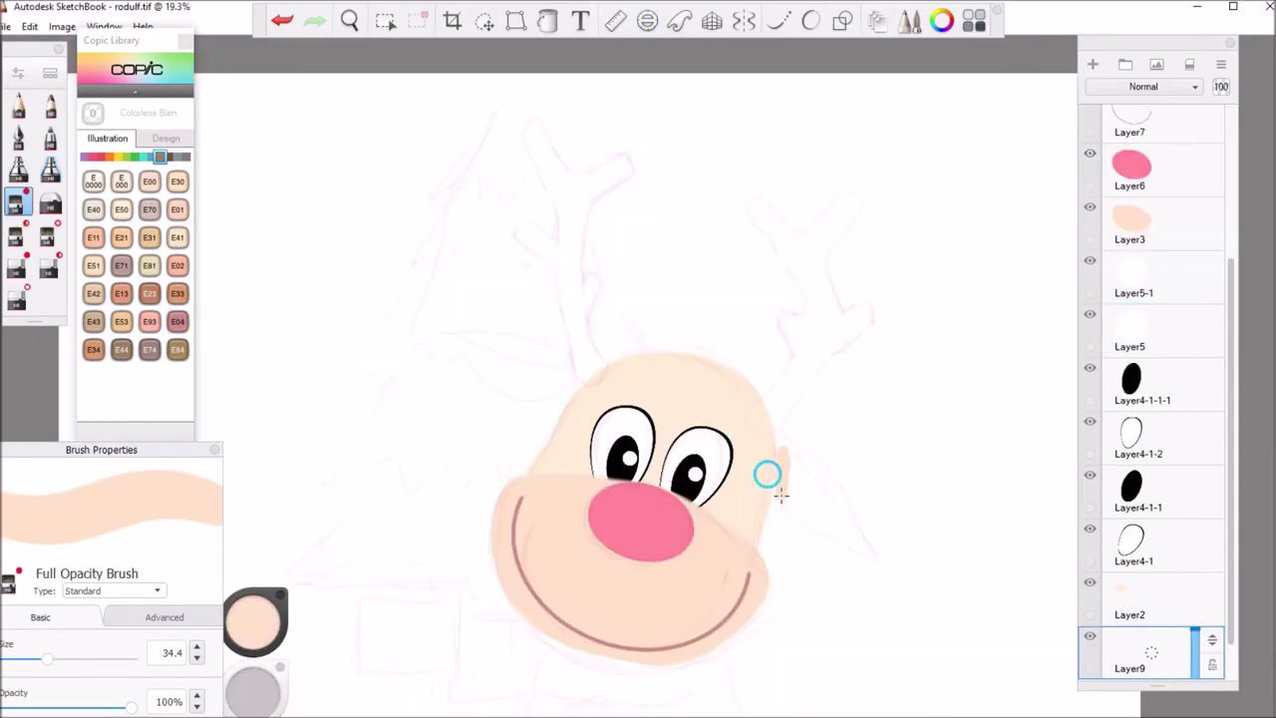
Paint the right-hand ear on Layer9 with the Full Opacity Brush at size 34.4 and trim its edges with the Sharp Eraser.
mouse_move(777, 499)
mouse_down()
mouse_move(793, 479)
mouse_move(874, 549)
mouse_move(776, 493)
mouse_move(781, 457)
mouse_up()
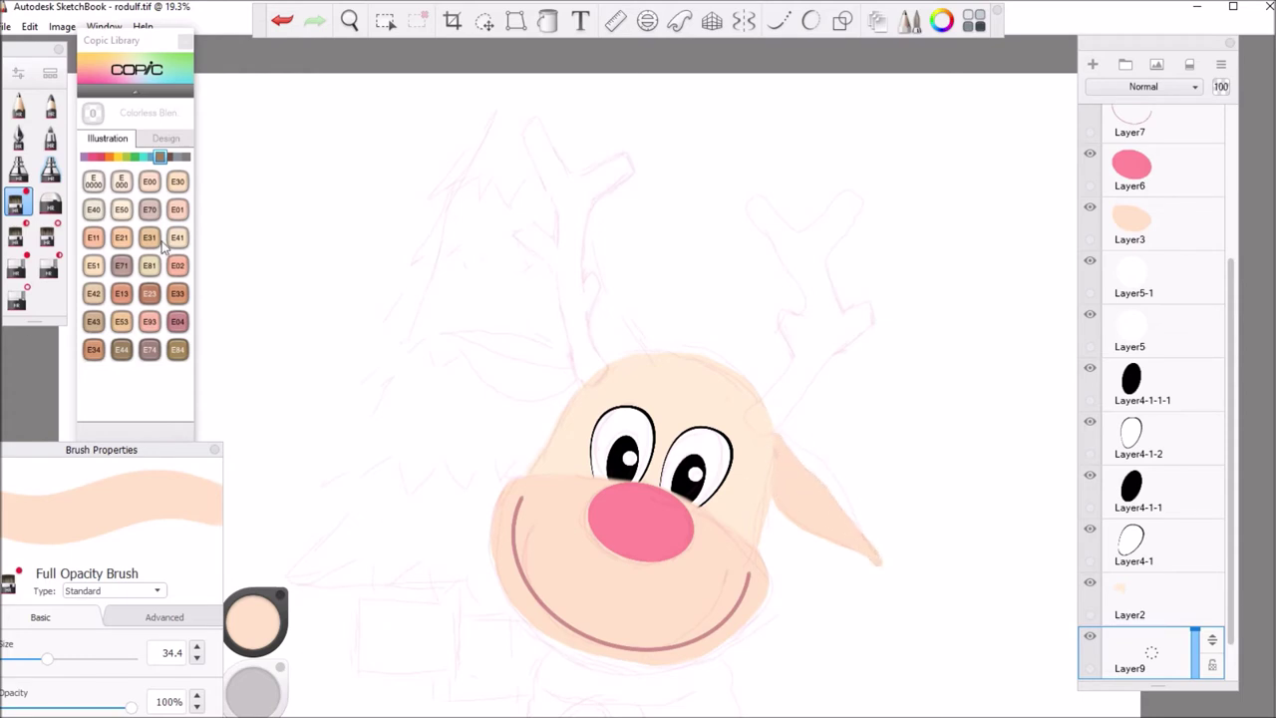
key(e)
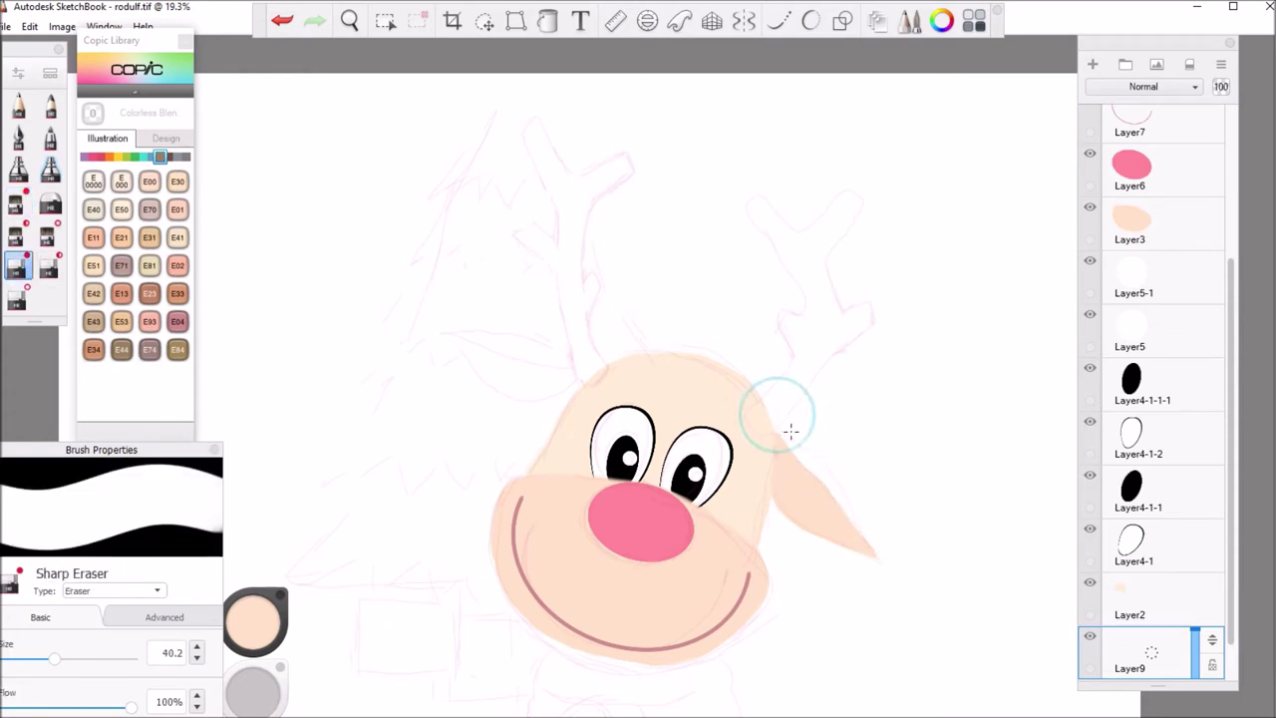
Add a new layer and paint the upper part of the right-hand ear in the head's lighter tone with a smaller brush.
click(1092, 64)
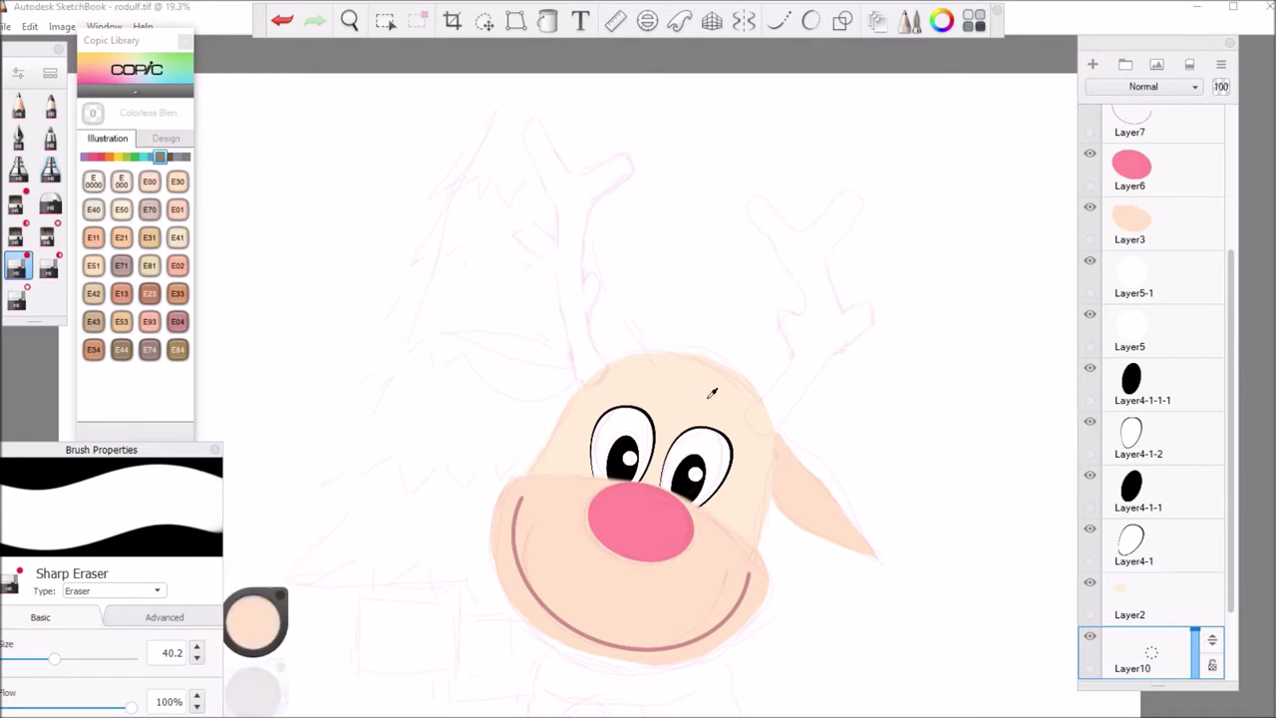
key(e)
drag(42, 663, 30, 660)
drag(807, 456, 869, 541)
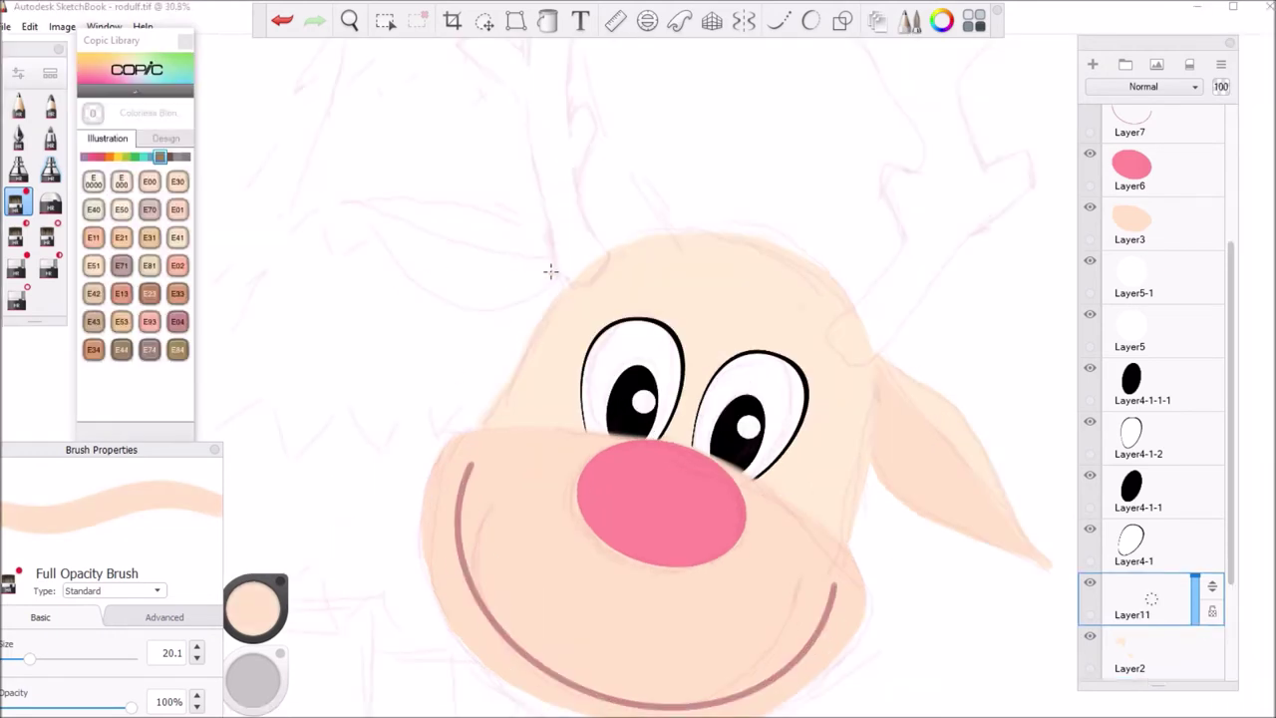
Outline the left-hand ear on Layer11 with the Full Opacity Brush at size 20.1, flood fill it and touch up its edge.
mouse_move(552, 274)
mouse_down()
mouse_move(505, 299)
mouse_move(367, 207)
mouse_move(554, 264)
mouse_up()
click(548, 28)
click(496, 280)
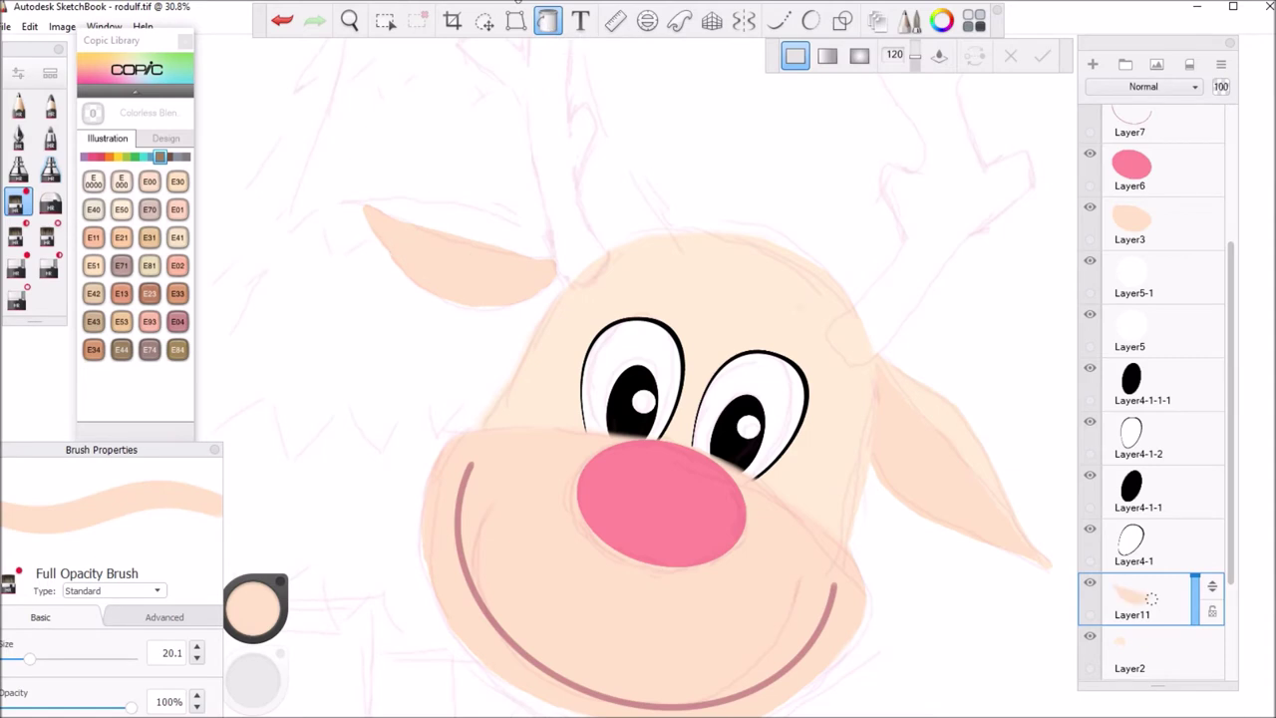
key(Escape)
drag(385, 242, 489, 302)
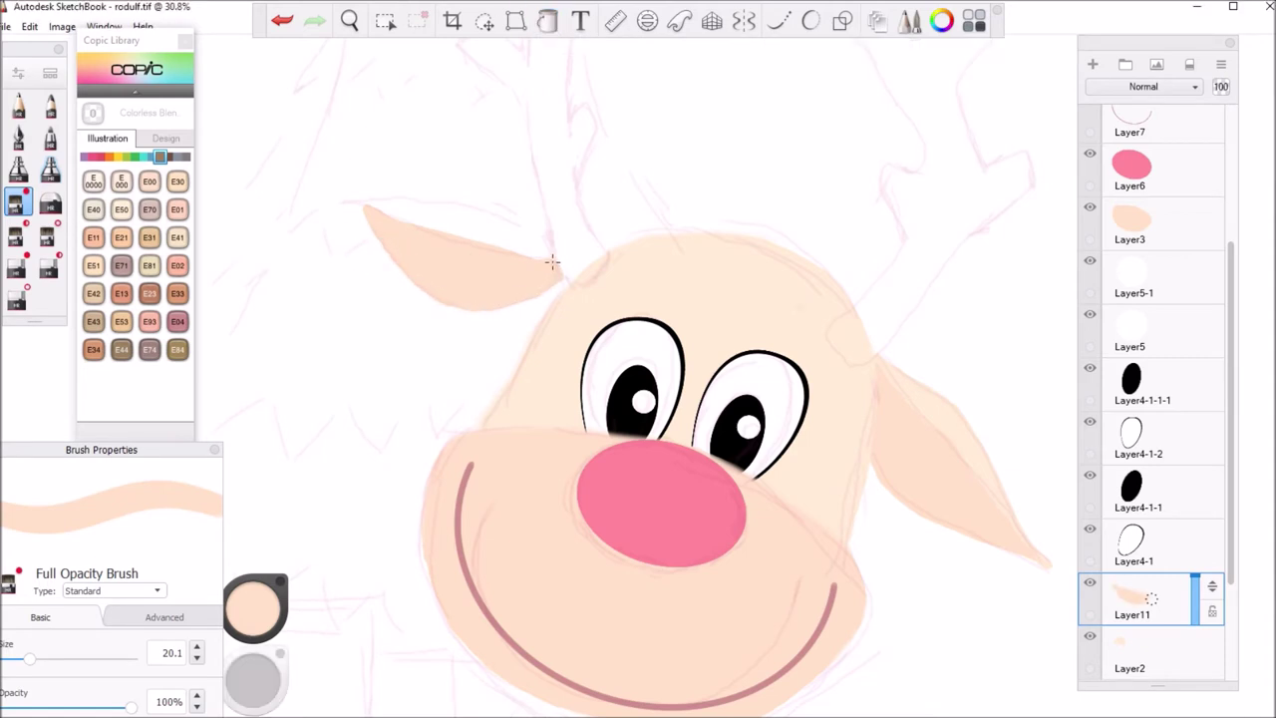
Add a new layer and paint the upper part of the left-hand ear in the lighter skin tone, flood filling it.
click(1093, 64)
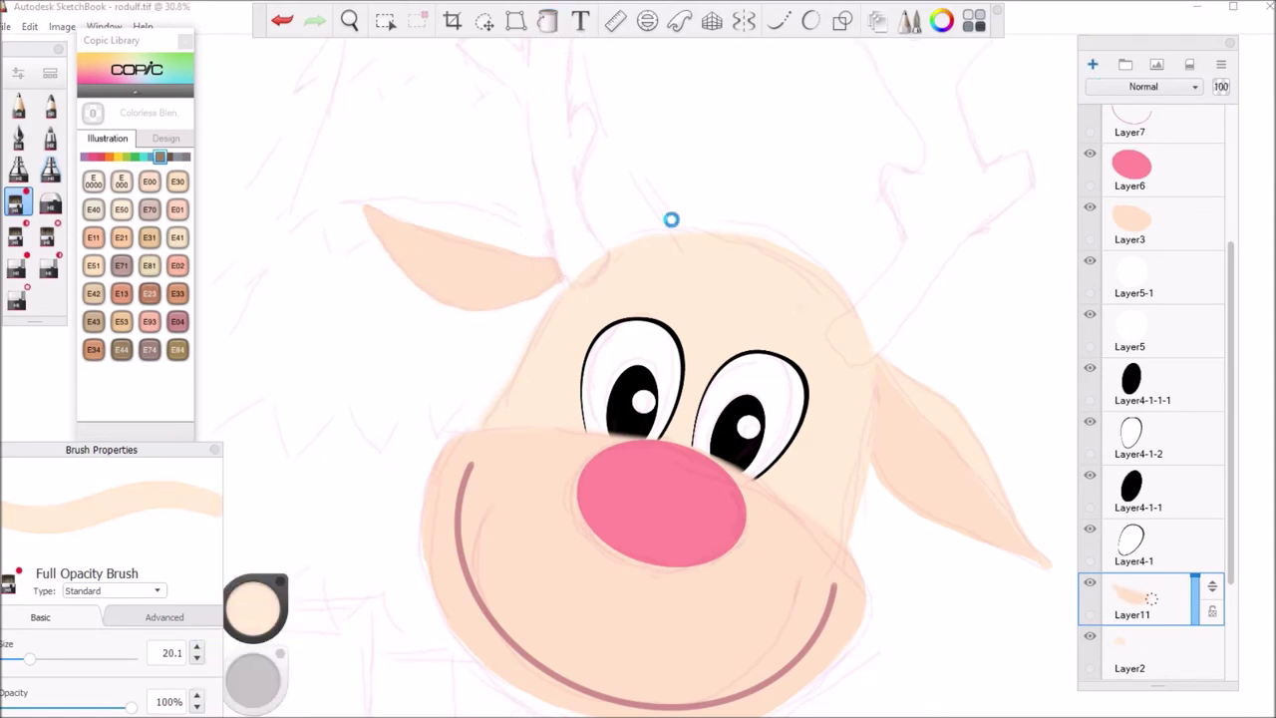
mouse_move(524, 237)
mouse_down()
mouse_move(356, 200)
mouse_move(543, 255)
mouse_up()
click(547, 21)
click(501, 244)
key(Escape)
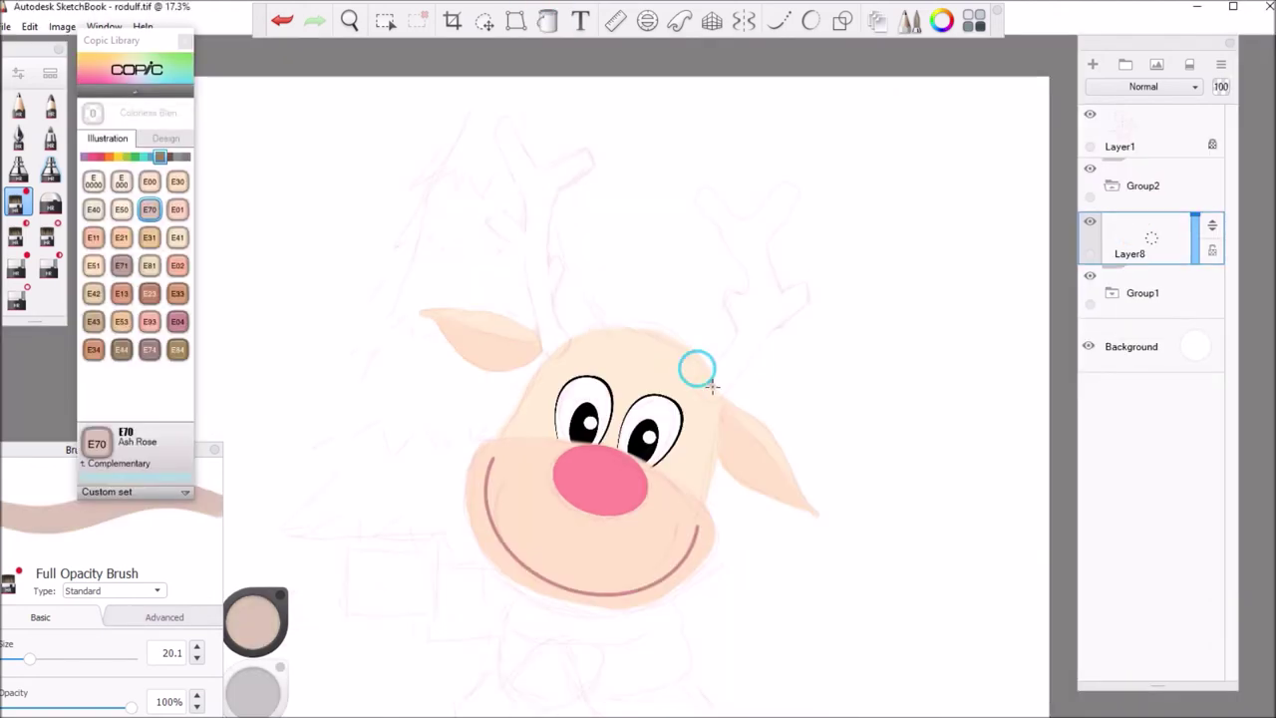
Outline the right-hand antler on Layer8 in Copic E70 with the Full Opacity Brush at size 20.1 and flood fill it.
drag(701, 386, 710, 396)
drag(725, 293, 741, 270)
drag(795, 188, 770, 333)
drag(743, 379, 703, 387)
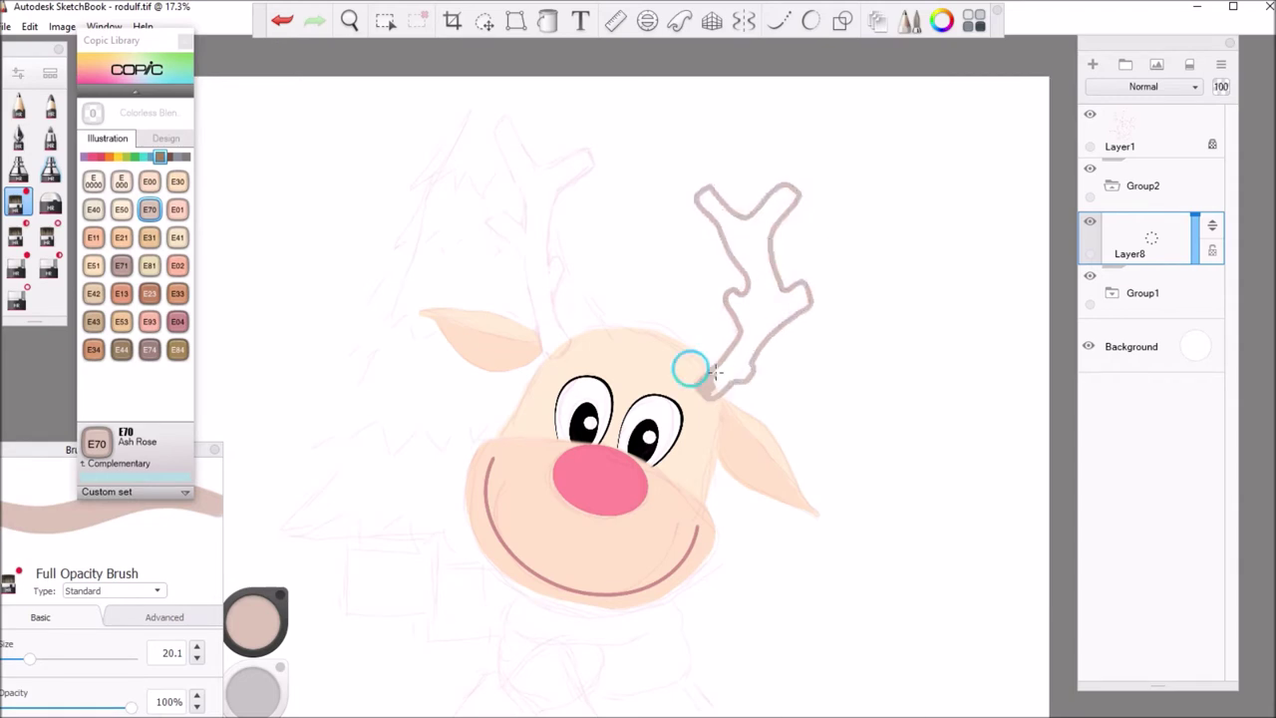
click(548, 20)
click(747, 293)
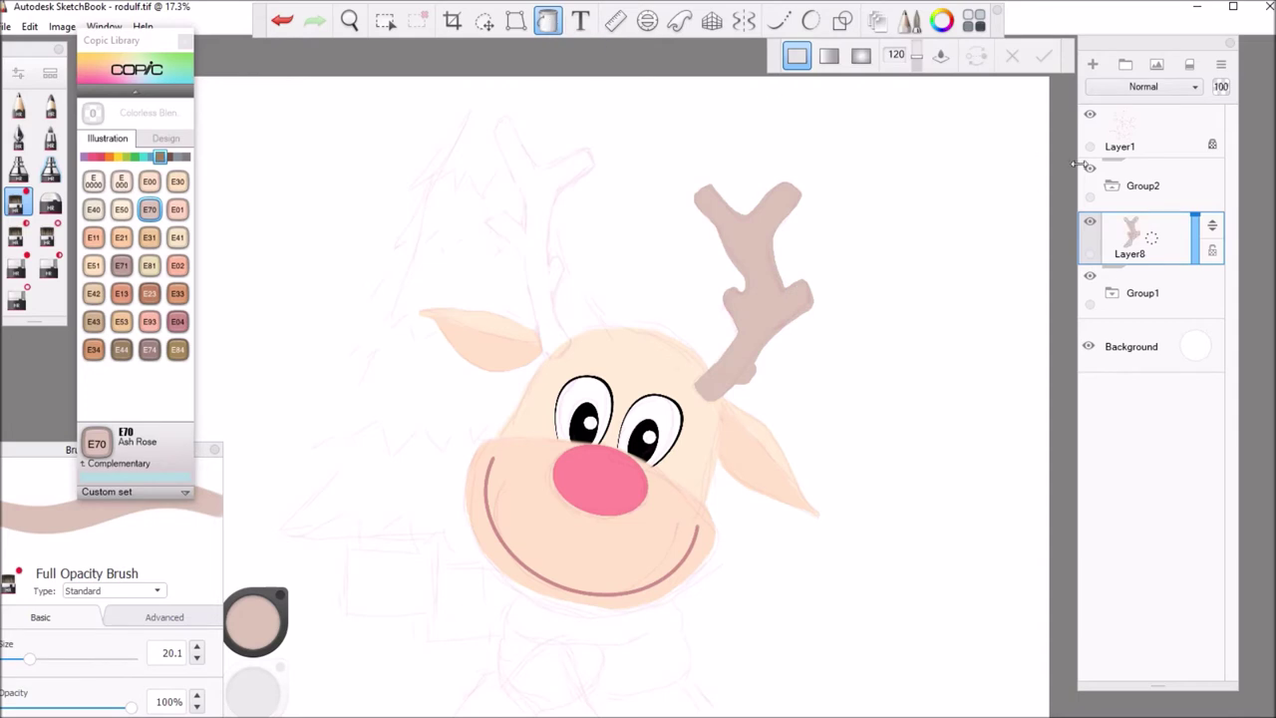
Add a layer above Layer8, outline the left-hand antler on it in E70 with the Full Opacity Brush and flood fill it.
click(1092, 63)
click(18, 202)
click(1136, 292)
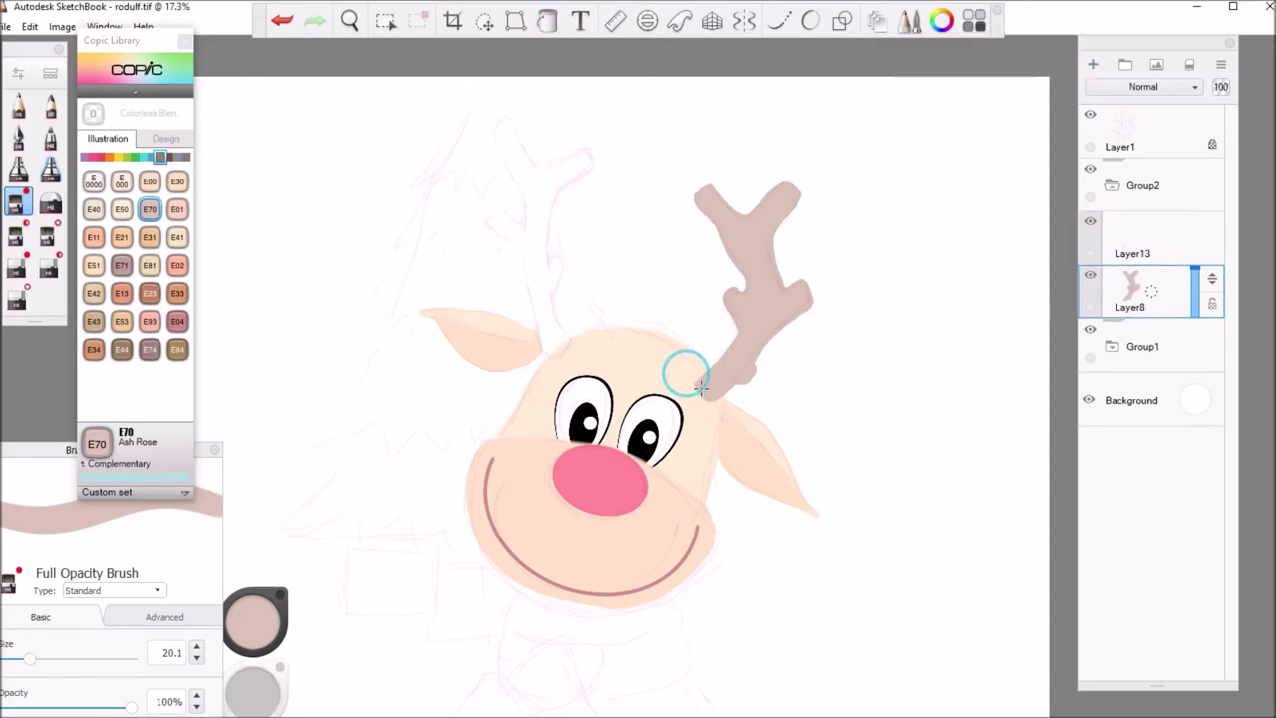
click(1137, 238)
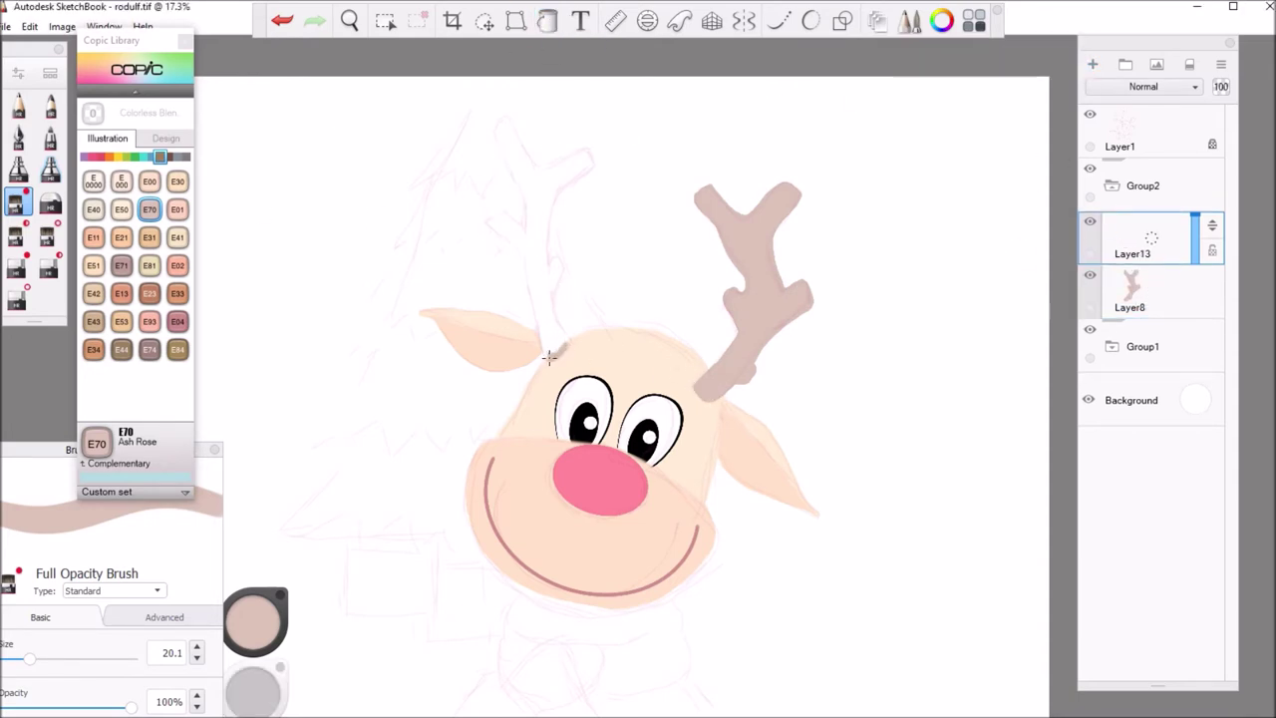
drag(537, 319, 538, 320)
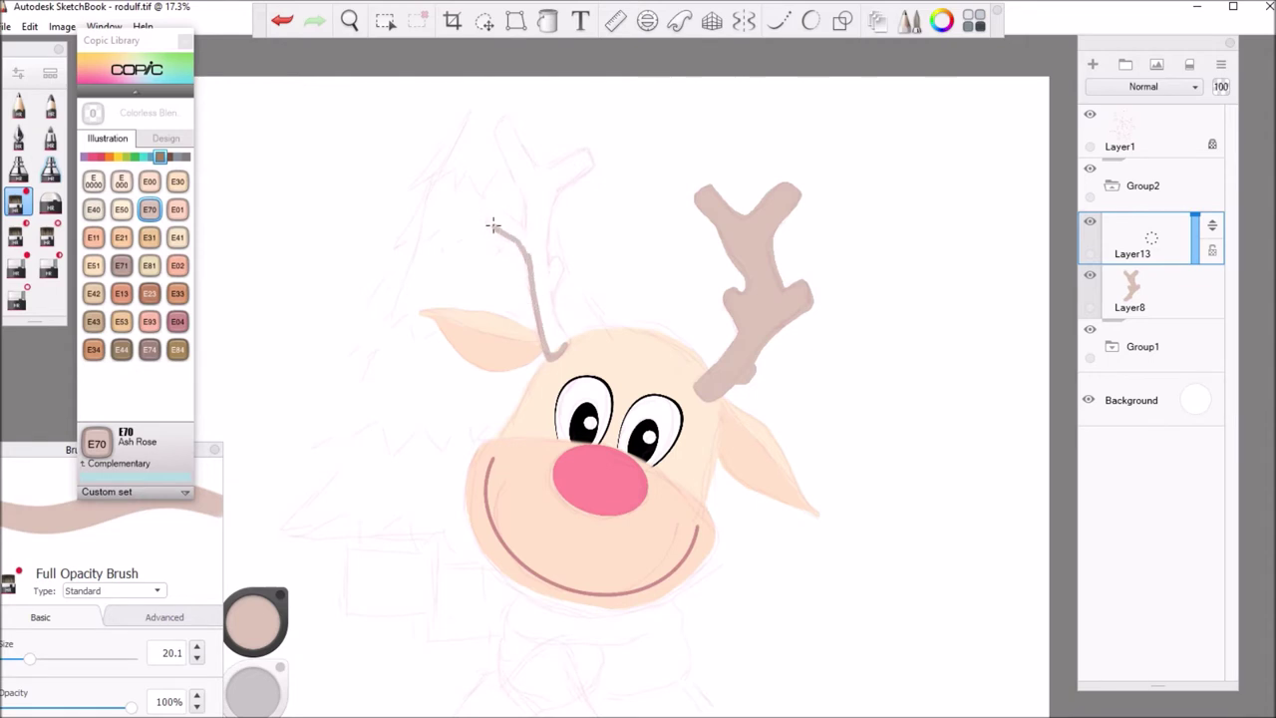
mouse_move(522, 222)
mouse_down()
mouse_move(495, 121)
mouse_move(573, 150)
mouse_move(553, 205)
mouse_up()
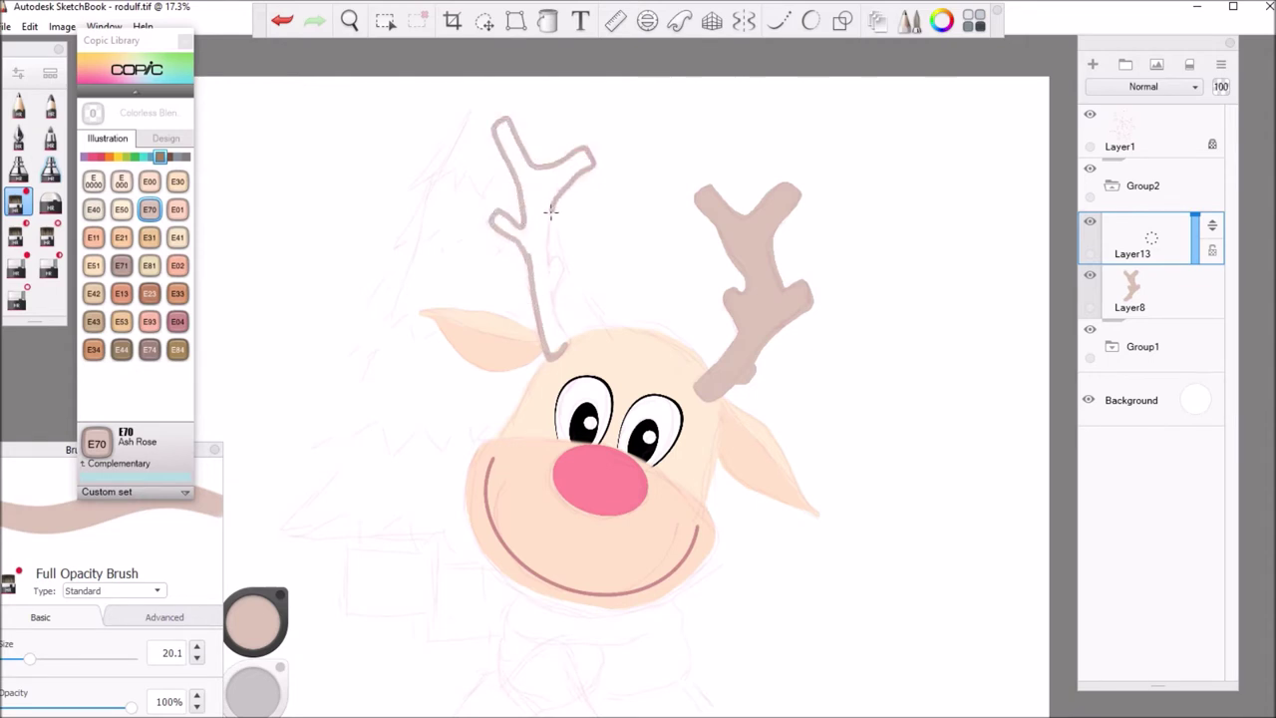
drag(564, 270, 559, 347)
click(548, 20)
click(549, 211)
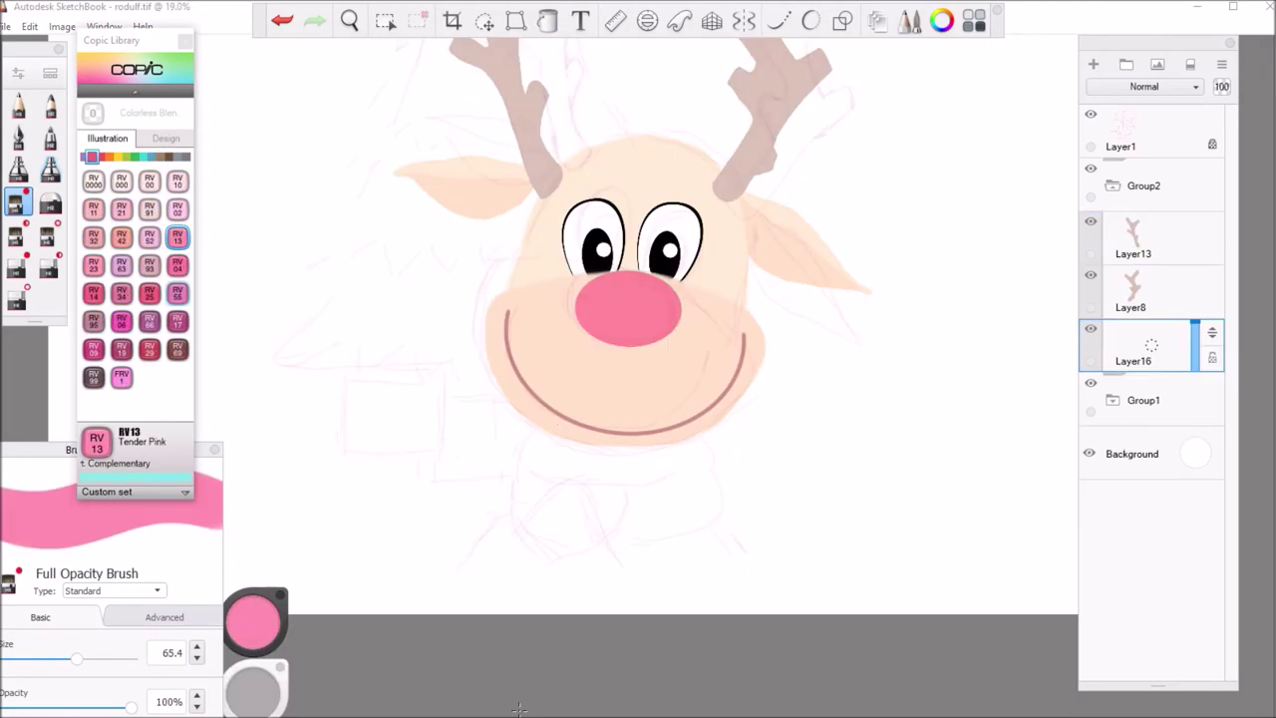
Paint the scarf's upper and lower bands on separate layers in Copic RV13 with the Full Opacity Brush at size 65.4.
mouse_move(529, 431)
mouse_down()
mouse_move(527, 468)
mouse_move(612, 451)
mouse_move(618, 485)
mouse_move(668, 462)
mouse_move(538, 470)
mouse_up()
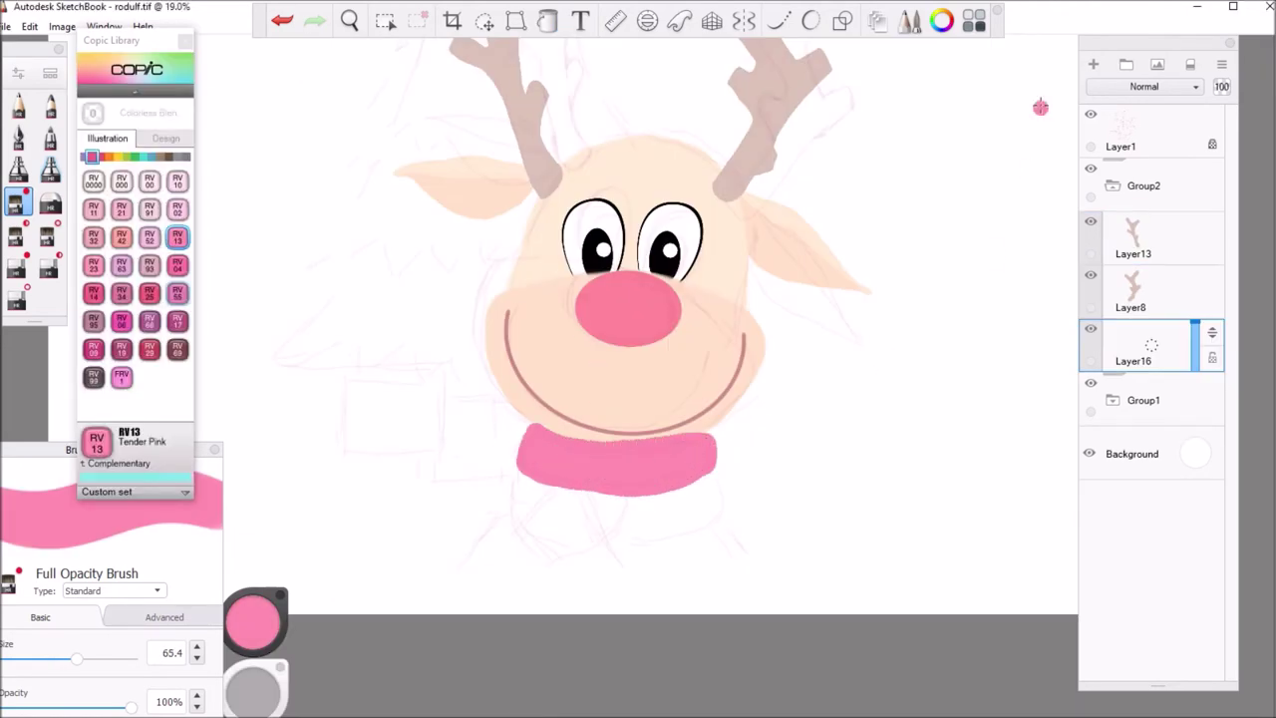
key(ctrl+l)
mouse_move(517, 486)
mouse_down()
mouse_move(696, 530)
mouse_move(693, 479)
mouse_move(534, 499)
mouse_move(706, 496)
mouse_move(546, 500)
mouse_move(556, 488)
mouse_move(522, 570)
mouse_move(507, 572)
mouse_up()
Paint the scarf's first hanging end in Copic RV21 on a new layer and trim its sides with the Sharp Eraser at size 86.1.
click(121, 209)
key(ctrl+l)
mouse_move(543, 489)
mouse_down()
mouse_move(498, 567)
mouse_move(585, 508)
mouse_move(569, 542)
mouse_move(494, 578)
mouse_move(529, 576)
mouse_move(555, 512)
mouse_up()
click(24, 269)
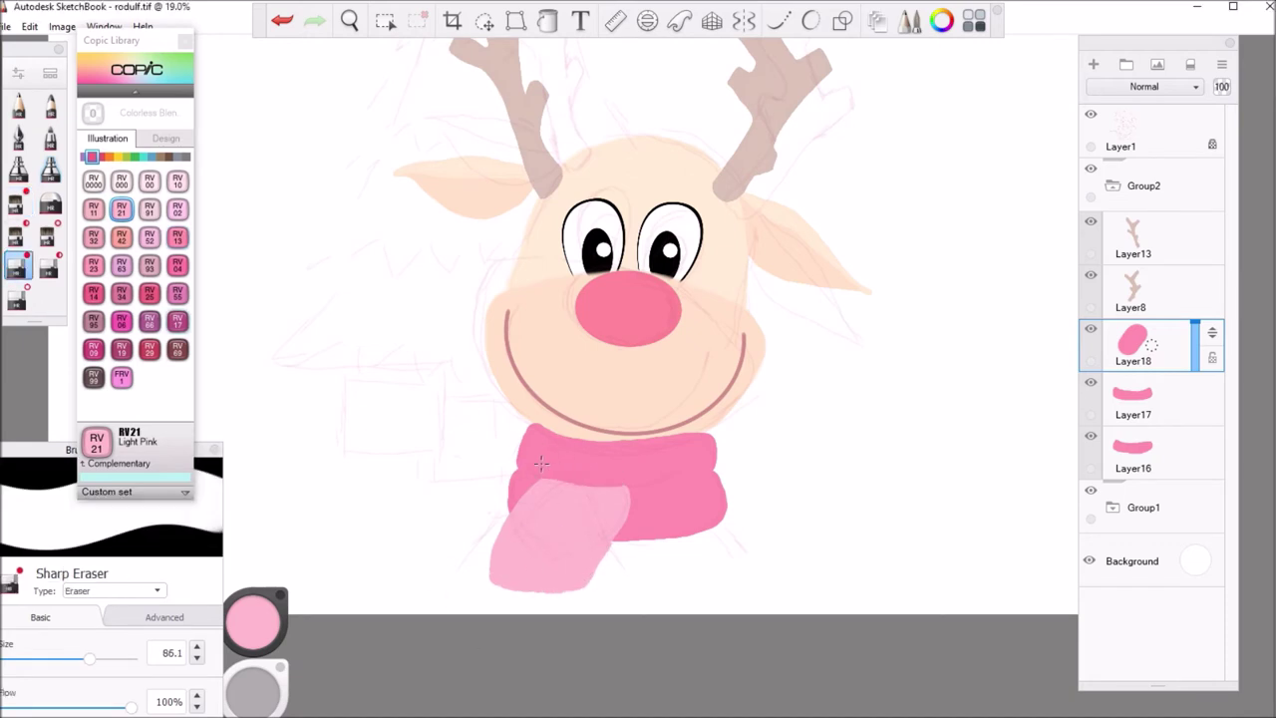
drag(510, 503, 494, 584)
mouse_move(628, 488)
mouse_down()
mouse_move(613, 548)
mouse_move(583, 593)
mouse_move(628, 499)
mouse_move(584, 583)
mouse_up()
Paint the scarf's second hanging end on a new layer in Copic RV10 with the Full Opacity Brush at size 65.4.
click(18, 203)
click(178, 181)
click(1094, 64)
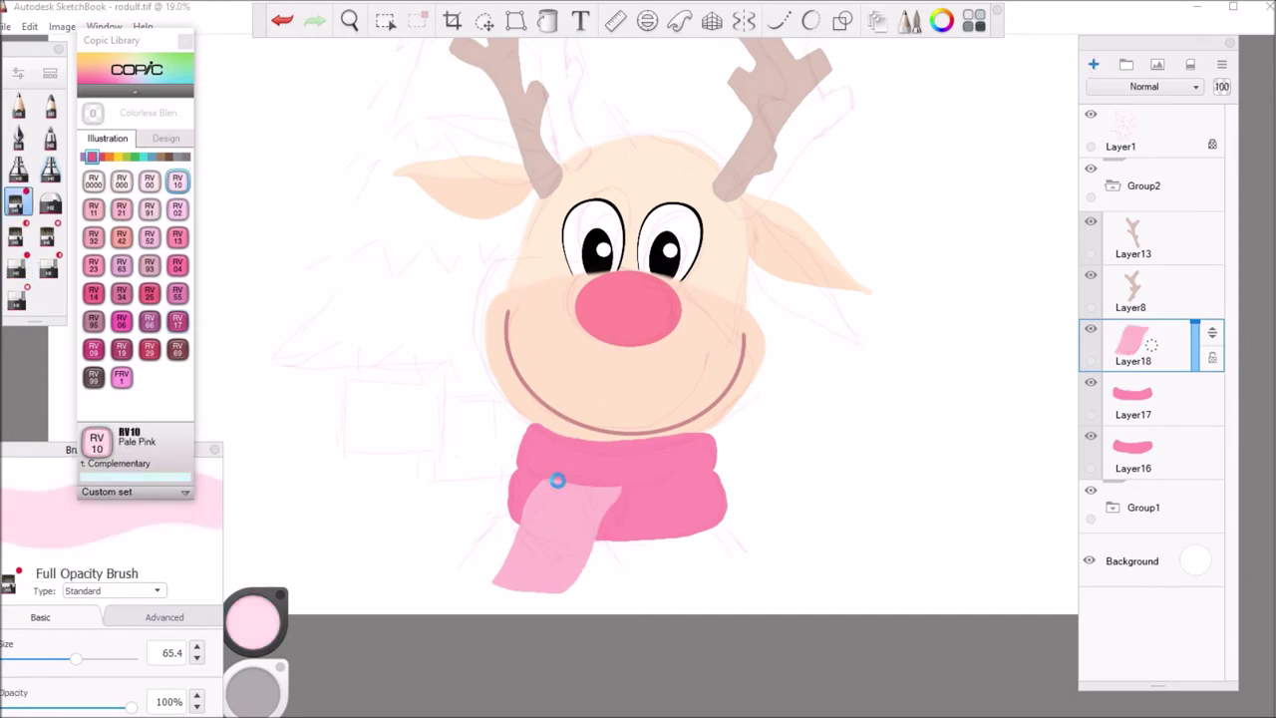
key(ctrl+l)
mouse_move(569, 494)
mouse_down()
mouse_move(618, 492)
mouse_move(598, 586)
mouse_move(548, 582)
mouse_move(592, 538)
mouse_move(584, 585)
mouse_up()
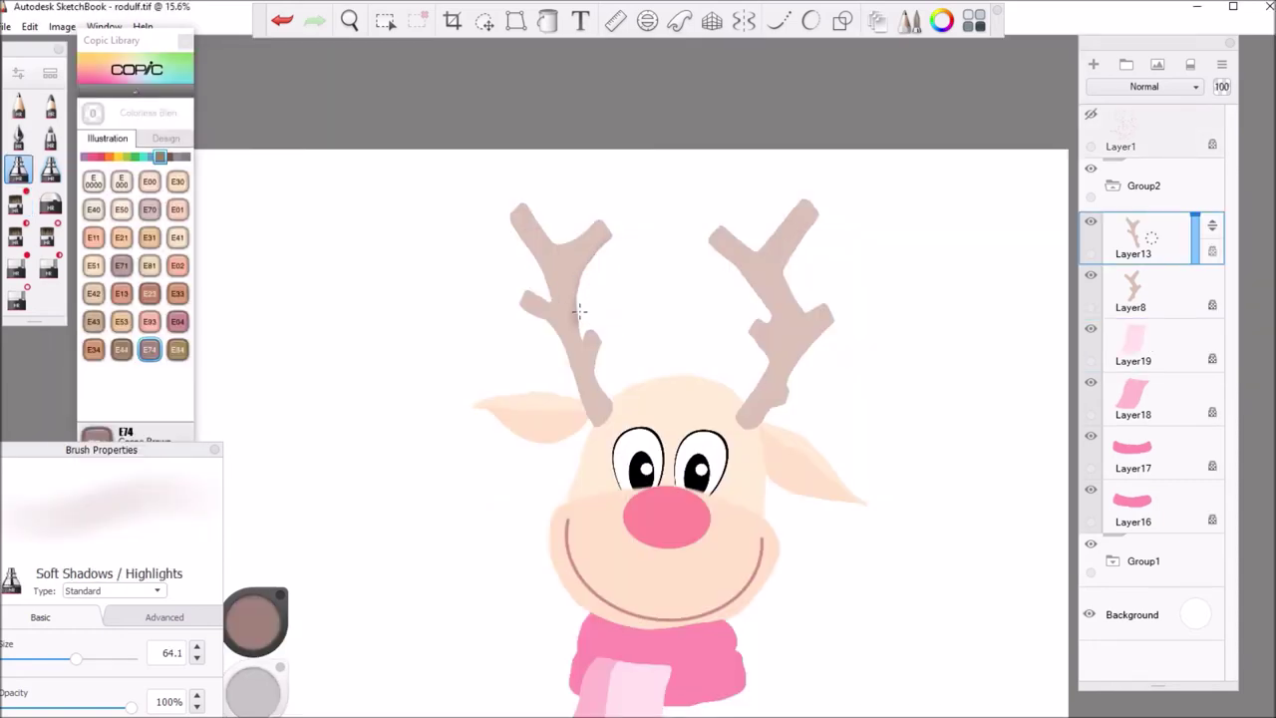
Shade the left-hand antler on Layer13 in Copic E74 with Soft Shadows / Highlights, raising the brush size up to 160.4 and opacity to 81%.
drag(579, 312, 588, 272)
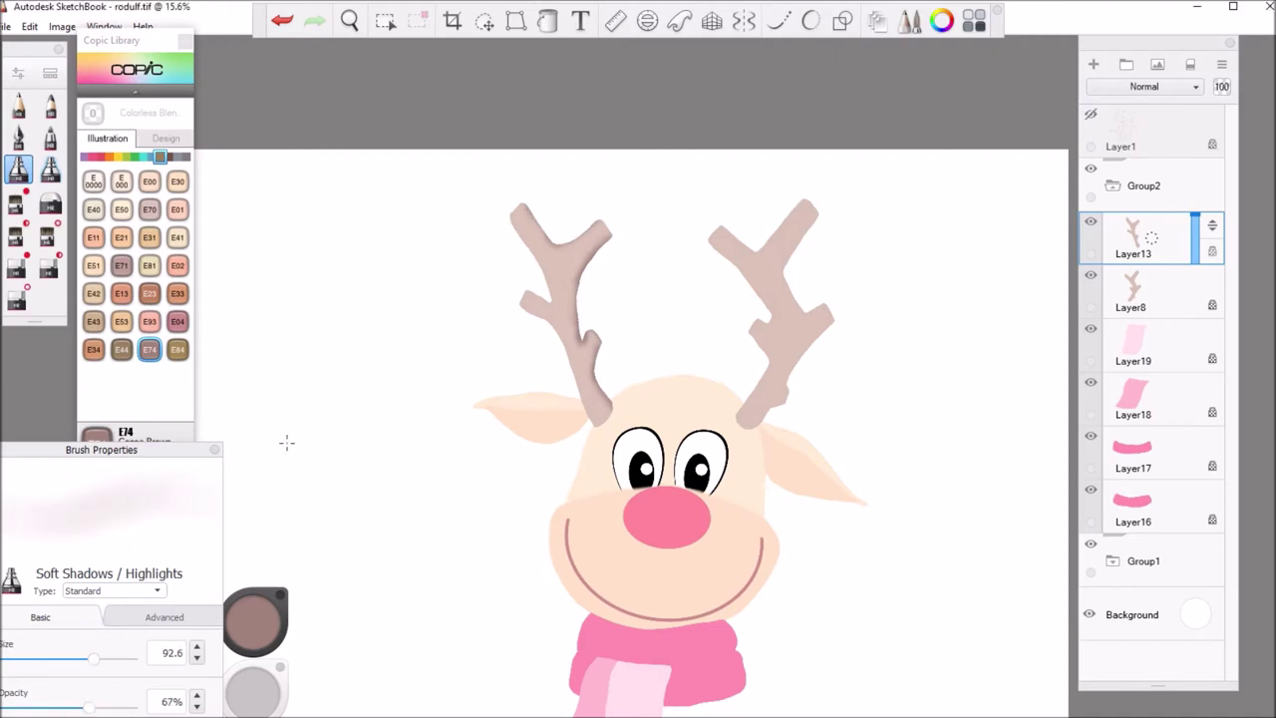
click(120, 659)
drag(599, 229, 558, 249)
drag(120, 659, 99, 660)
mouse_move(537, 290)
mouse_down()
mouse_move(545, 297)
mouse_move(529, 294)
mouse_move(524, 328)
mouse_move(566, 375)
mouse_move(547, 323)
mouse_up()
drag(256, 676, 237, 658)
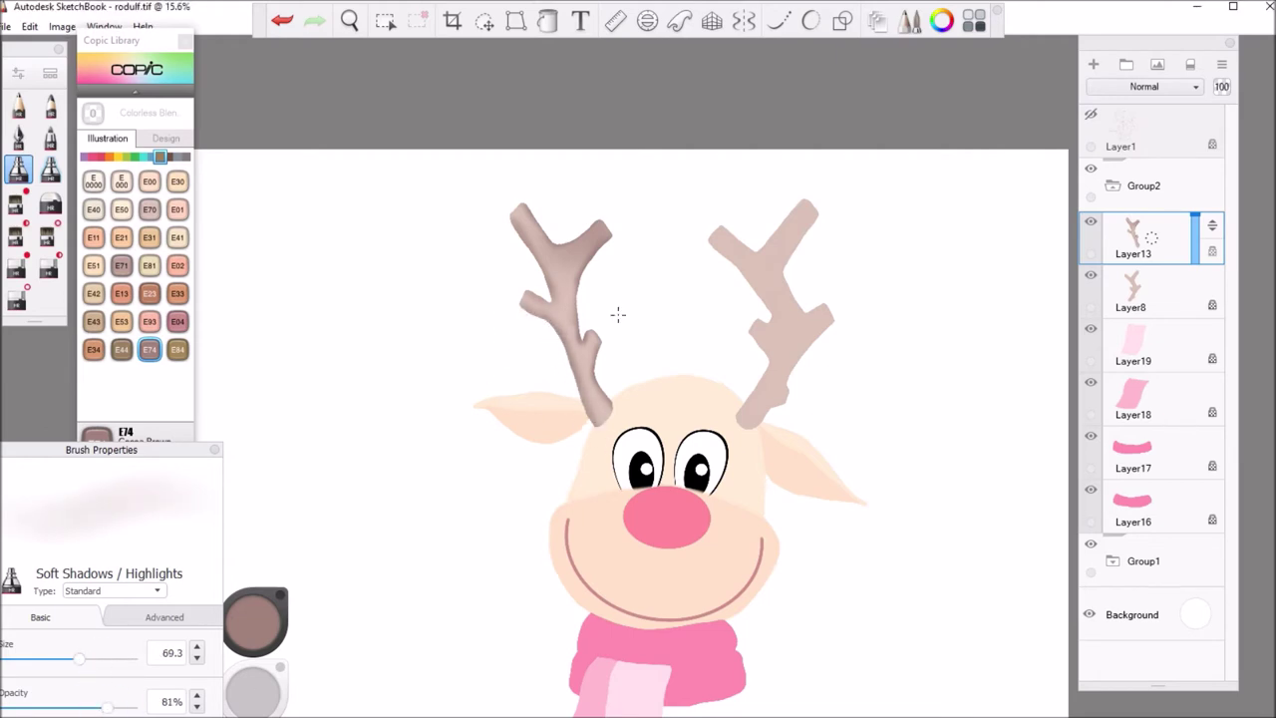
click(106, 659)
drag(584, 363, 598, 389)
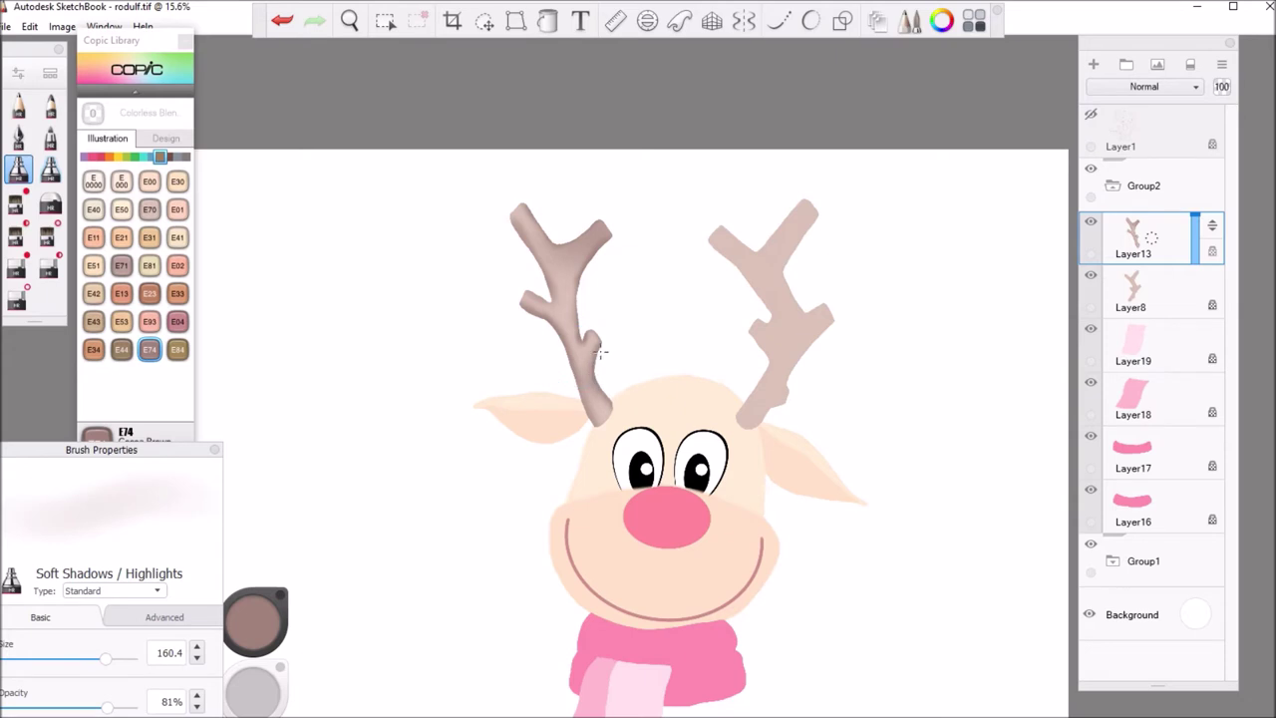
drag(589, 322, 609, 250)
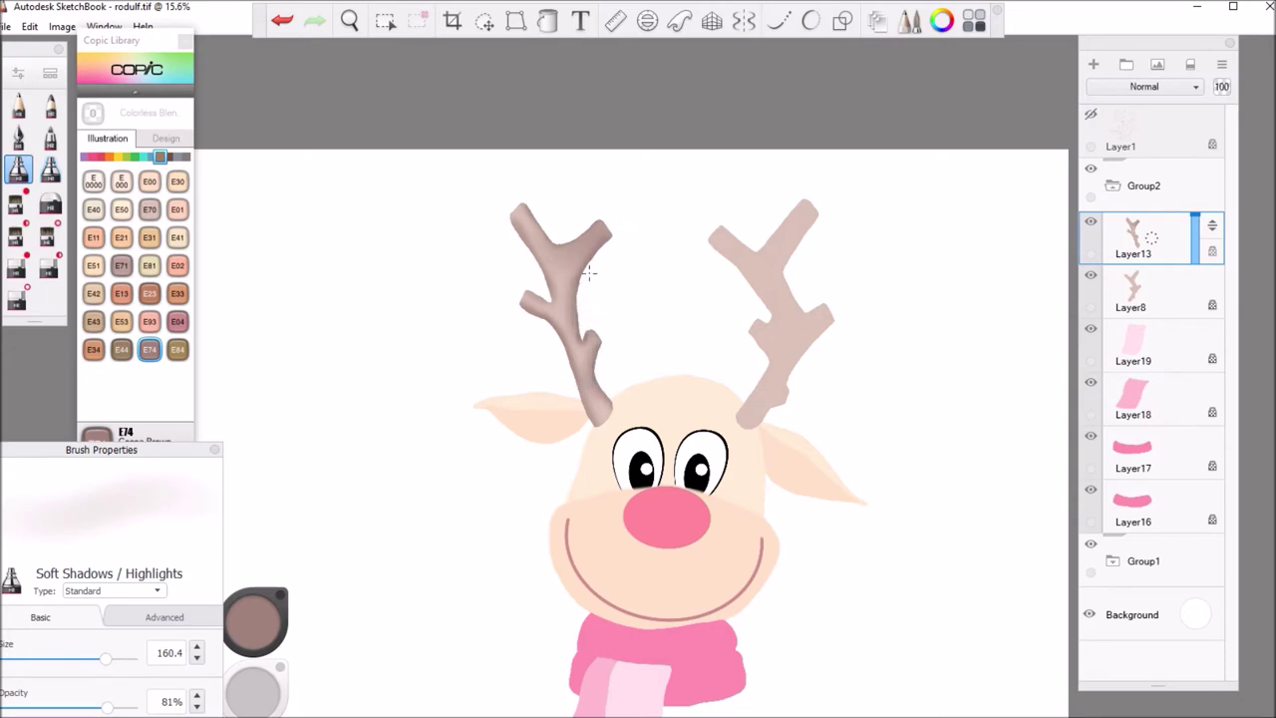
Shade the right-hand antler on Layer8 in E74 with Soft Shadows / Highlights, using sizes from 121.8 to 291.0 at 81% opacity.
drag(106, 658, 89, 658)
click(1134, 291)
mouse_move(759, 254)
mouse_down()
mouse_move(803, 202)
mouse_move(721, 232)
mouse_up()
click(101, 658)
drag(101, 661, 104, 658)
mouse_move(799, 253)
mouse_down()
mouse_move(812, 349)
mouse_move(764, 425)
mouse_move(757, 307)
mouse_up()
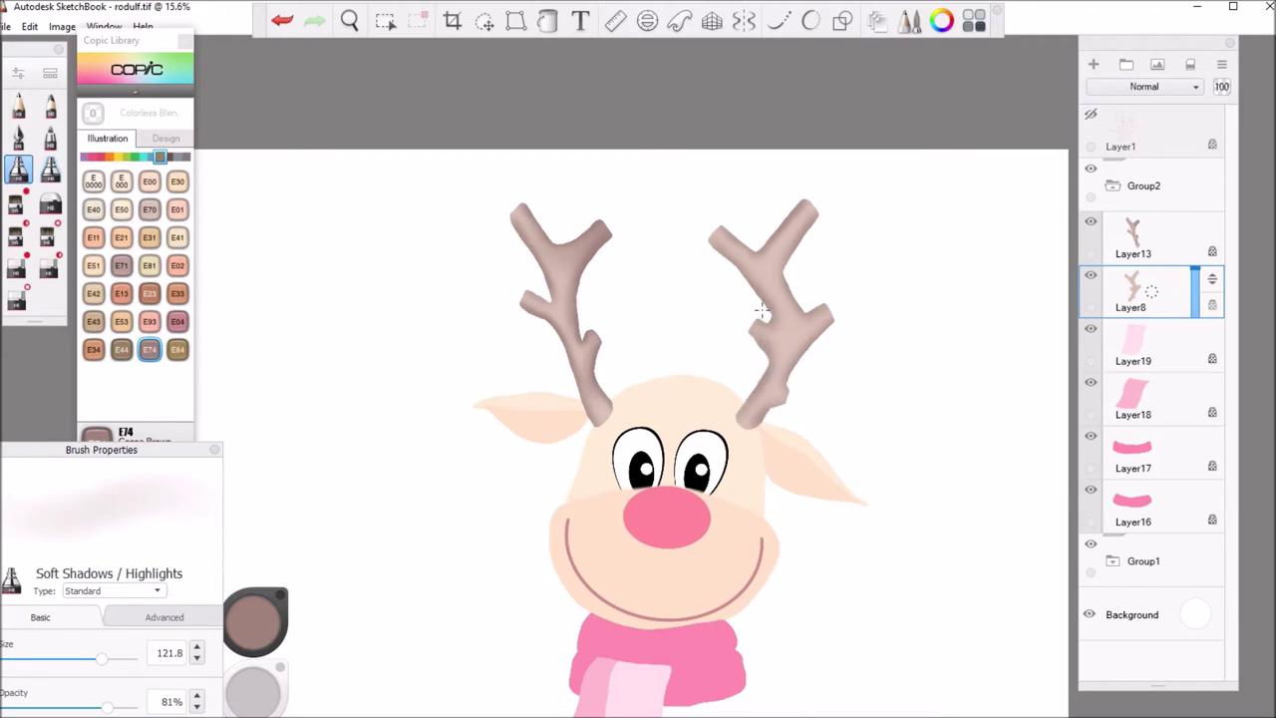
click(118, 659)
mouse_move(807, 353)
mouse_down()
mouse_move(821, 345)
mouse_move(738, 370)
mouse_move(732, 276)
mouse_up()
mouse_move(828, 231)
mouse_down()
mouse_move(795, 270)
mouse_move(787, 234)
mouse_up()
Shade the scarf's upper band on Layer16-1 in Copic RV14 with Soft Shadows / Highlights at 59% opacity, reducing the size to 80.9.
click(1152, 189)
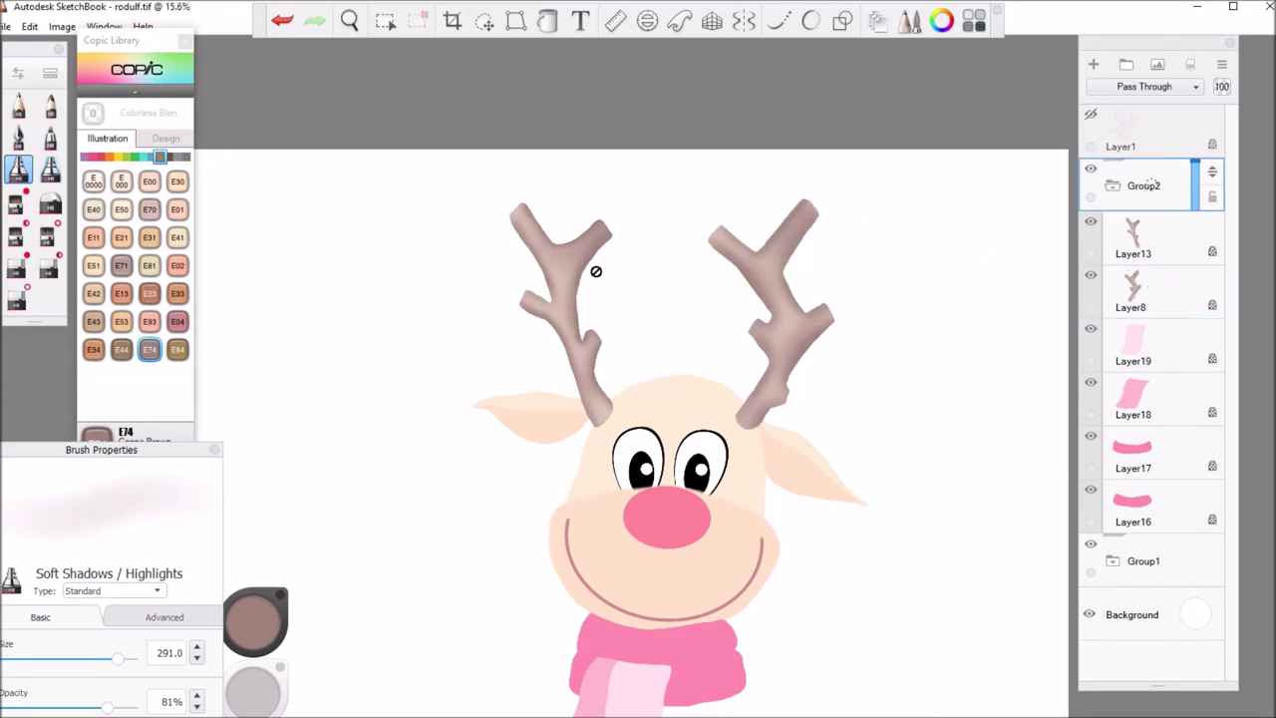
key(ctrl+Down)
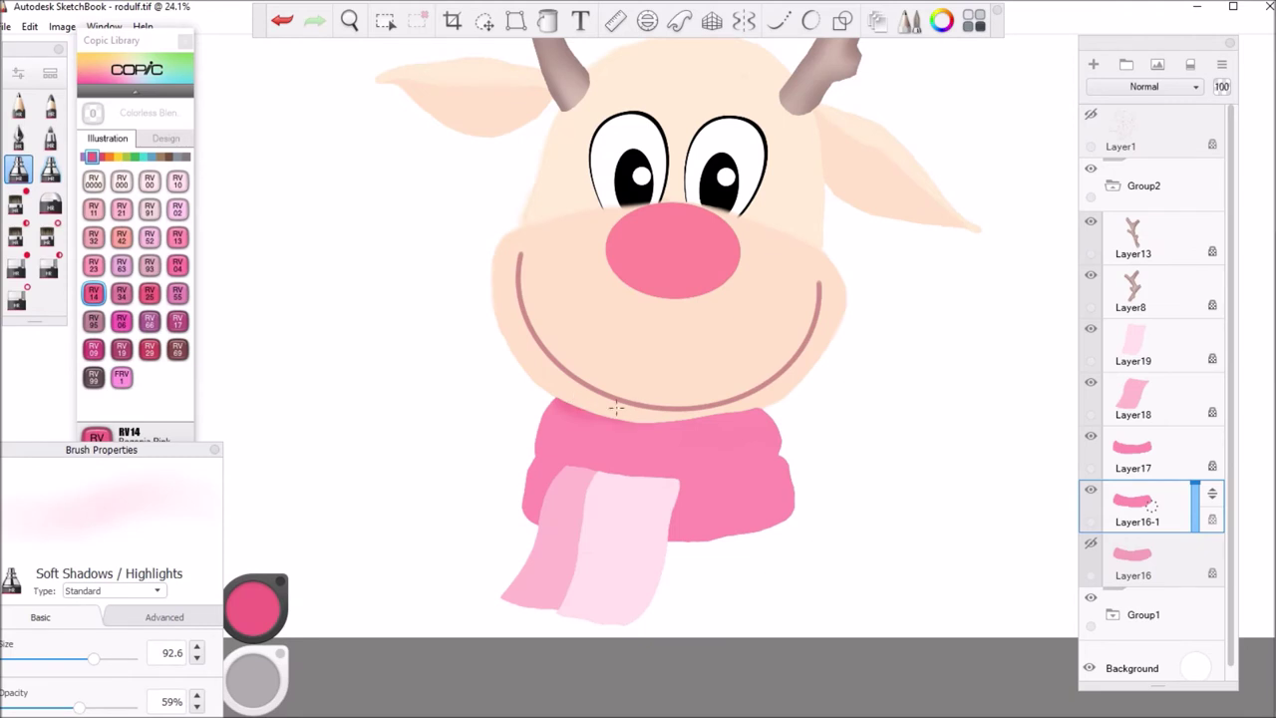
drag(616, 408, 714, 407)
drag(95, 658, 101, 660)
drag(548, 437, 546, 425)
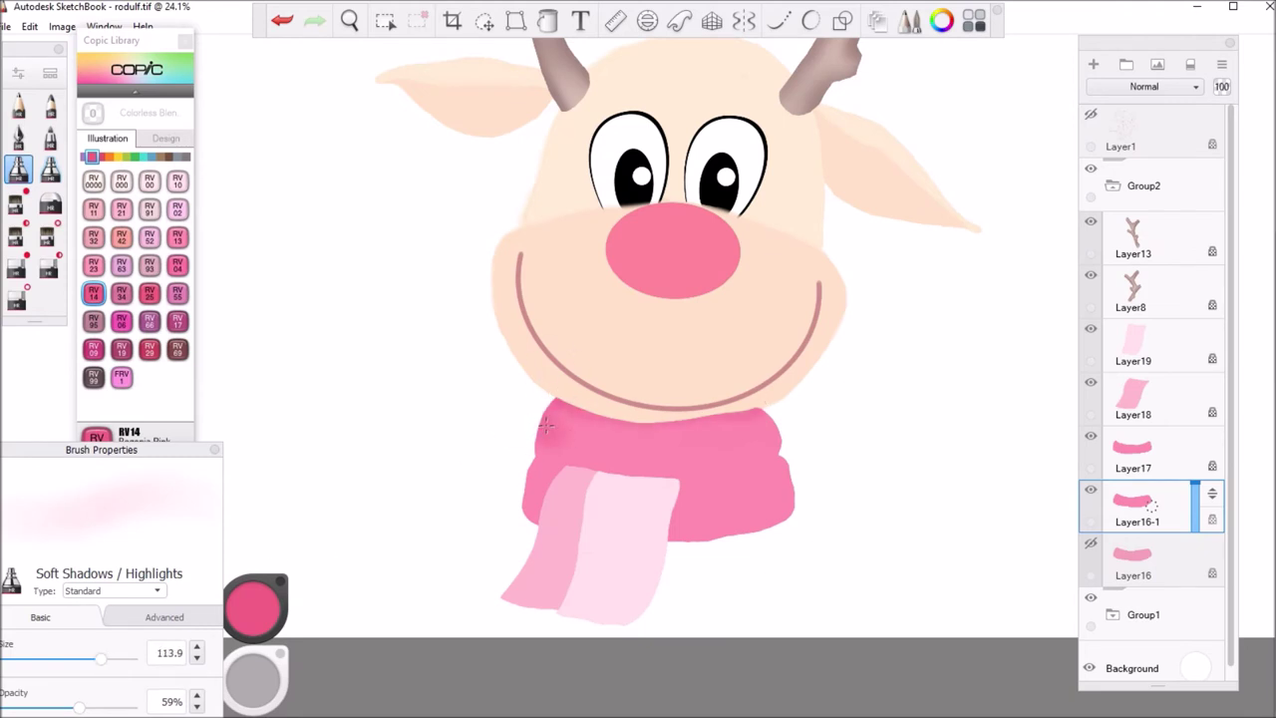
key(bracketleft)
key(bracketleft)
drag(790, 428, 722, 447)
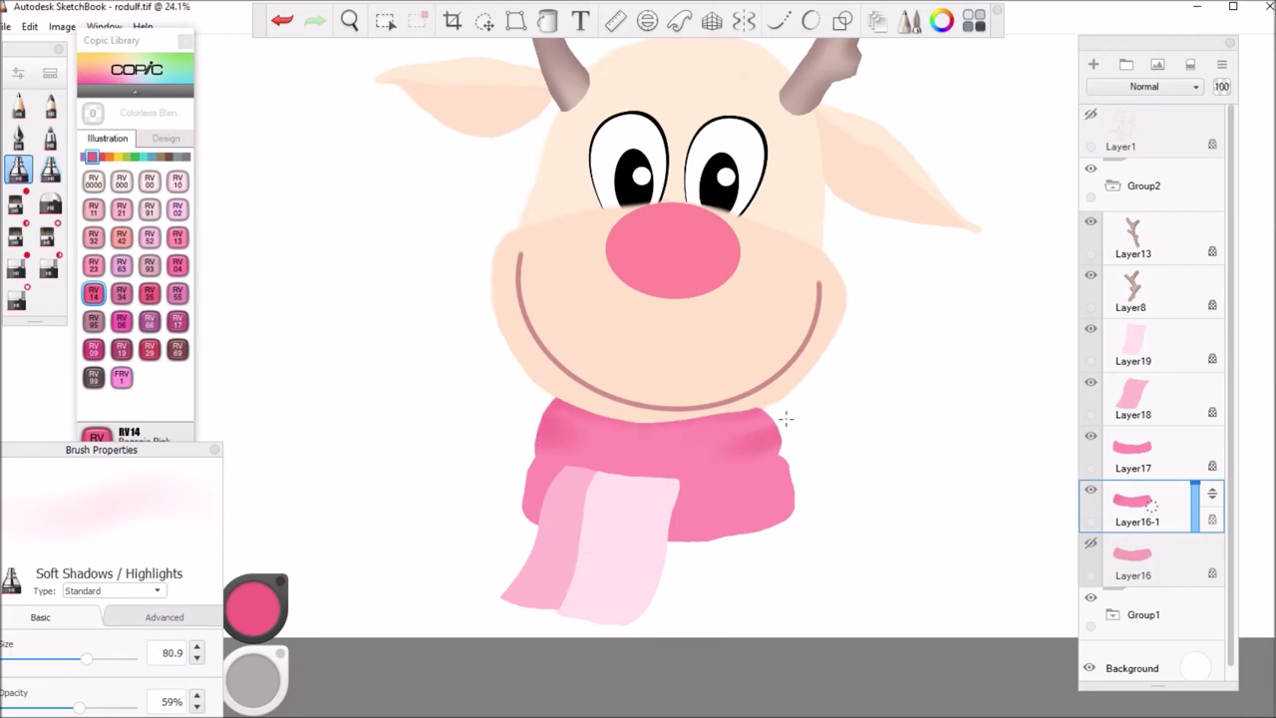
drag(564, 439, 621, 451)
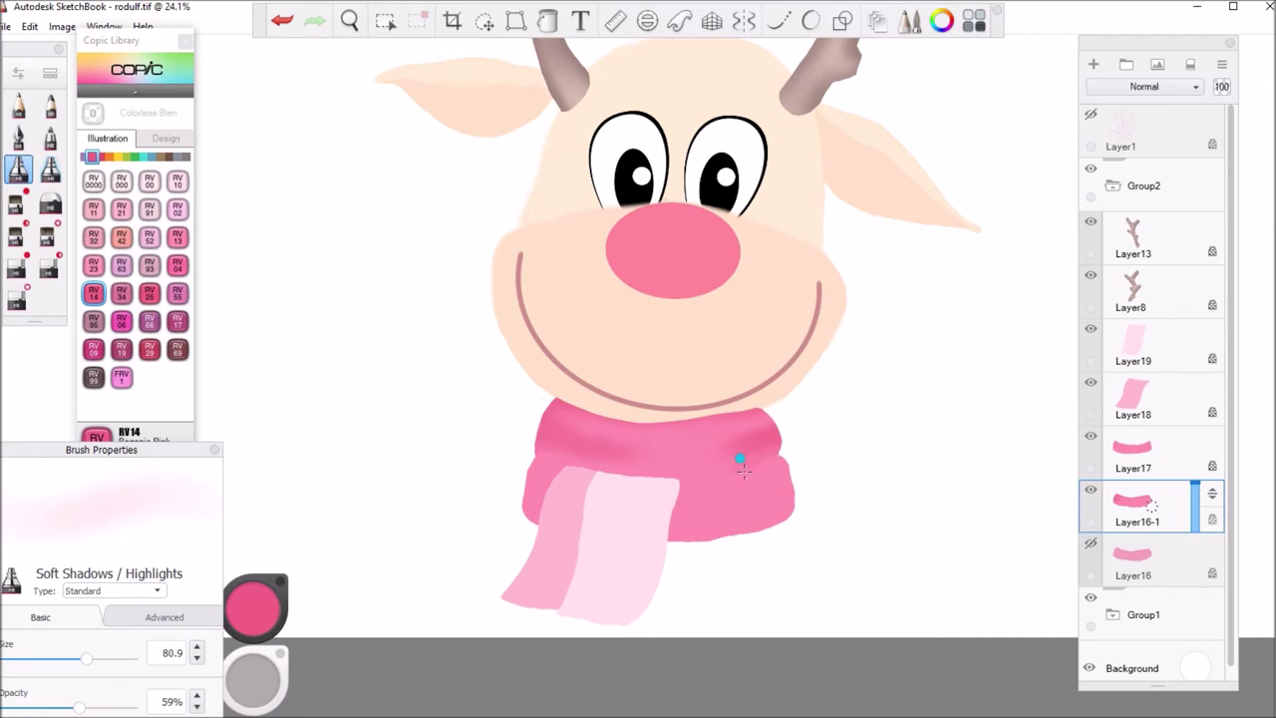
Draw stripes over both ends of the upper scarf band in Copic RV0000 with Shut / Parting Lines at size 27.9.
click(50, 137)
click(94, 181)
mouse_move(565, 404)
mouse_down()
mouse_move(556, 455)
mouse_move(572, 430)
mouse_move(559, 462)
mouse_move(591, 436)
mouse_move(580, 471)
mouse_up()
drag(615, 403, 603, 457)
mouse_move(758, 409)
mouse_down()
mouse_move(772, 465)
mouse_move(746, 454)
mouse_move(750, 472)
mouse_up()
drag(714, 413, 726, 476)
drag(635, 421, 619, 460)
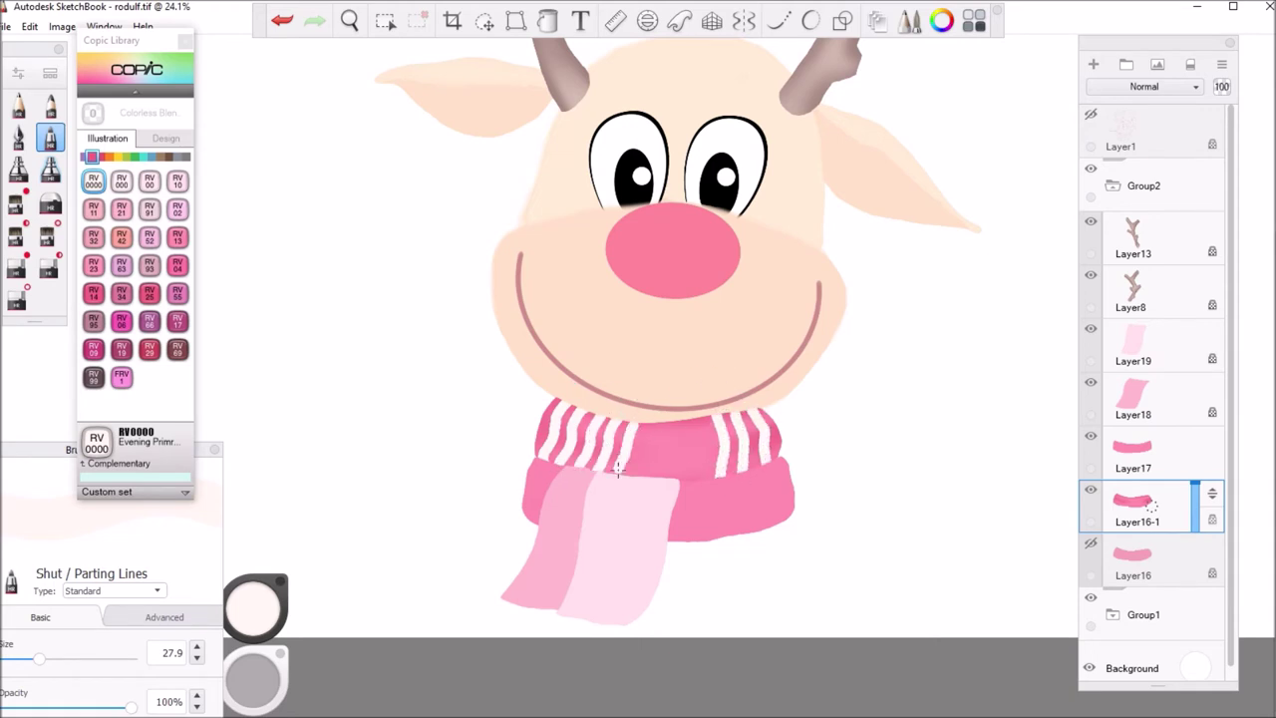
Continue the RV0000 stripes across the middle of the upper scarf band, undoing and redrawing the misplaced stripe.
drag(644, 417, 640, 478)
drag(668, 417, 658, 479)
mouse_move(688, 410)
mouse_down()
mouse_move(674, 483)
mouse_move(694, 482)
mouse_up()
key(ctrl+z)
drag(700, 411, 694, 480)
key(ctrl+z)
drag(699, 411, 692, 480)
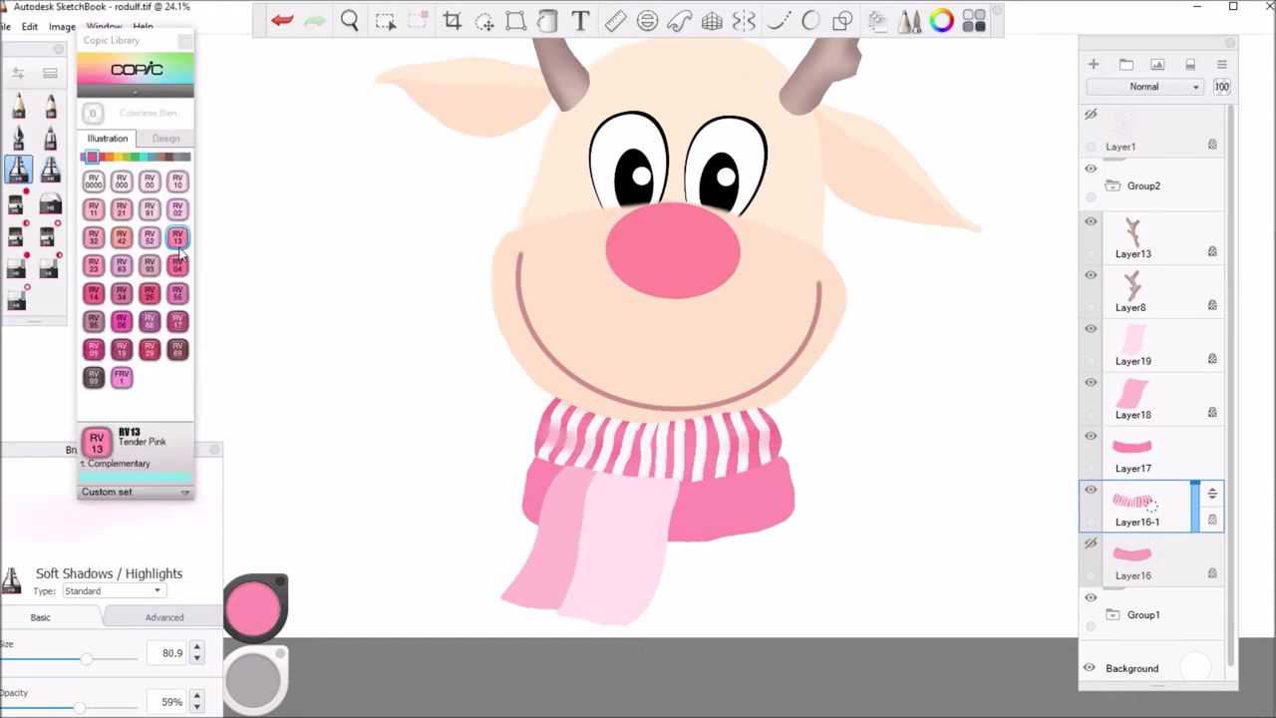
Shade over the striped upper scarf band in Copic RV14 with Soft Shadows / Highlights at size 80.9 and 59% opacity.
click(177, 265)
click(94, 293)
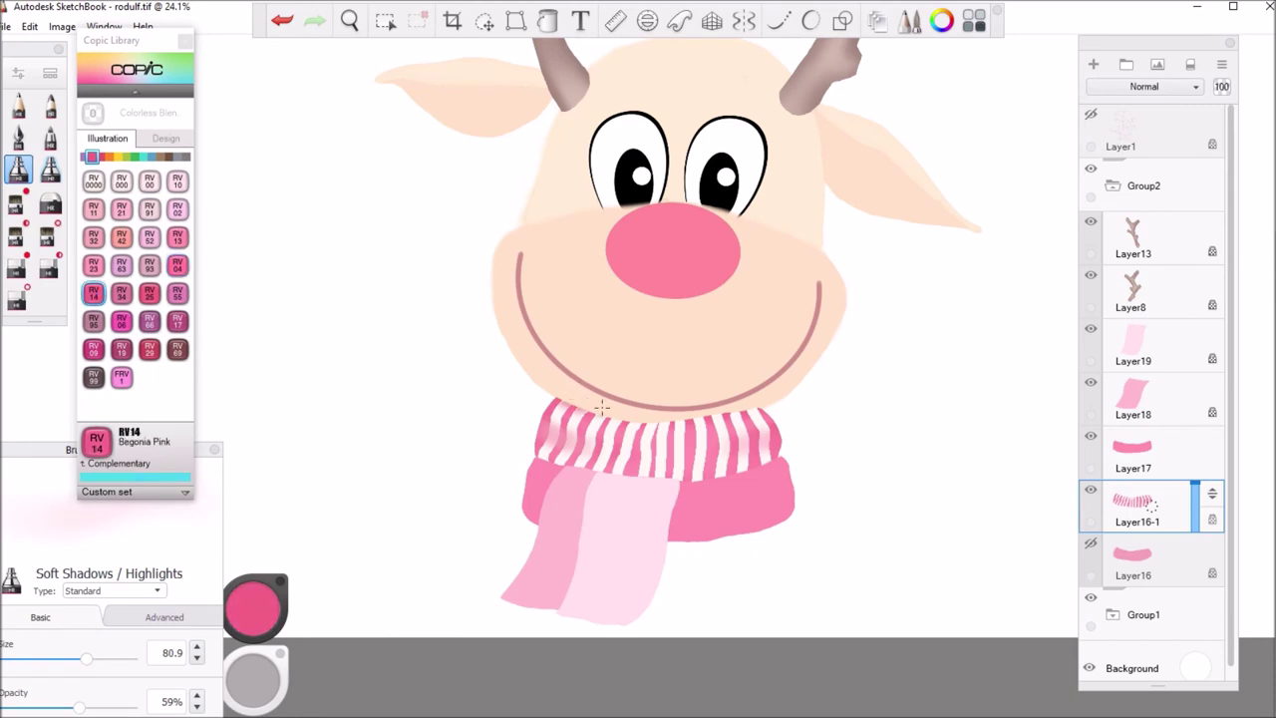
drag(771, 454, 638, 474)
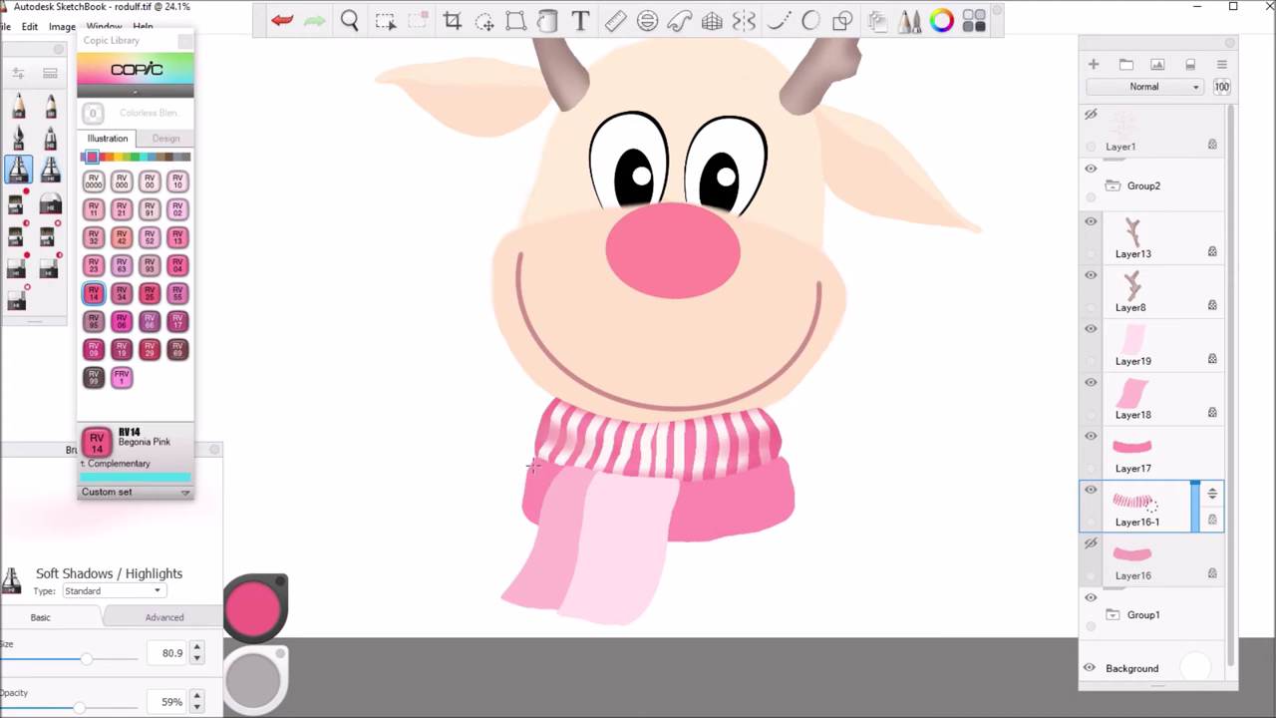
click(177, 320)
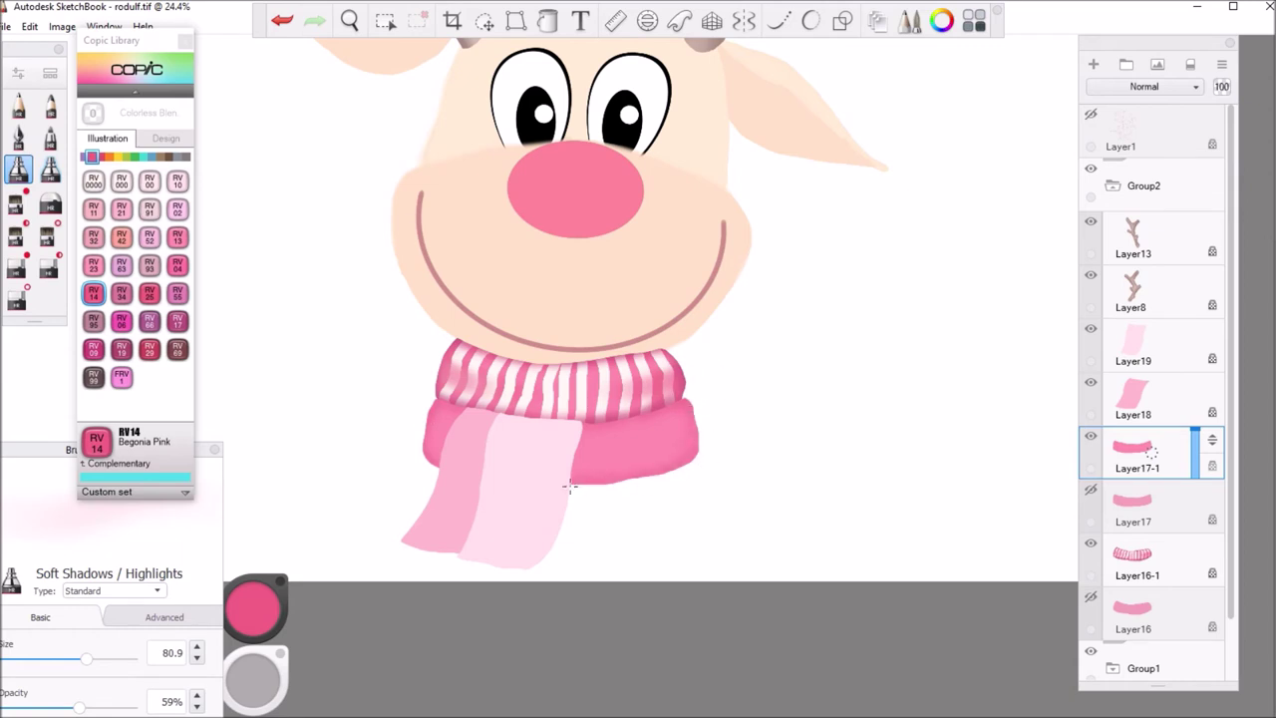
Shade the lower scarf band on Layer17-1 in RV14 and draw RV0000 stripes over it with Shut / Parting Lines at size 27.9.
mouse_move(730, 412)
mouse_down()
mouse_move(623, 445)
mouse_move(442, 427)
mouse_move(574, 459)
mouse_up()
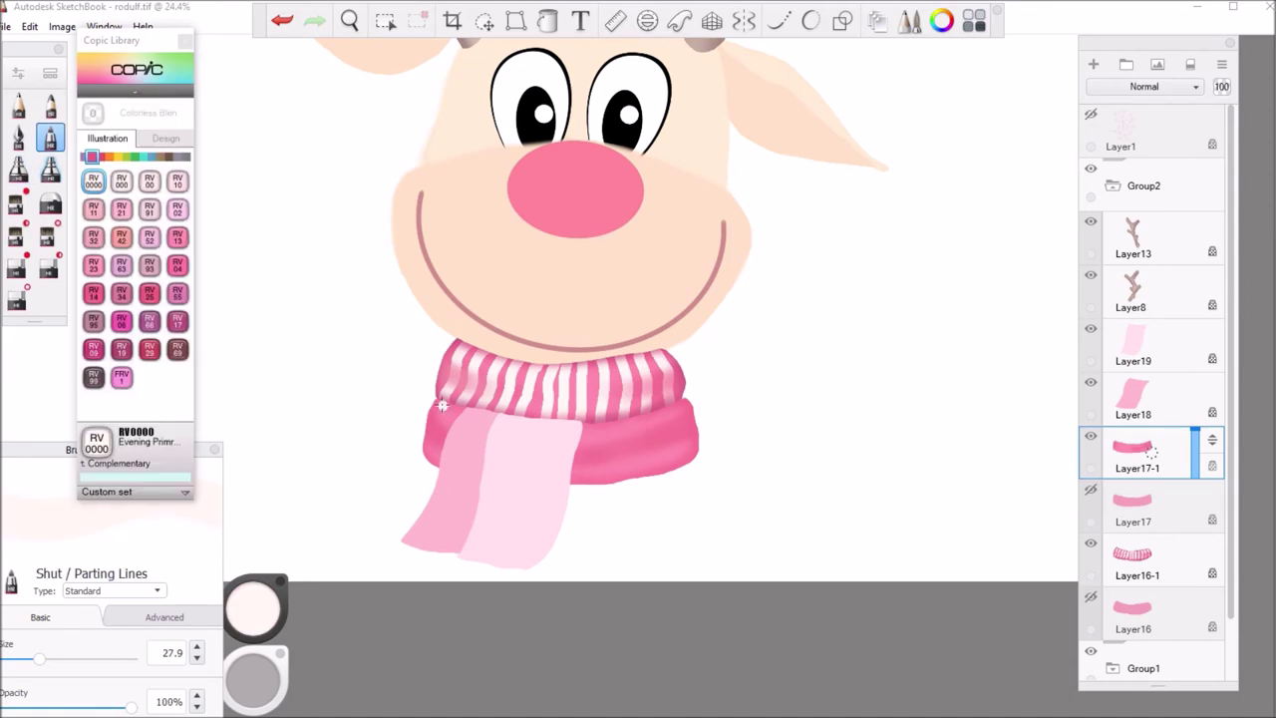
drag(445, 401, 427, 461)
drag(453, 407, 438, 457)
mouse_move(677, 401)
mouse_down()
mouse_move(684, 448)
mouse_move(674, 475)
mouse_move(654, 474)
mouse_up()
mouse_move(626, 419)
mouse_down()
mouse_move(633, 473)
mouse_move(610, 419)
mouse_move(615, 479)
mouse_move(594, 422)
mouse_move(601, 486)
mouse_up()
drag(582, 422, 586, 484)
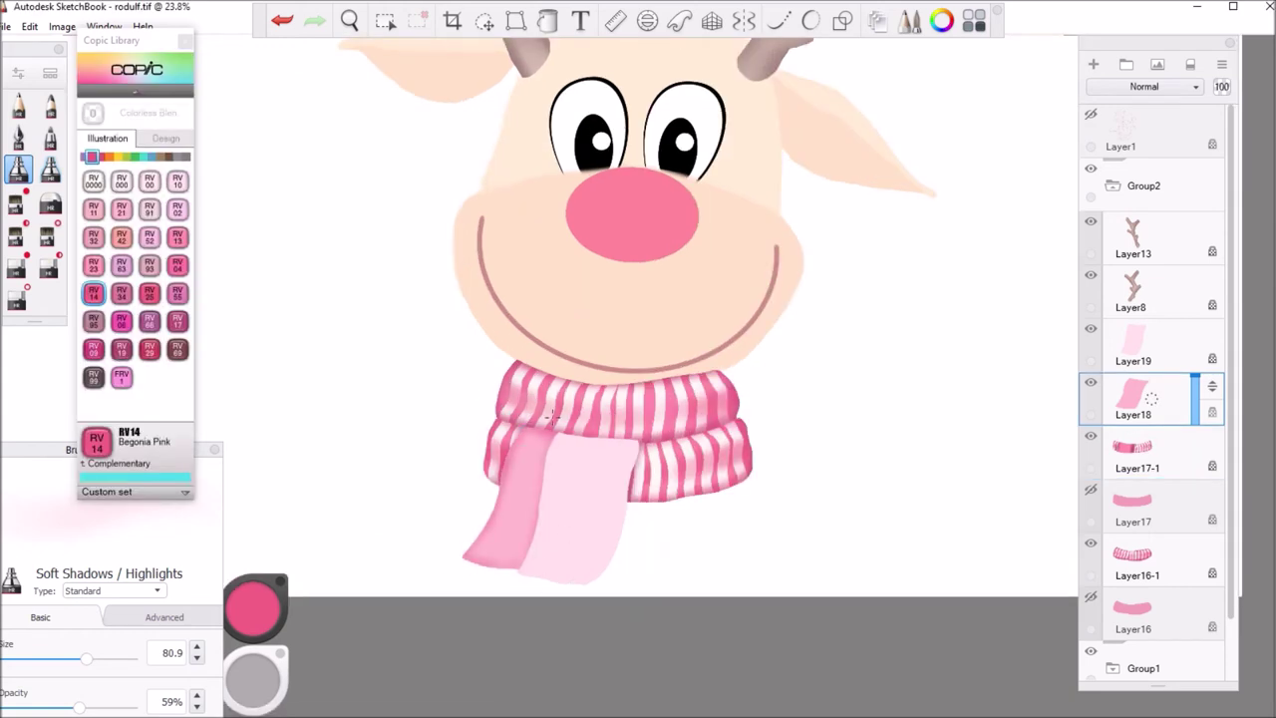
Shade both hanging scarf ends on Layer18 and Layer19 in RV14 with Soft Shadows / Highlights.
mouse_move(539, 499)
mouse_down()
mouse_move(514, 429)
mouse_move(634, 443)
mouse_move(606, 589)
mouse_up()
click(1136, 345)
drag(520, 573, 555, 444)
drag(634, 454, 583, 584)
mouse_move(598, 439)
mouse_down()
mouse_move(640, 430)
mouse_move(569, 439)
mouse_move(589, 544)
mouse_up()
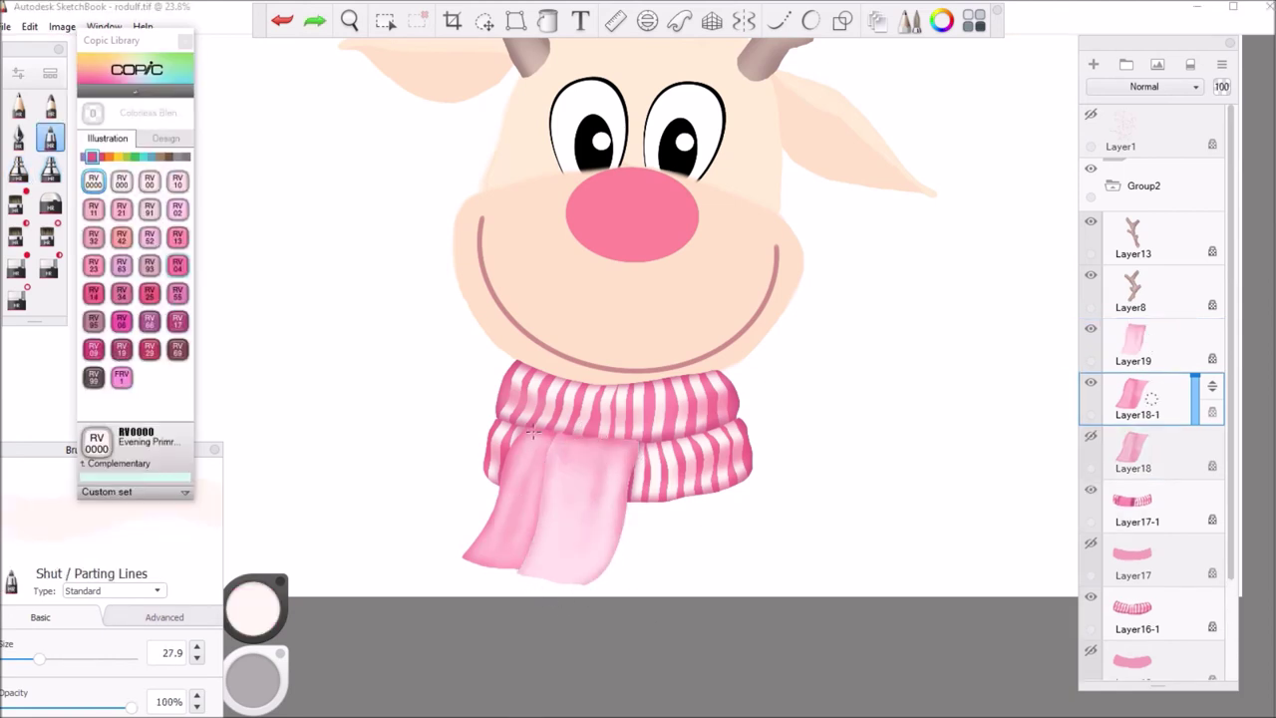
Draw lengthwise RV0000 stripes on both hanging scarf ends, on Layer18-1 and Layer19-1, with Shut / Parting Lines at size 27.9.
mouse_move(532, 431)
mouse_down()
mouse_move(473, 559)
mouse_move(517, 514)
mouse_move(488, 564)
mouse_move(504, 568)
mouse_up()
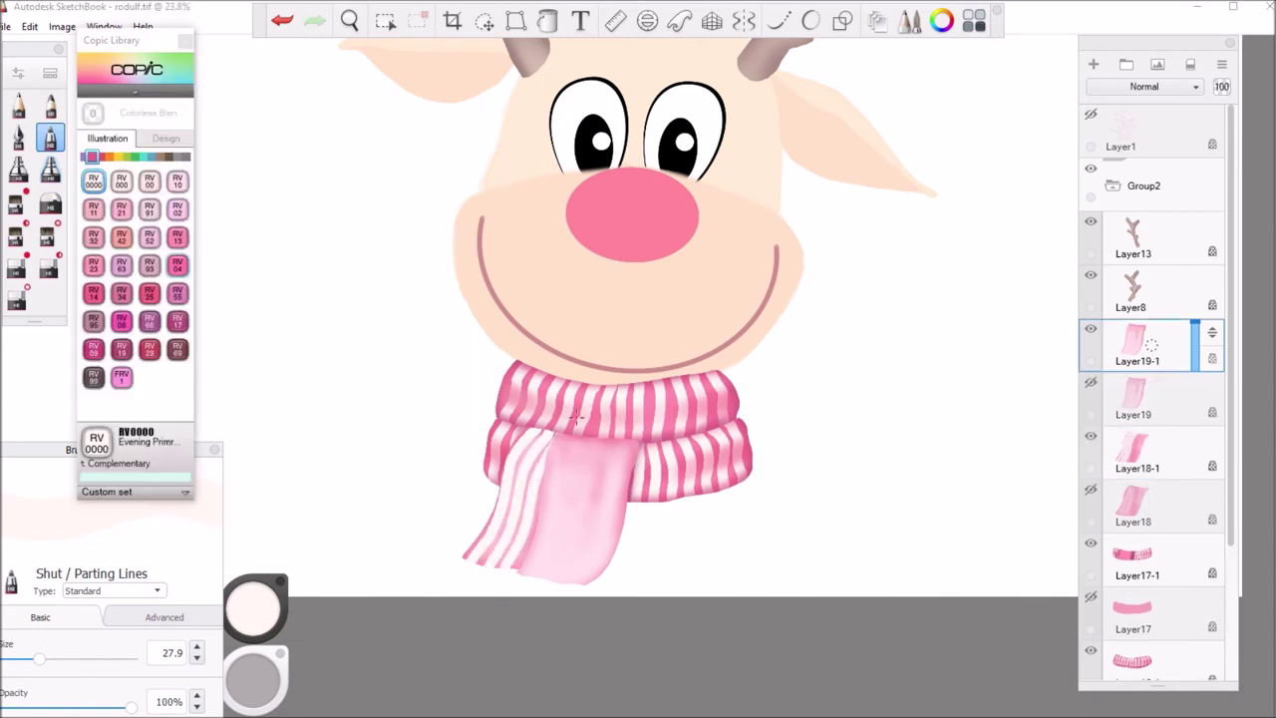
drag(567, 451, 524, 577)
mouse_move(592, 434)
mouse_down()
mouse_move(547, 577)
mouse_move(604, 433)
mouse_move(581, 512)
mouse_move(607, 442)
mouse_move(602, 480)
mouse_move(583, 583)
mouse_up()
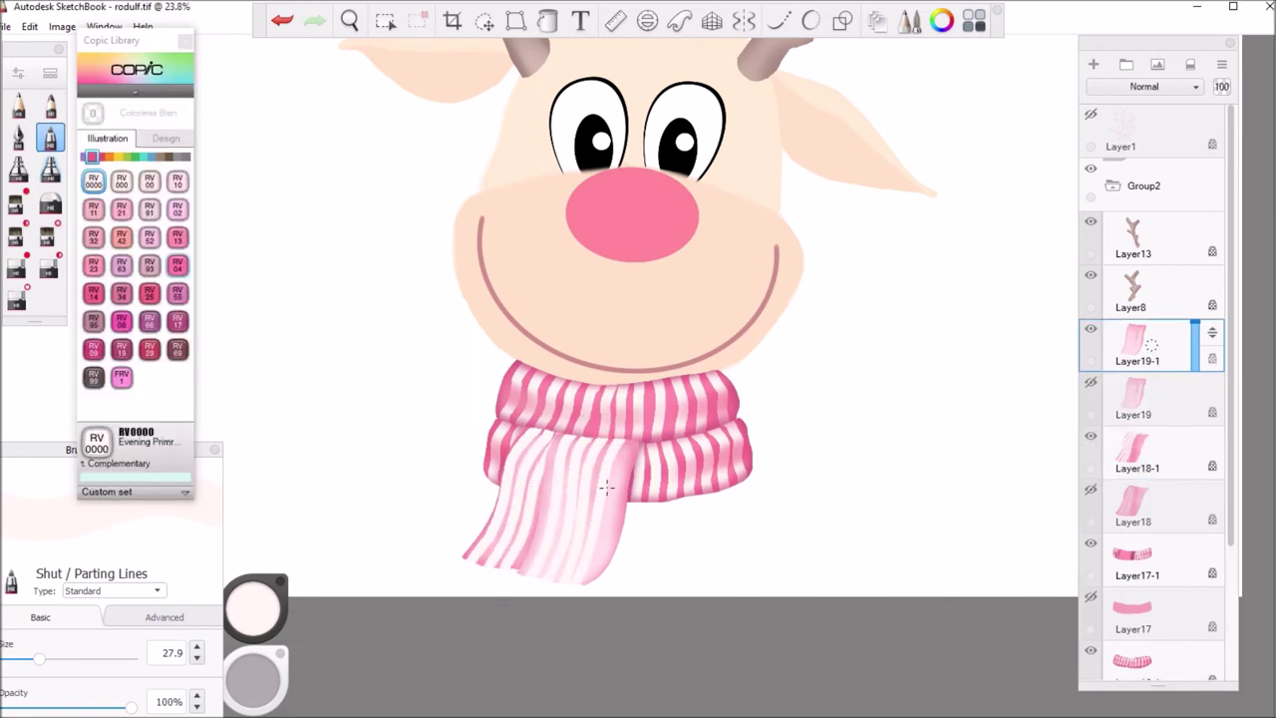
drag(636, 416, 596, 570)
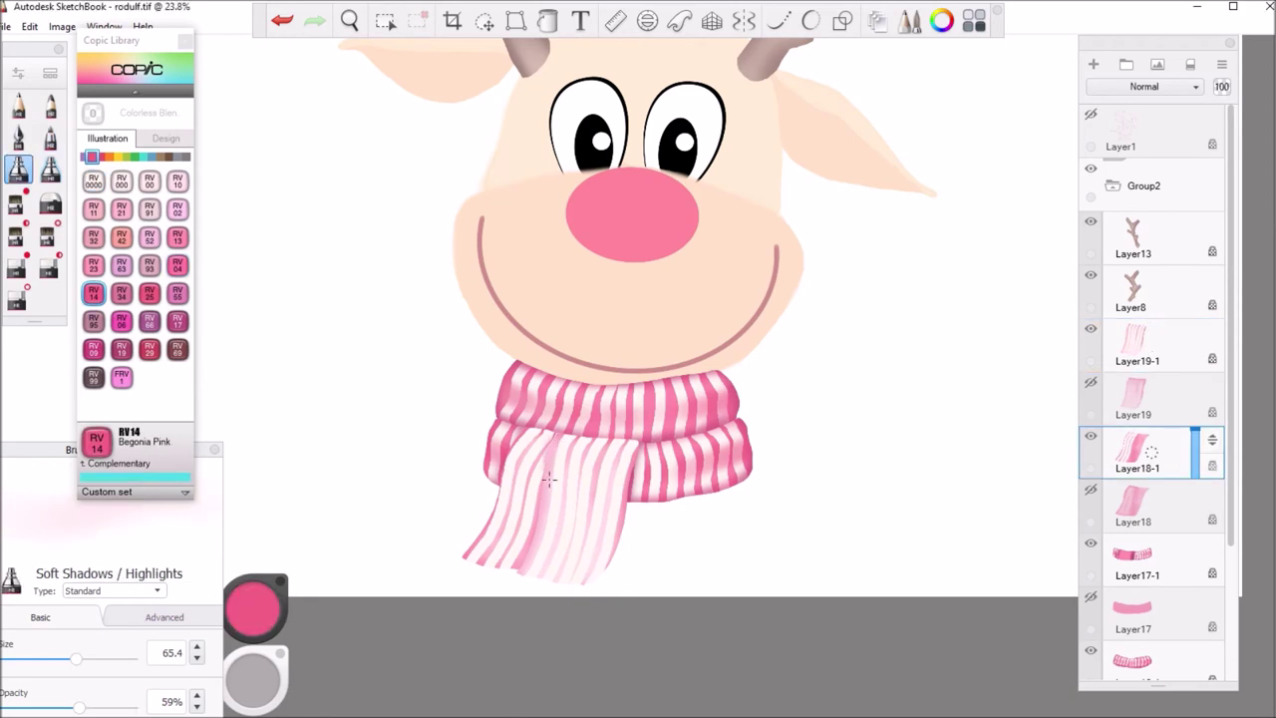
Shade over the stripes of the left-hand scarf end on Layer18-1 in RV14 with Soft Shadows / Highlights at size 65.4.
drag(546, 449, 517, 568)
drag(538, 463, 533, 523)
mouse_move(548, 439)
mouse_down()
mouse_move(543, 428)
mouse_move(546, 441)
mouse_up()
drag(504, 494, 495, 522)
mouse_move(506, 465)
mouse_down()
mouse_move(497, 514)
mouse_move(529, 430)
mouse_up()
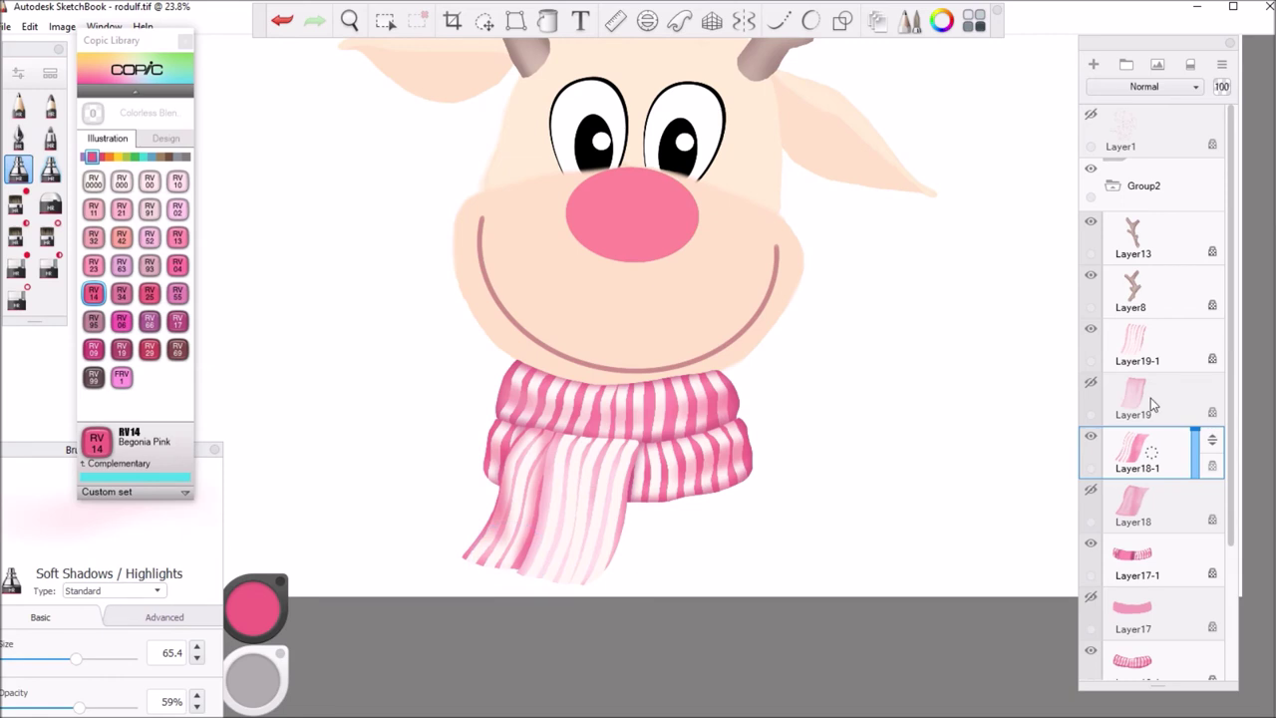
Shade over the stripes of the front hanging scarf end on Layer19-1 in RV14 with Soft Shadows / Highlights at size 65.4.
click(1136, 344)
drag(583, 449, 602, 432)
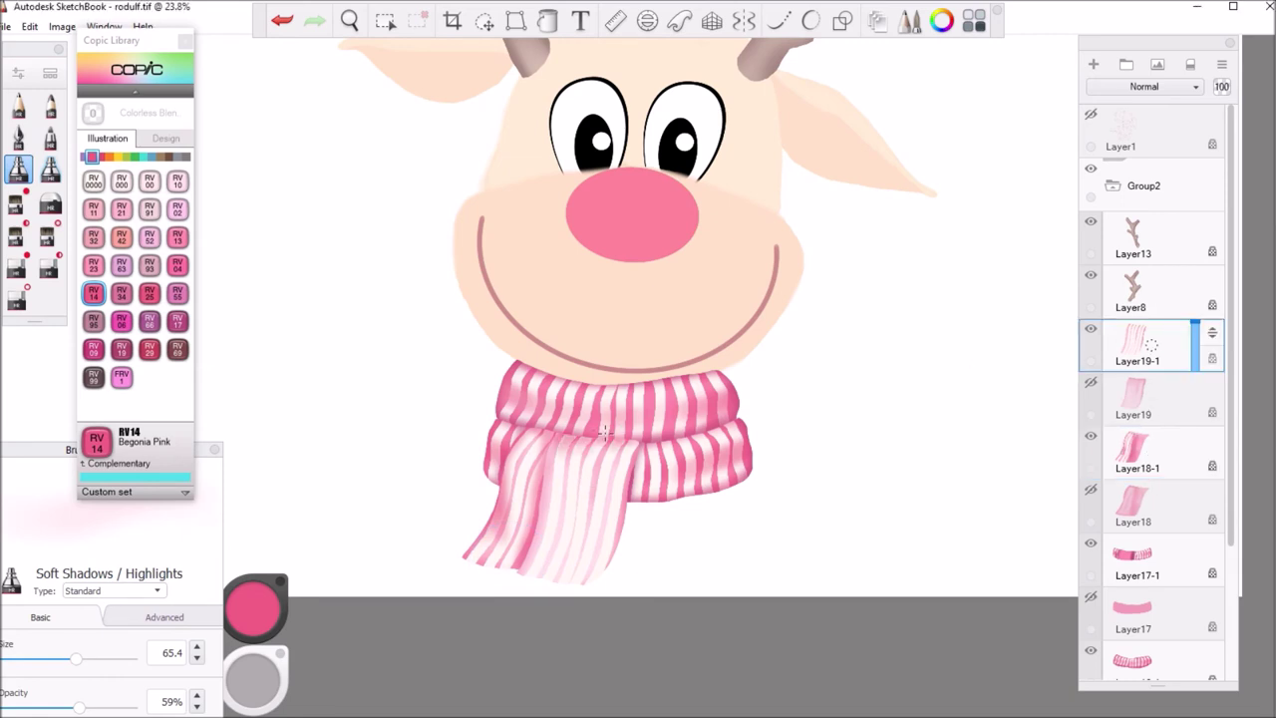
mouse_move(624, 490)
mouse_down()
mouse_move(600, 465)
mouse_move(590, 433)
mouse_move(612, 490)
mouse_up()
Raise the Soft Shadows / Highlights opacity to 76% and shade both inner ears on Layer9 and Layer11 in E02.
scroll(597, 582, down, 1)
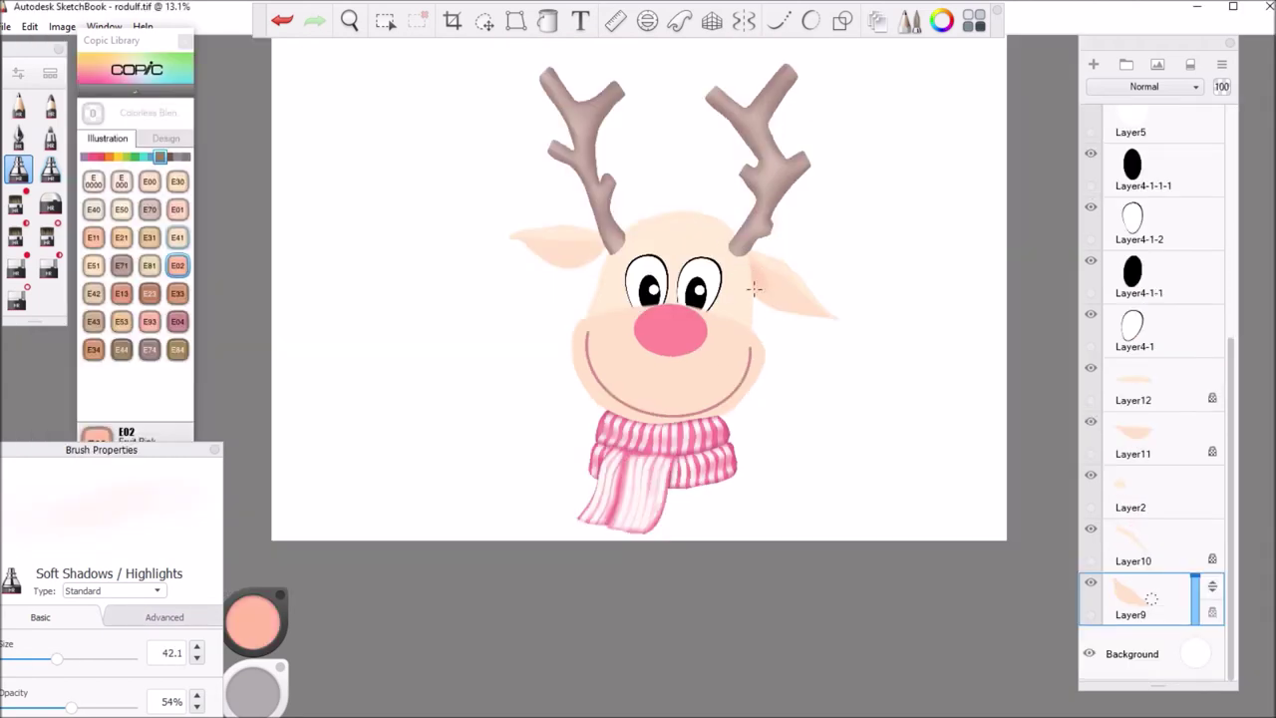
drag(71, 706, 88, 707)
drag(57, 658, 92, 659)
drag(89, 706, 100, 707)
drag(769, 290, 745, 260)
click(1147, 437)
mouse_move(569, 249)
mouse_down()
mouse_move(585, 250)
mouse_move(567, 197)
mouse_up()
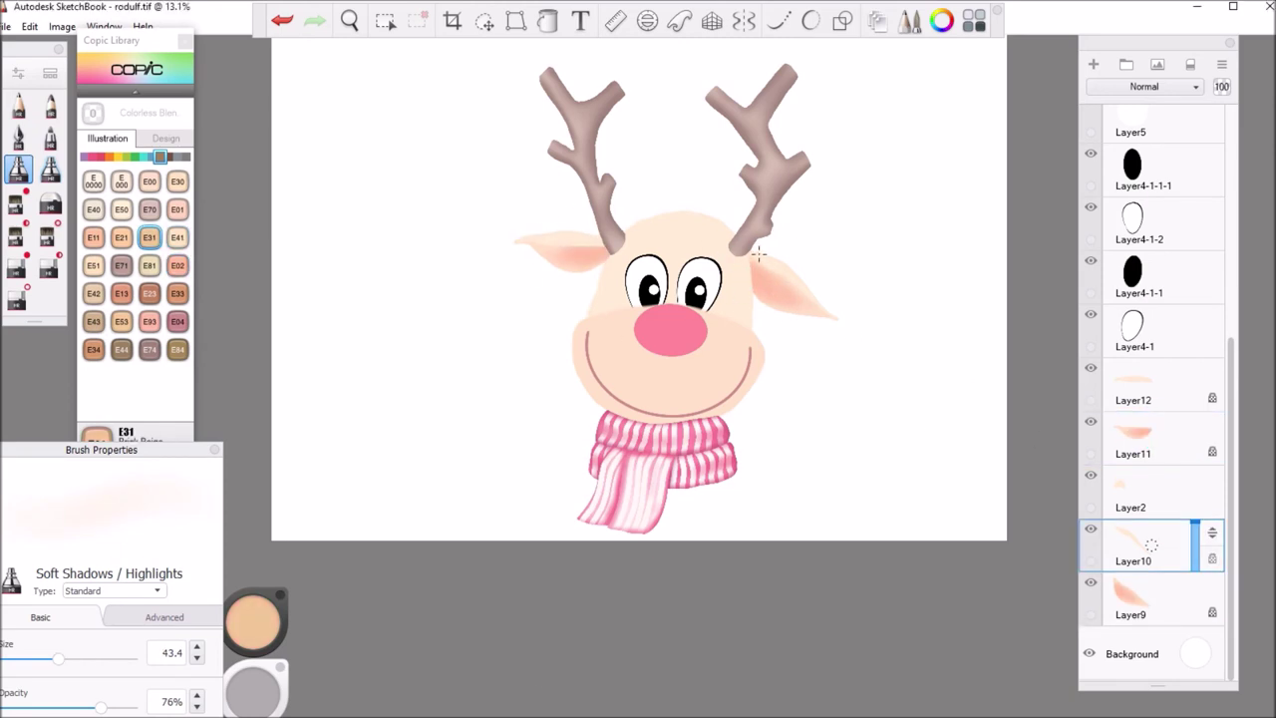
Shade the upper parts of both ears on Layer12 and Layer10 in E31, enlarging the Soft Shadows / Highlights brush to 101.7.
click(1116, 388)
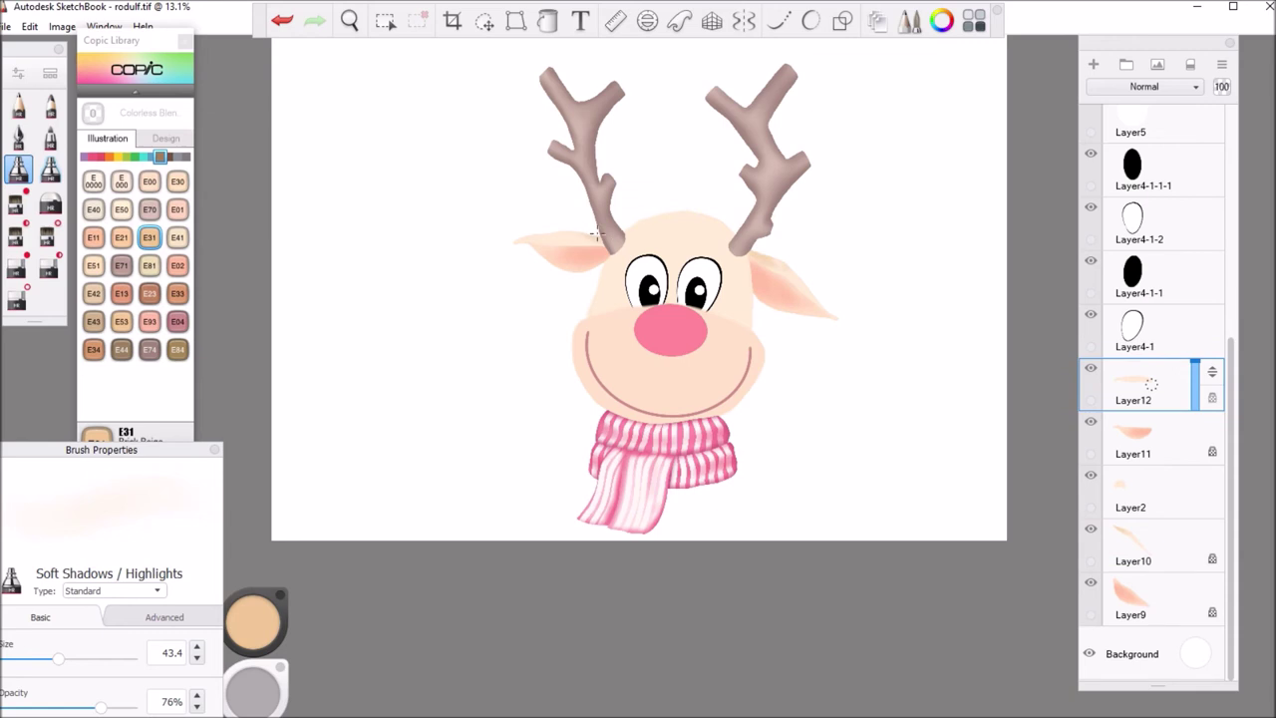
click(1146, 543)
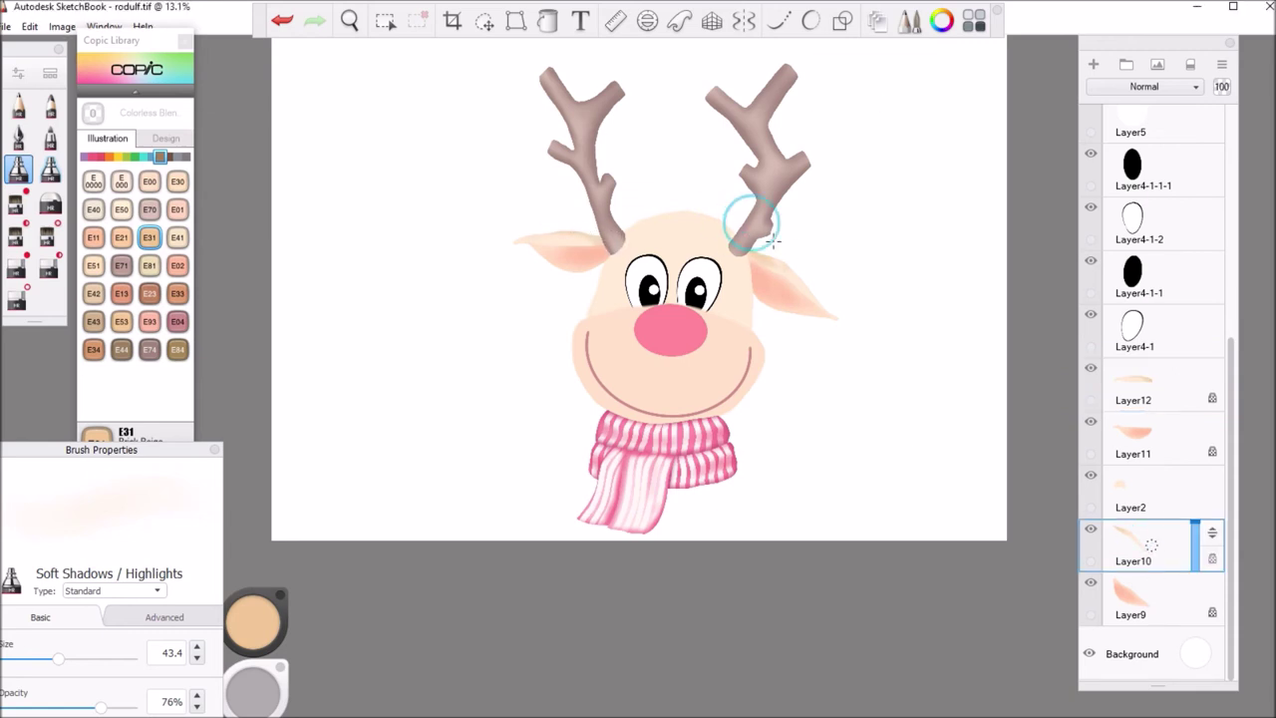
click(1151, 384)
key(bracketright)
key(bracketright)
key(bracketright)
Shade the sides of the head on Layer2 with E30 and E31, using Soft Shadows / Highlights at size 191.6.
click(1151, 492)
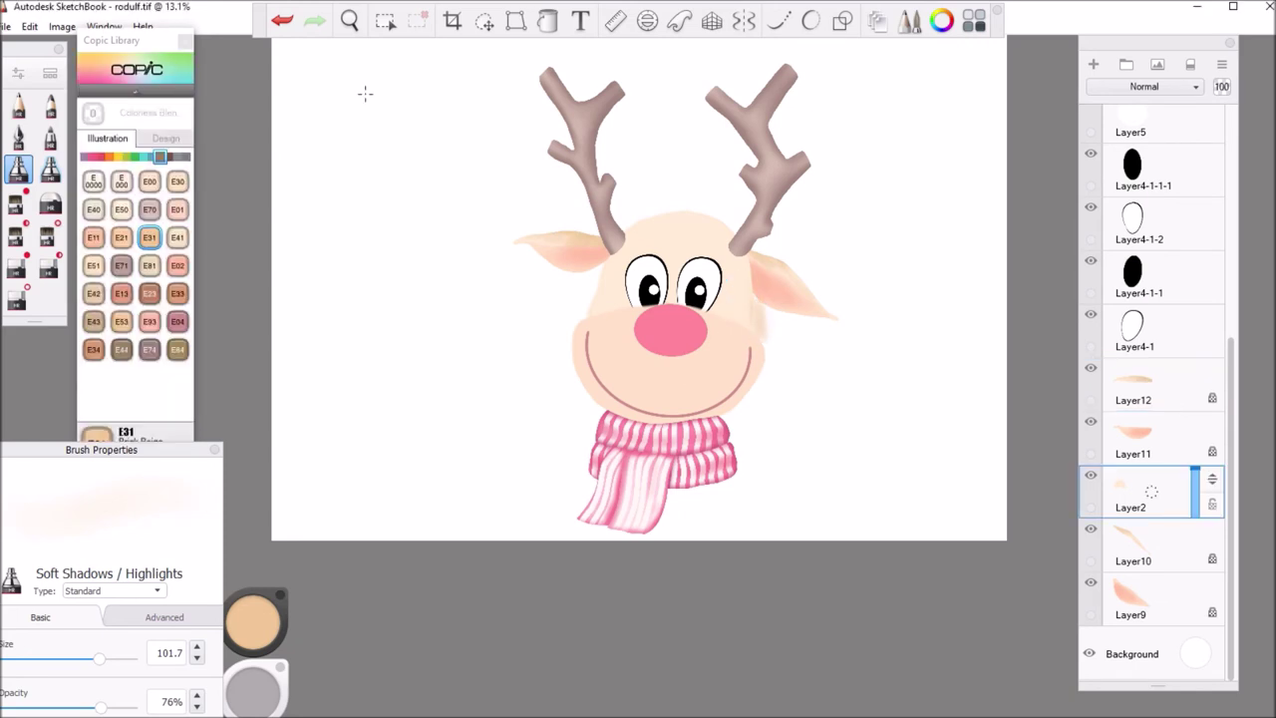
click(178, 181)
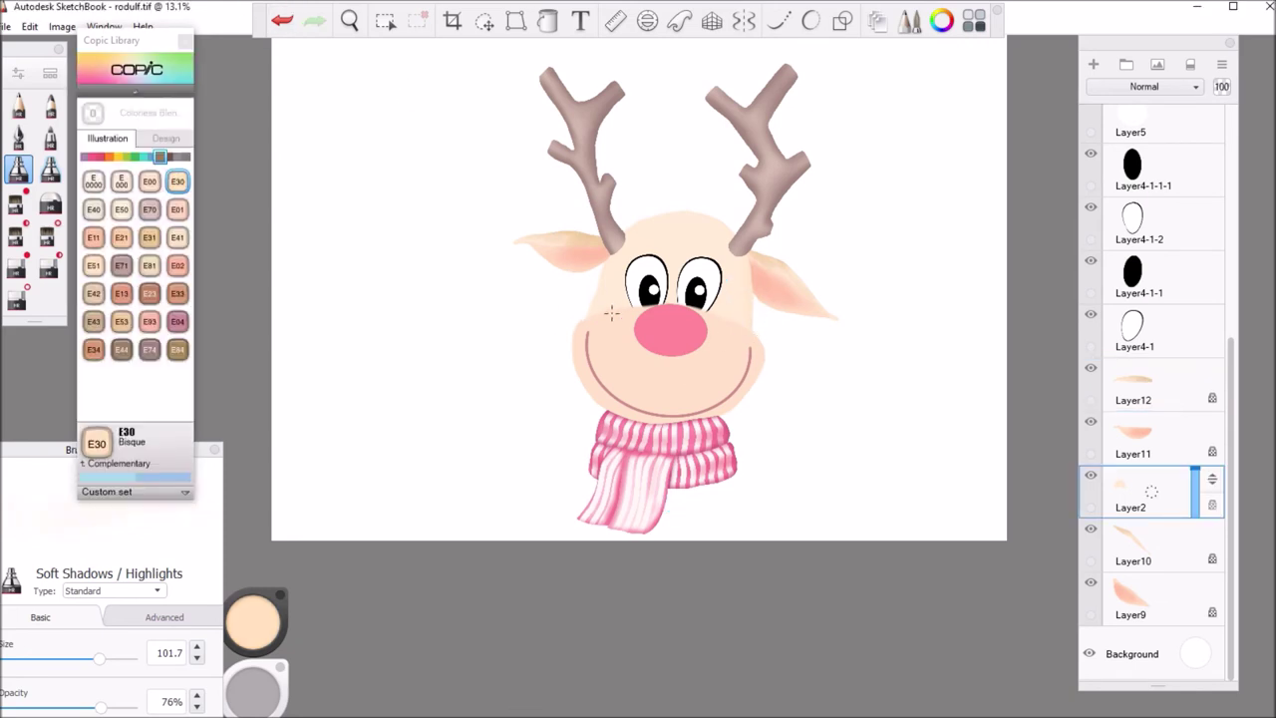
click(107, 658)
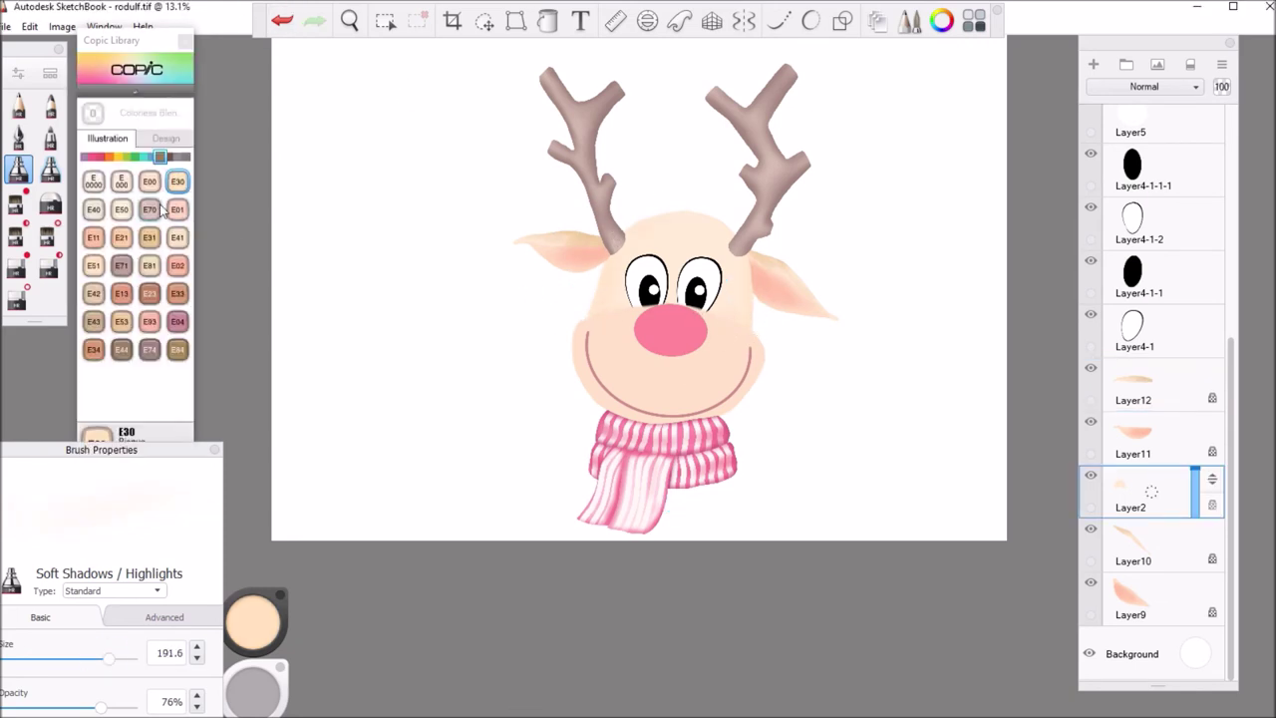
click(149, 237)
drag(727, 326, 755, 241)
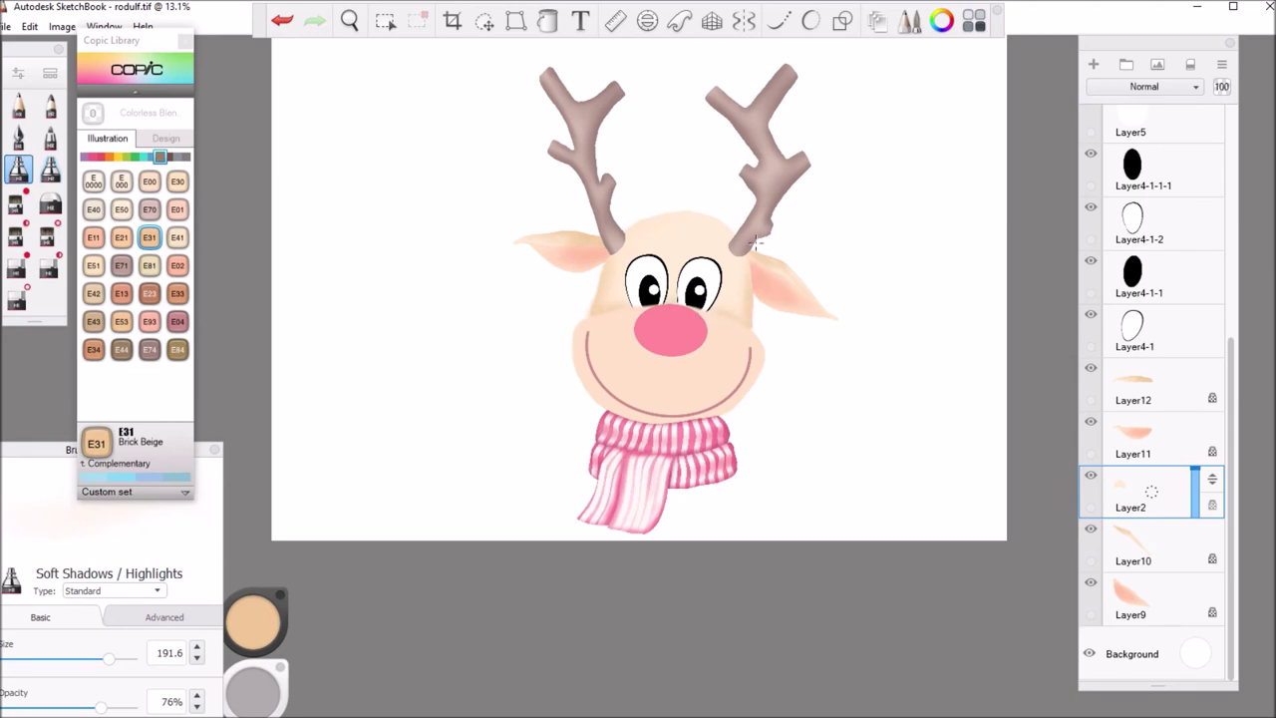
drag(576, 324, 620, 269)
drag(758, 310, 736, 258)
key(ctrl+z)
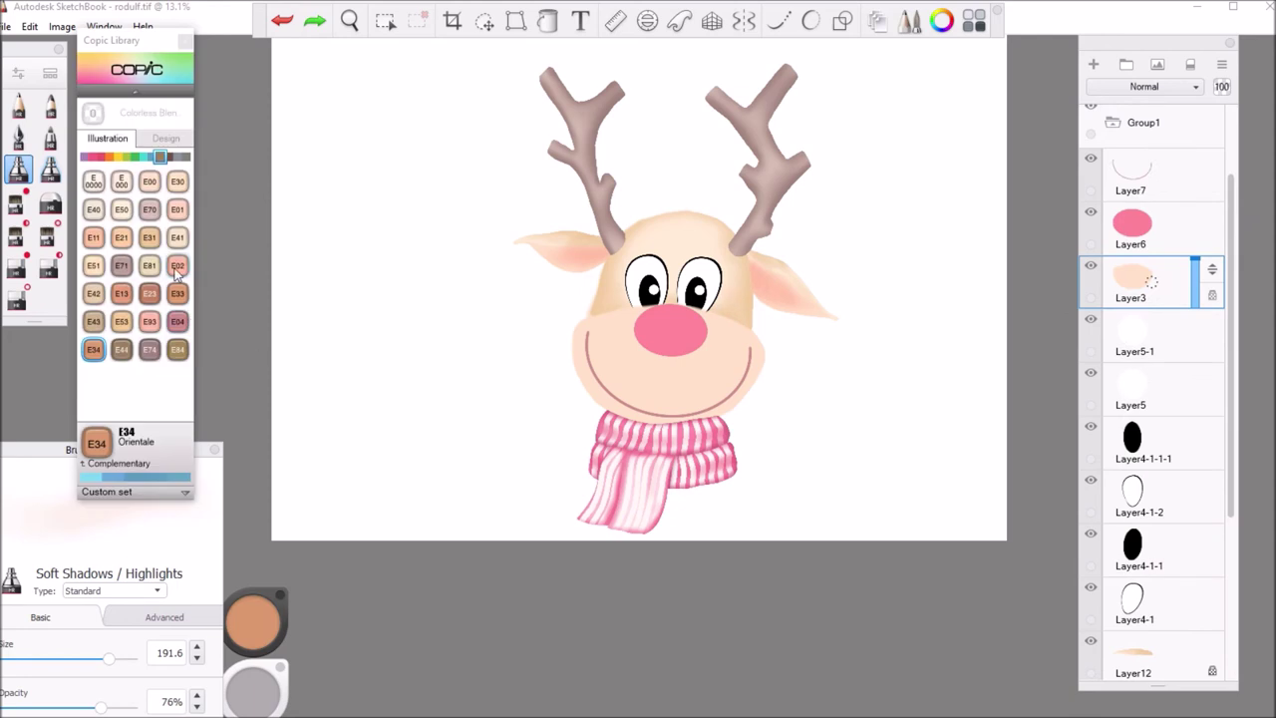
Shade the sides and lower edge of the muzzle on Layer3 in E11 and E13 at size 191.6.
drag(596, 298, 596, 405)
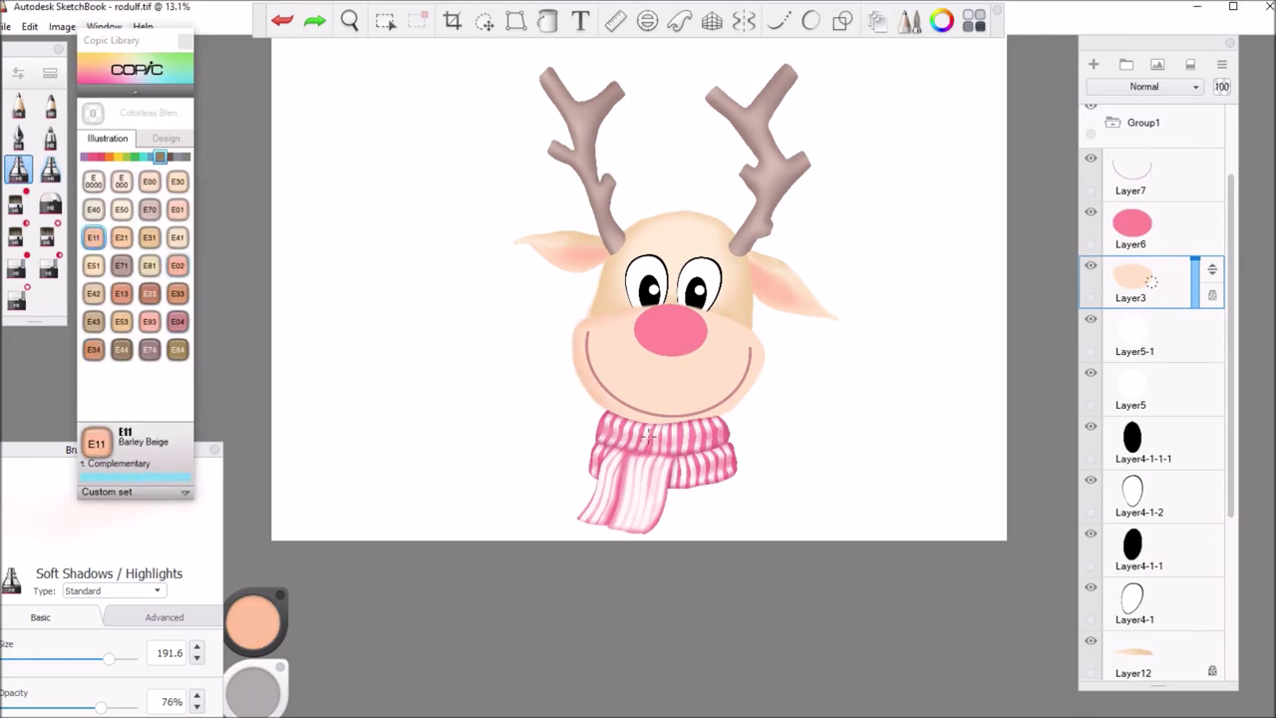
drag(706, 418, 758, 398)
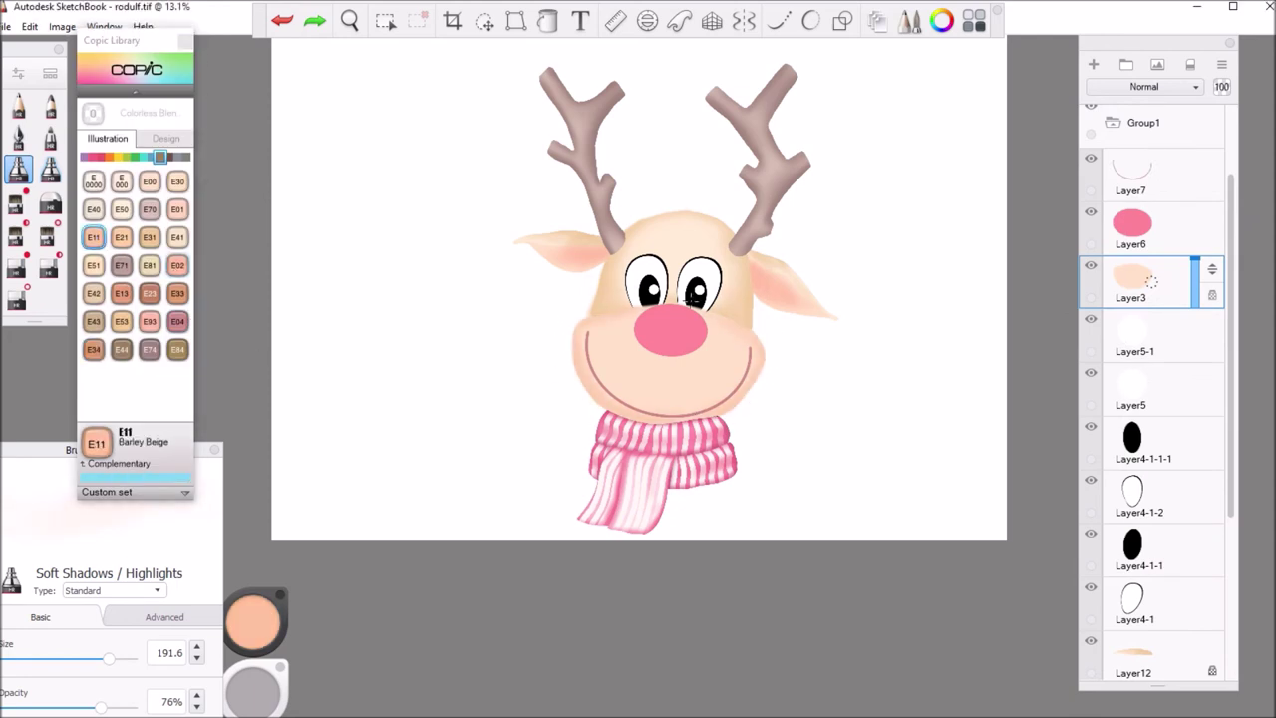
click(120, 293)
drag(670, 420, 745, 393)
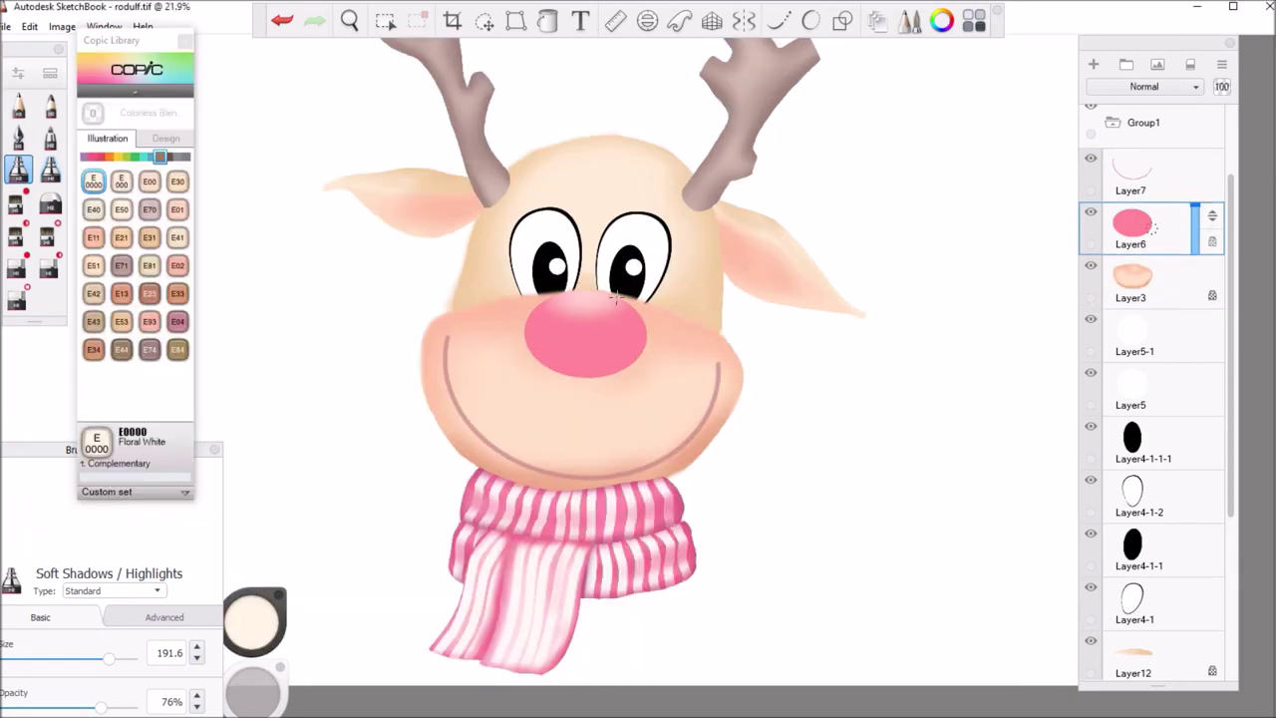
Outline the neck below the scarf on Layer21 in E21 with Shut / Parting Lines at size 27.9 and flood-fill it.
key(space)
drag(489, 174, 584, 428)
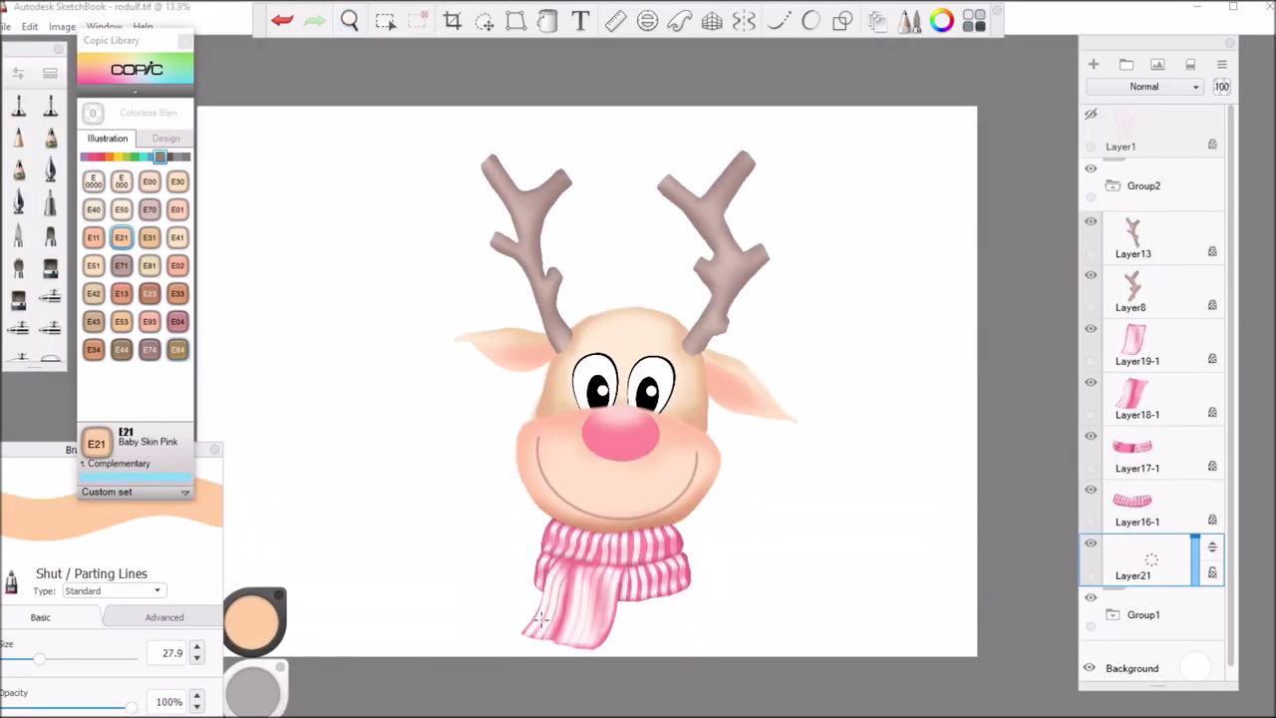
drag(537, 591, 513, 630)
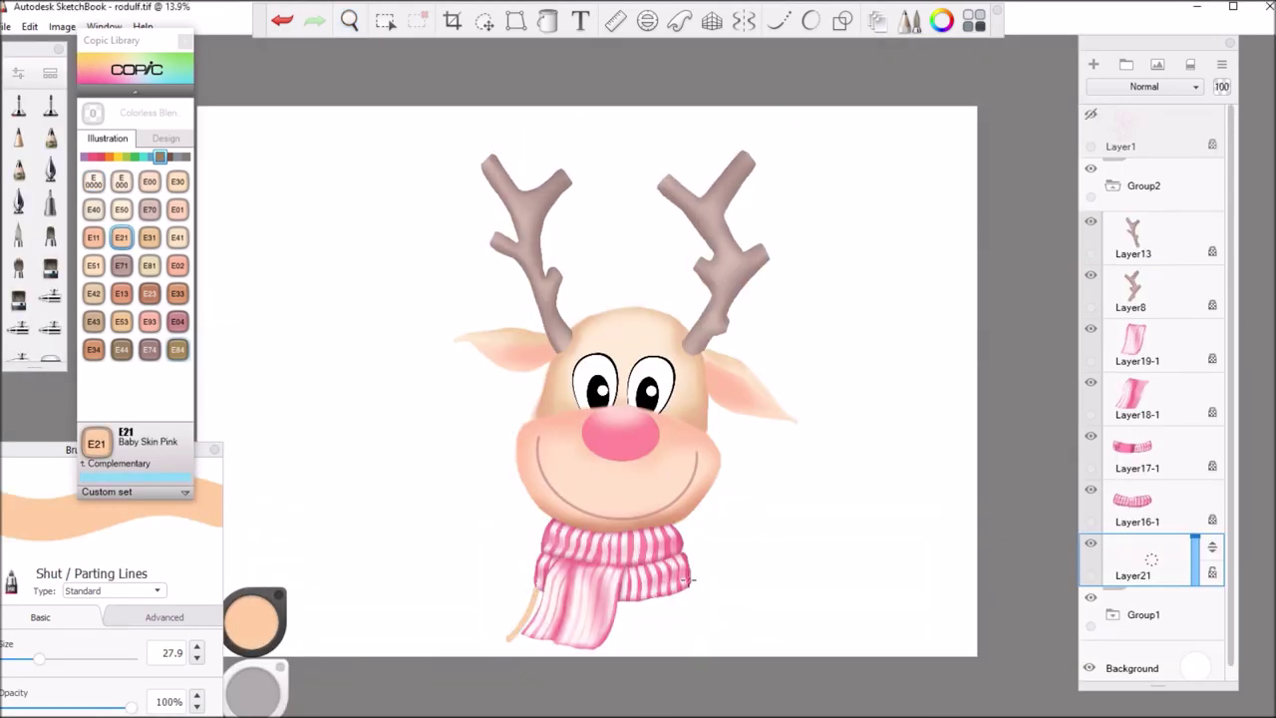
mouse_move(688, 586)
mouse_down()
mouse_move(706, 638)
mouse_move(518, 643)
mouse_move(592, 646)
mouse_up()
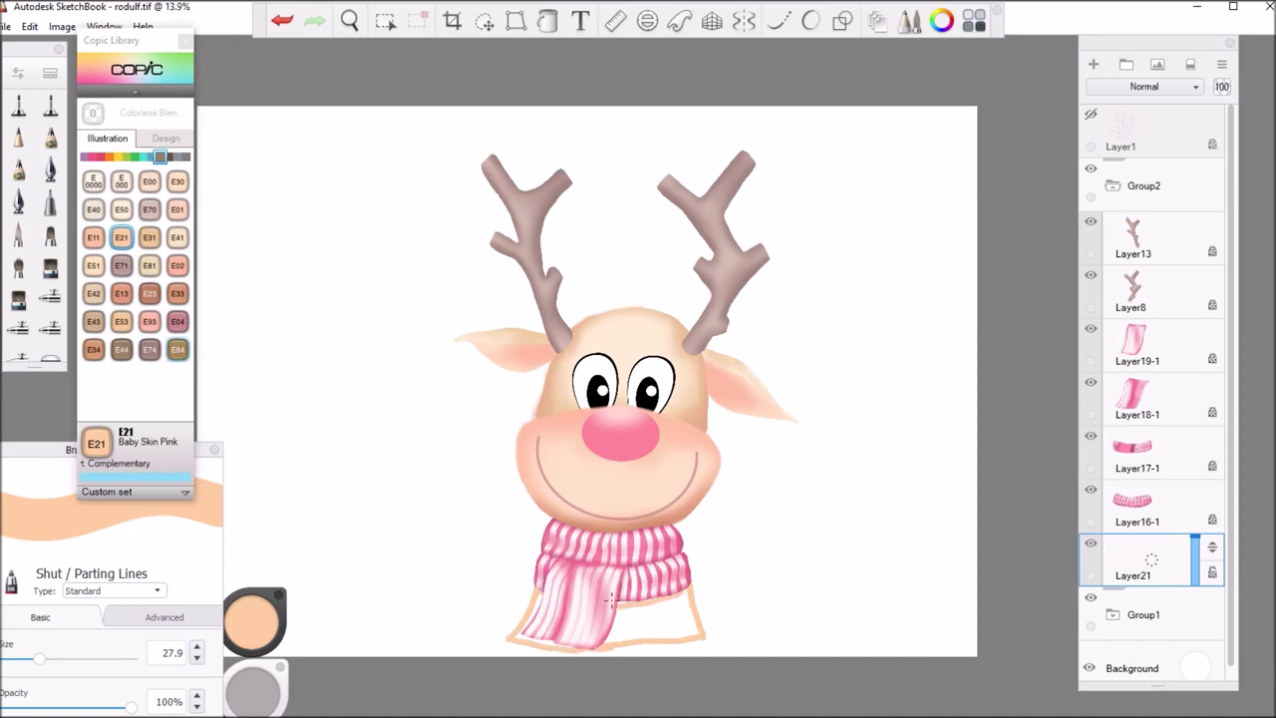
click(547, 20)
click(650, 623)
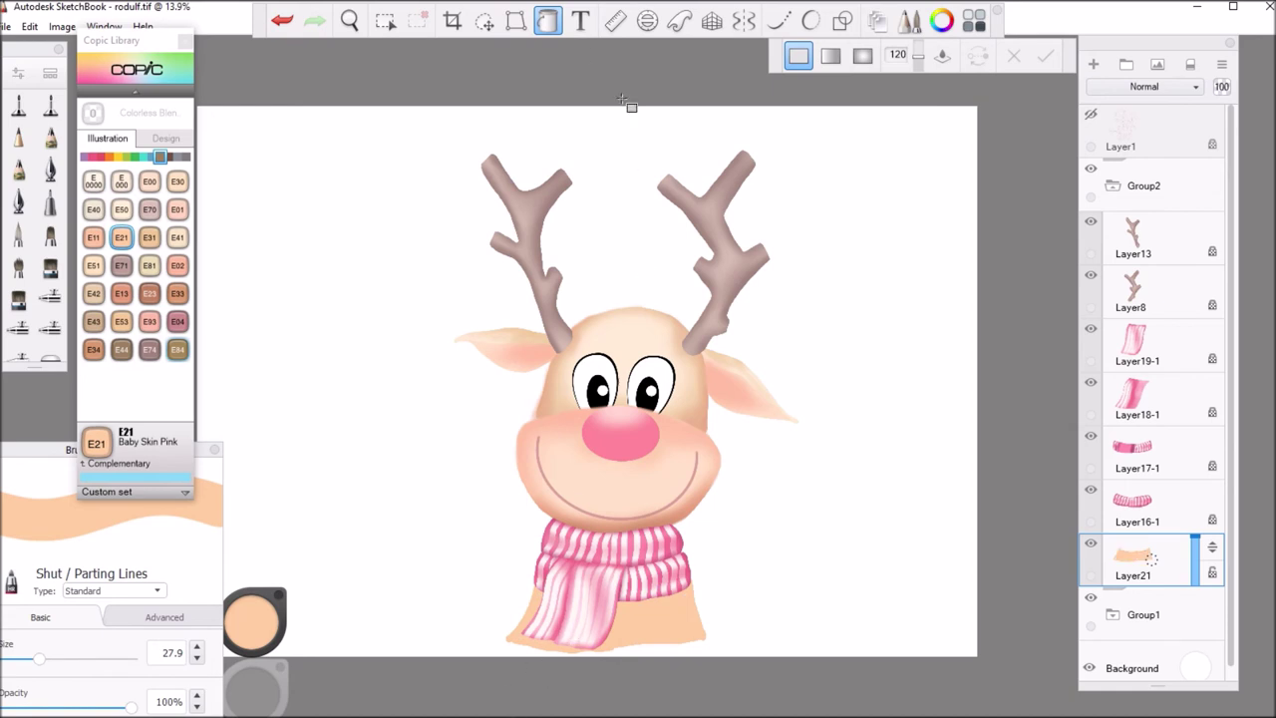
click(547, 20)
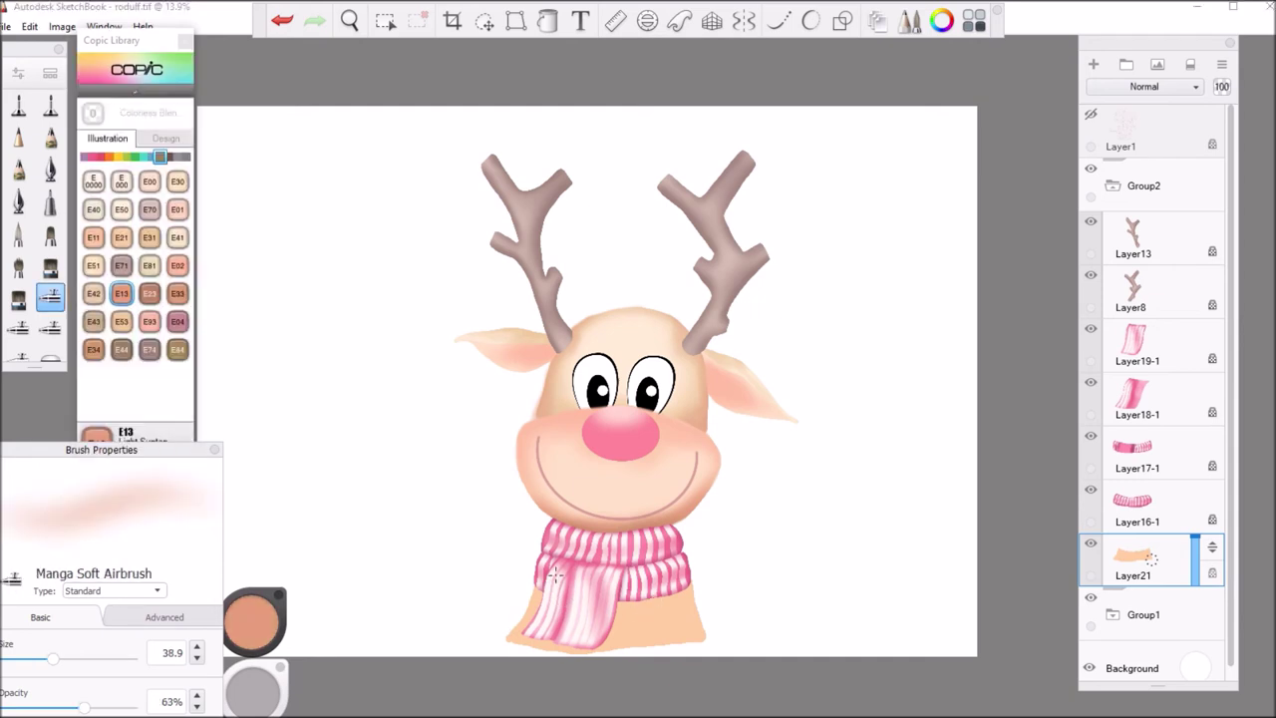
Shade the neck beneath the scarf on Layer21 in E13 with the Manga Soft Airbrush at size 230.3.
drag(53, 659, 117, 665)
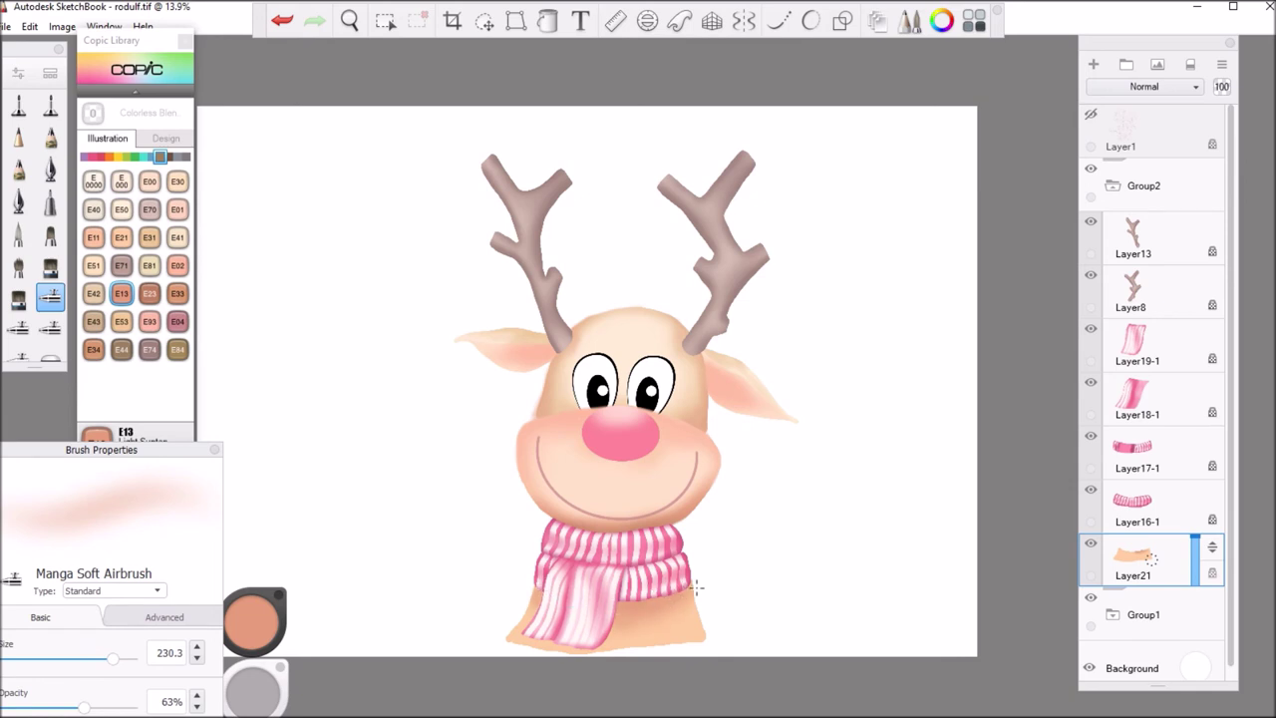
drag(696, 598, 696, 651)
mouse_move(589, 632)
mouse_down()
mouse_move(558, 632)
mouse_move(544, 607)
mouse_up()
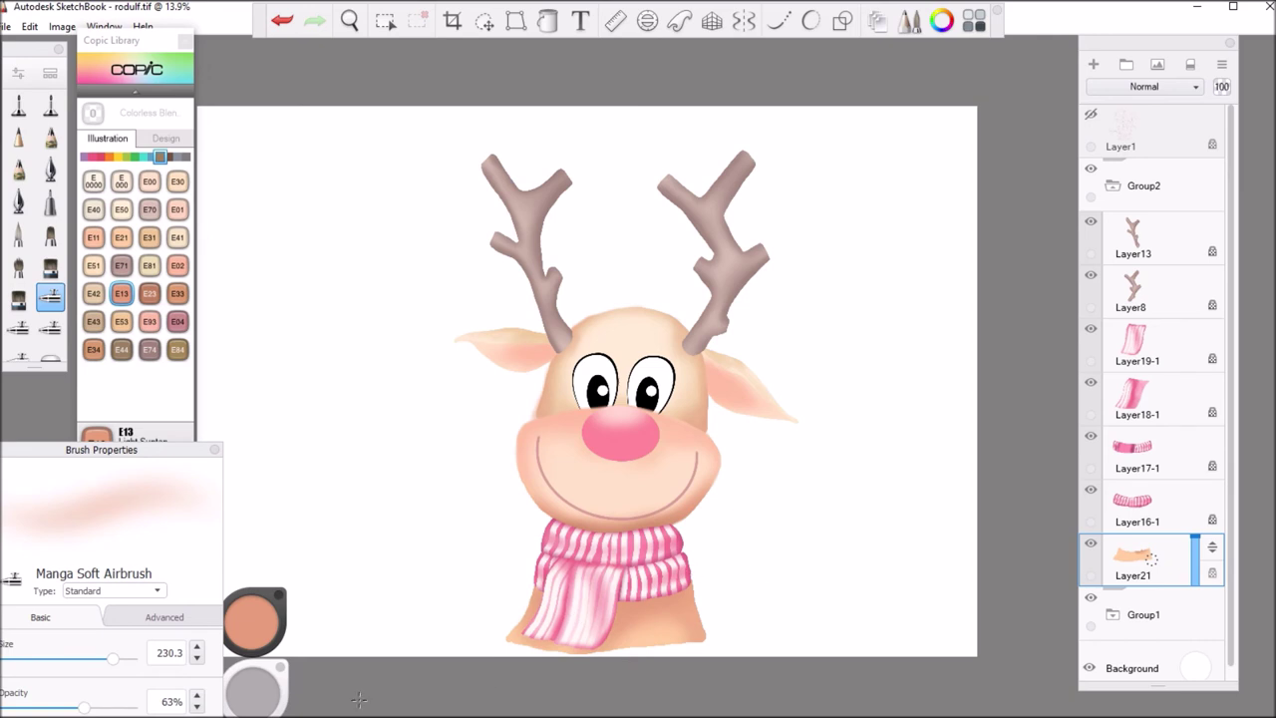
Blend E31, E23 and E21 into the neck shading on Layer21 with the Manga Soft Airbrush at size 230.3.
click(149, 236)
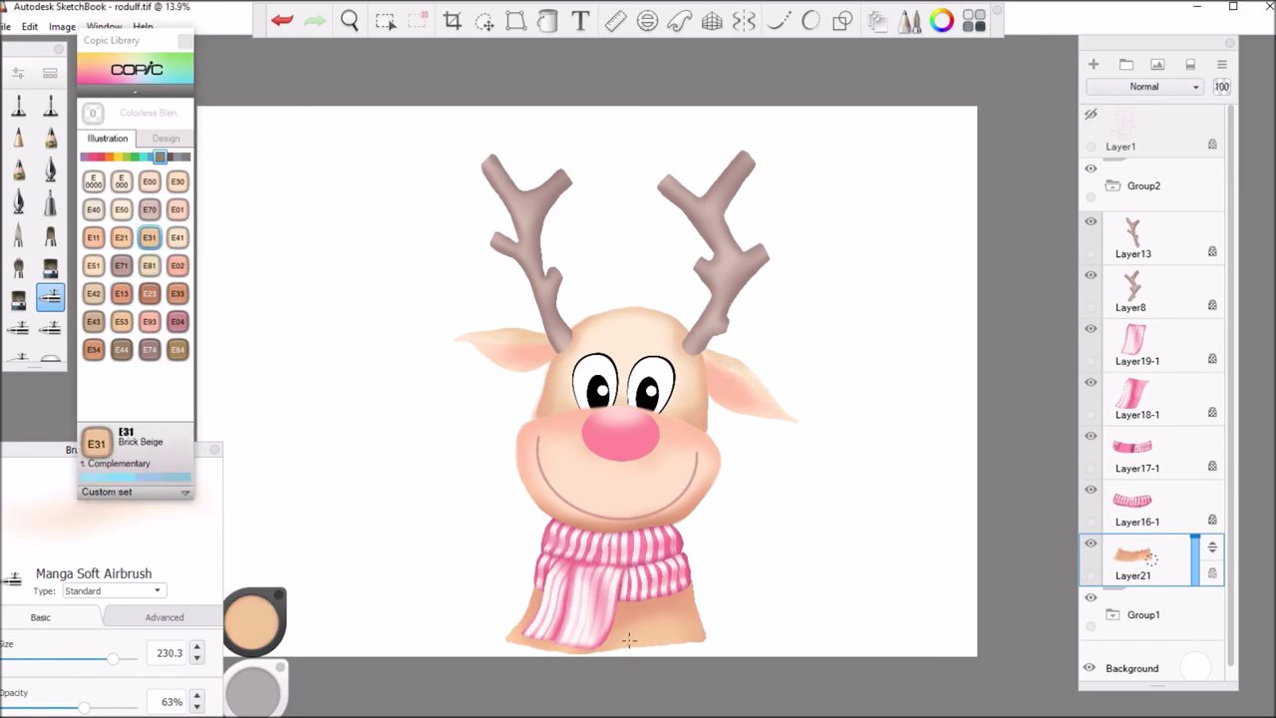
click(124, 298)
click(149, 293)
drag(597, 617, 562, 624)
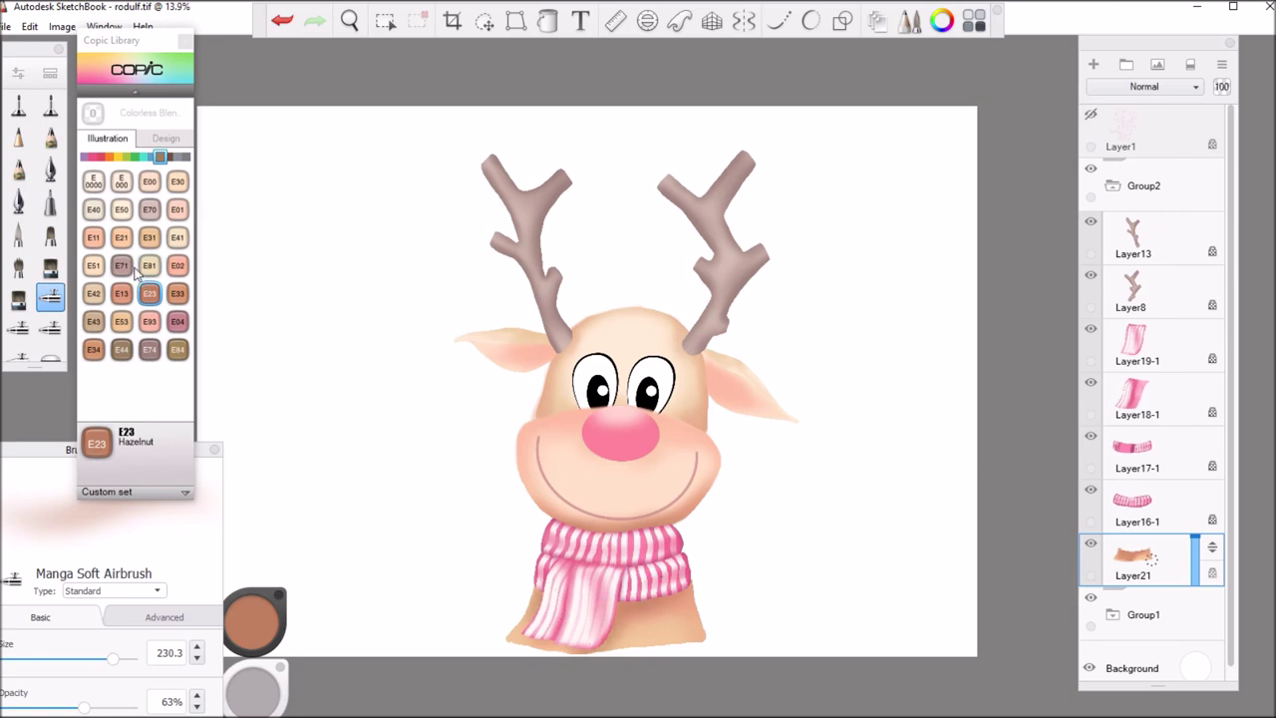
click(149, 237)
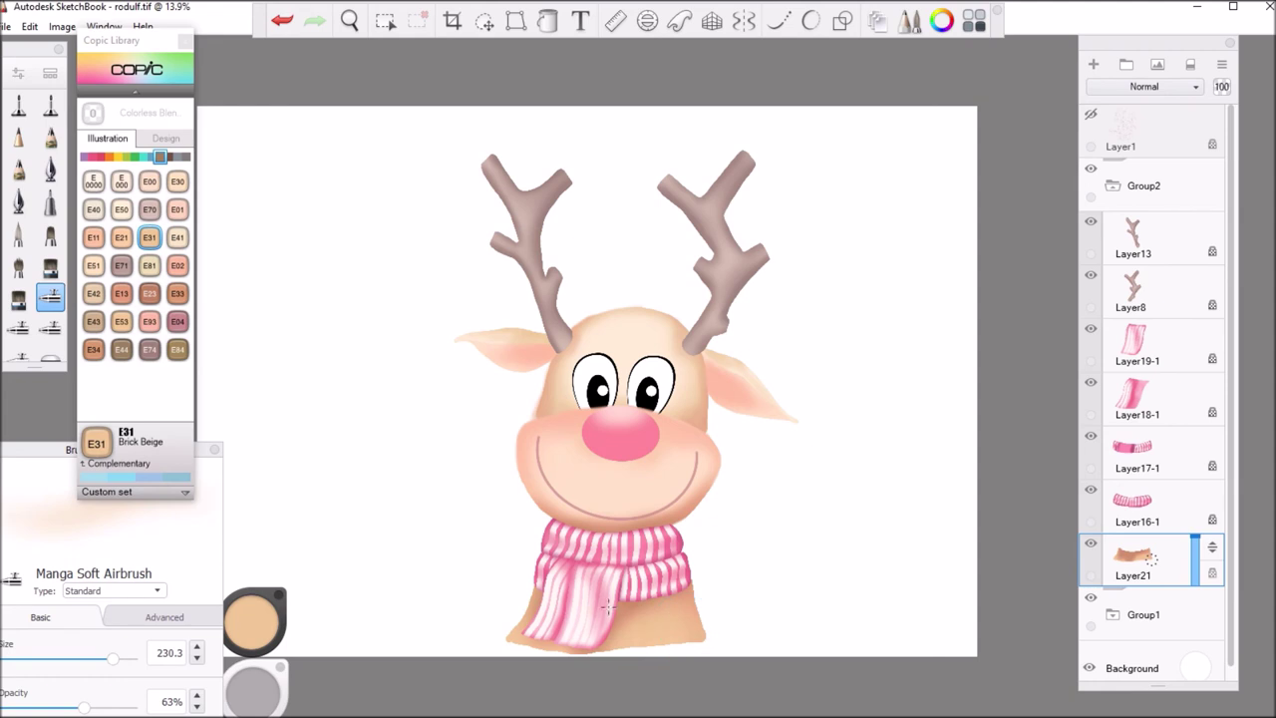
click(121, 238)
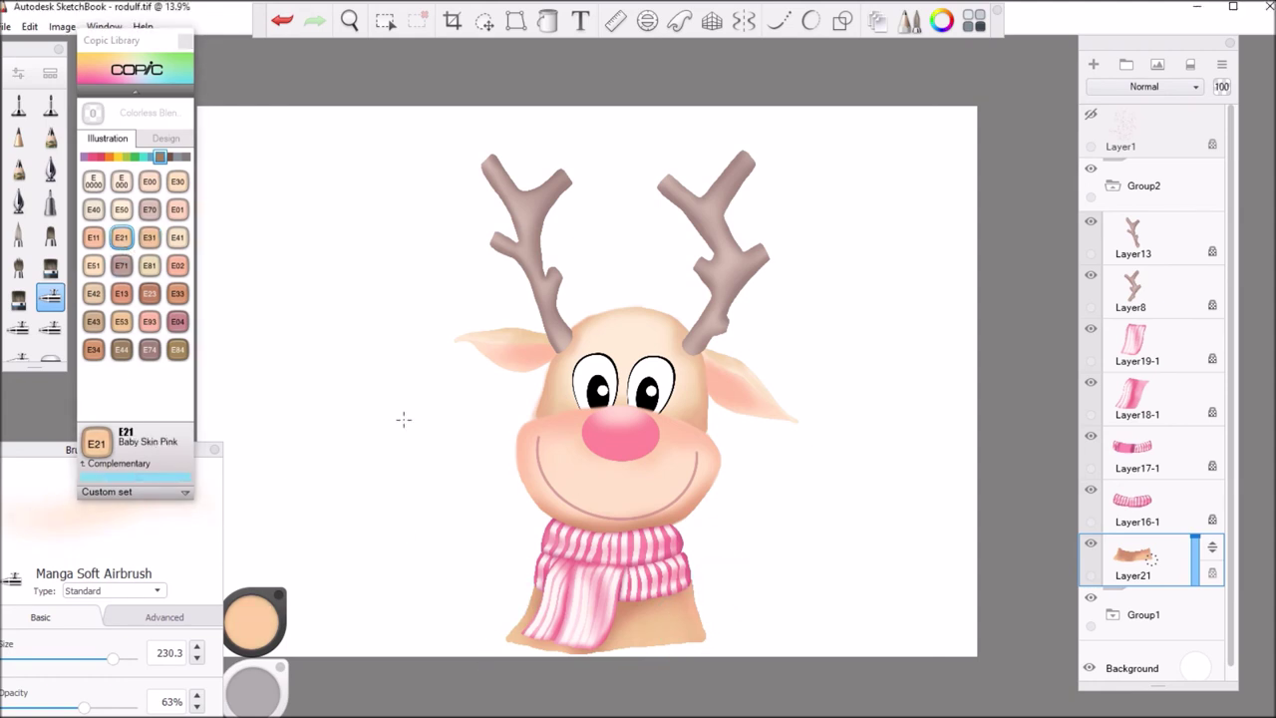
click(176, 293)
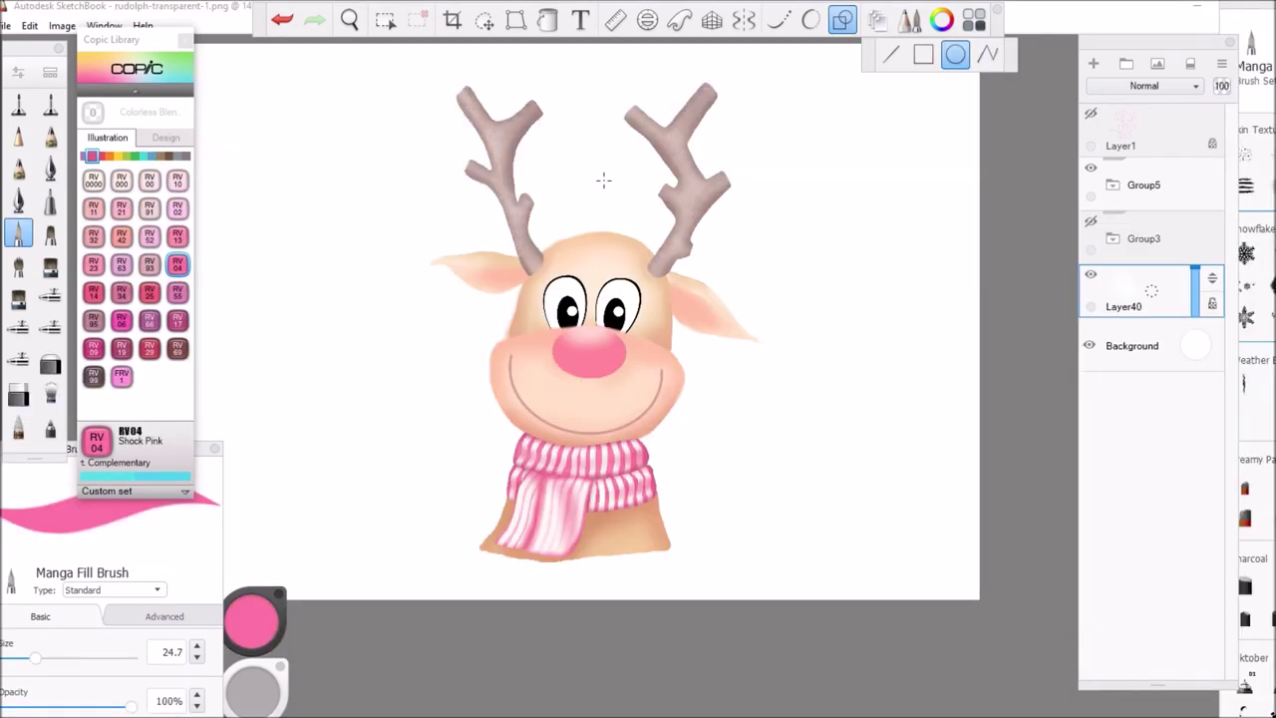
Draw a large circle behind the reindeer on Layer40 in RV04 with the Manga Fill Brush at size 24.7.
mouse_move(601, 180)
mouse_down()
mouse_move(415, 356)
mouse_move(361, 390)
mouse_up()
click(349, 19)
drag(565, 292, 576, 344)
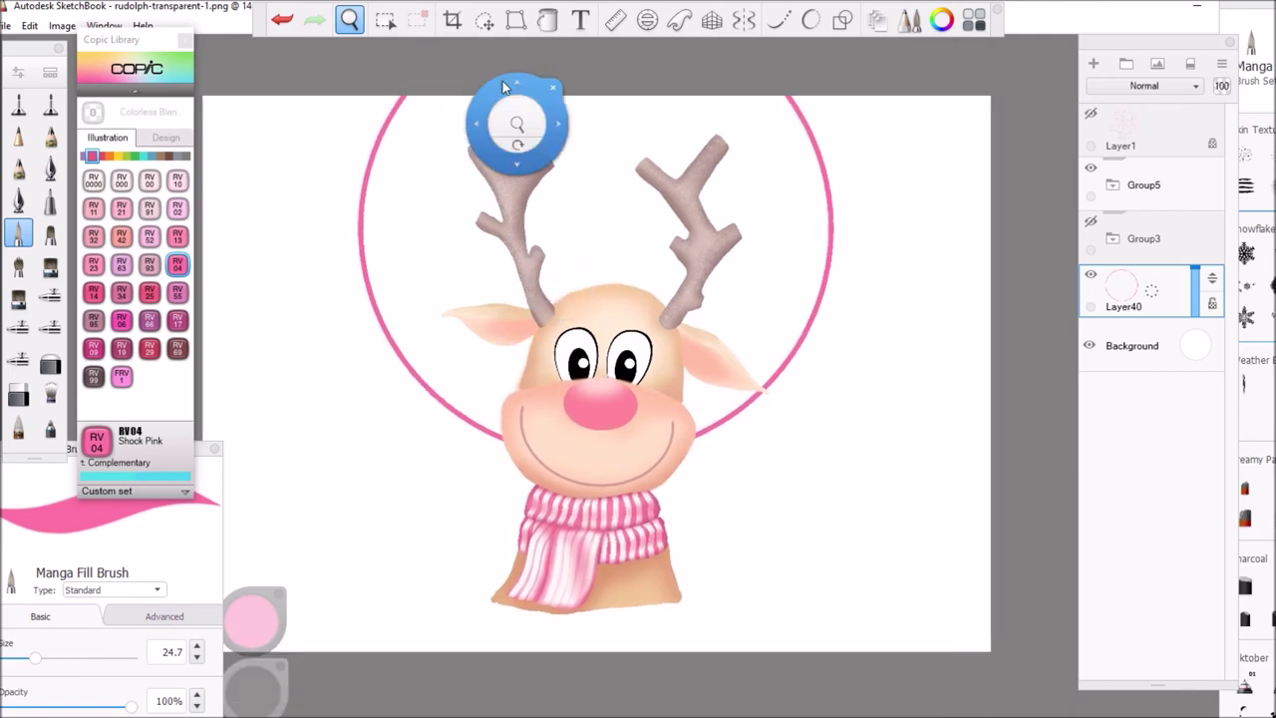
Reposition and enlarge the circle so it surrounds the whole reindeer, and fill it with solid RV04.
click(483, 19)
drag(574, 262, 559, 373)
drag(568, 322, 586, 103)
click(547, 20)
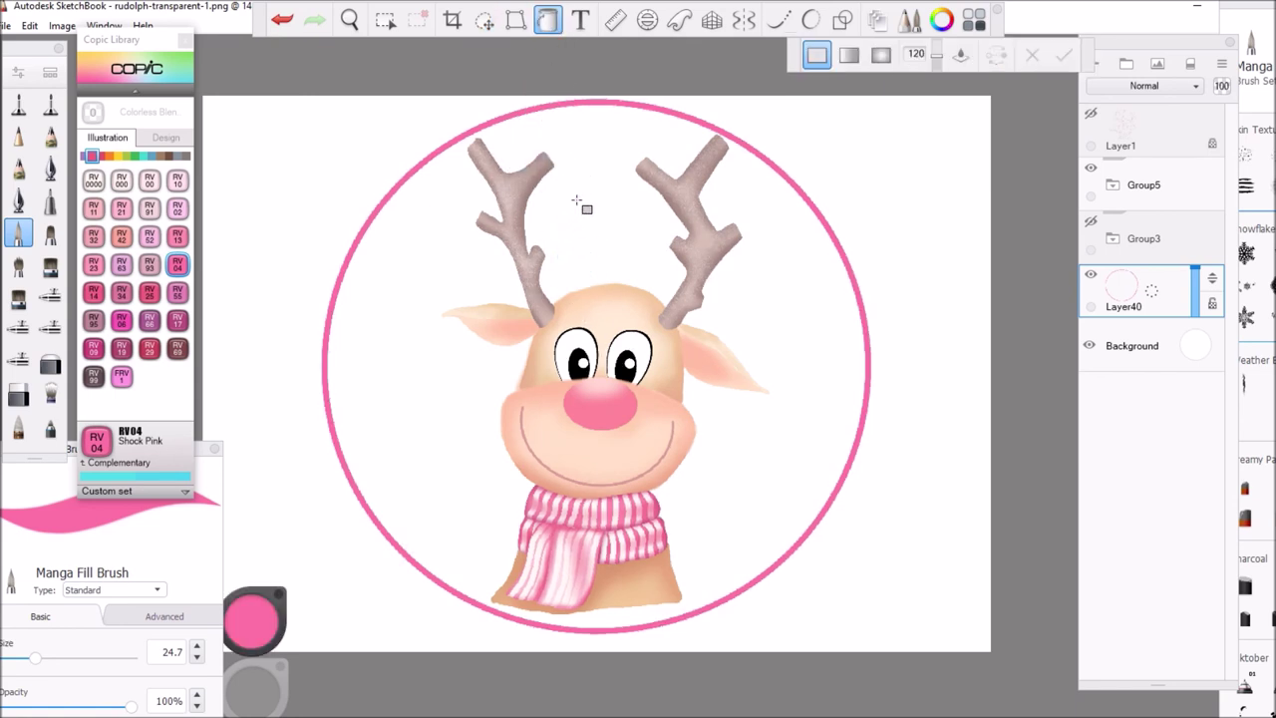
click(582, 226)
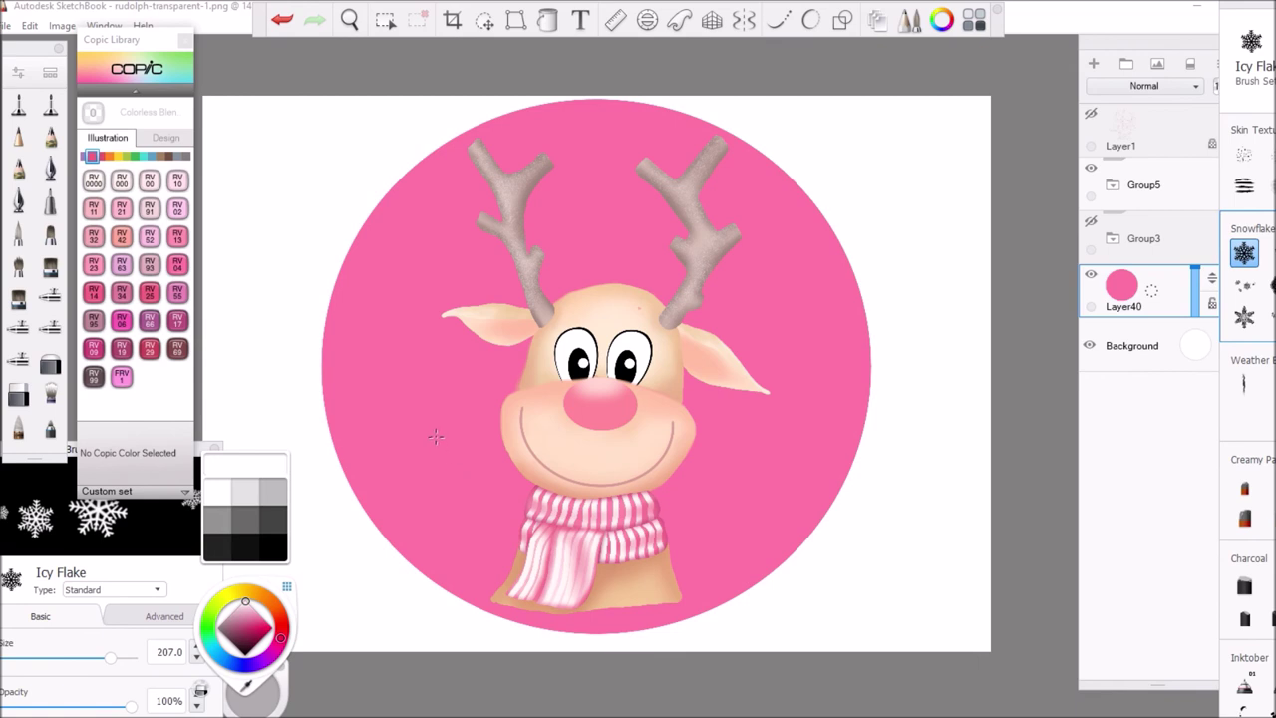
Stamp large white snowflakes all over the pink circle on Layer40 with the Icy Flake brush at size 207.0.
click(435, 436)
click(763, 466)
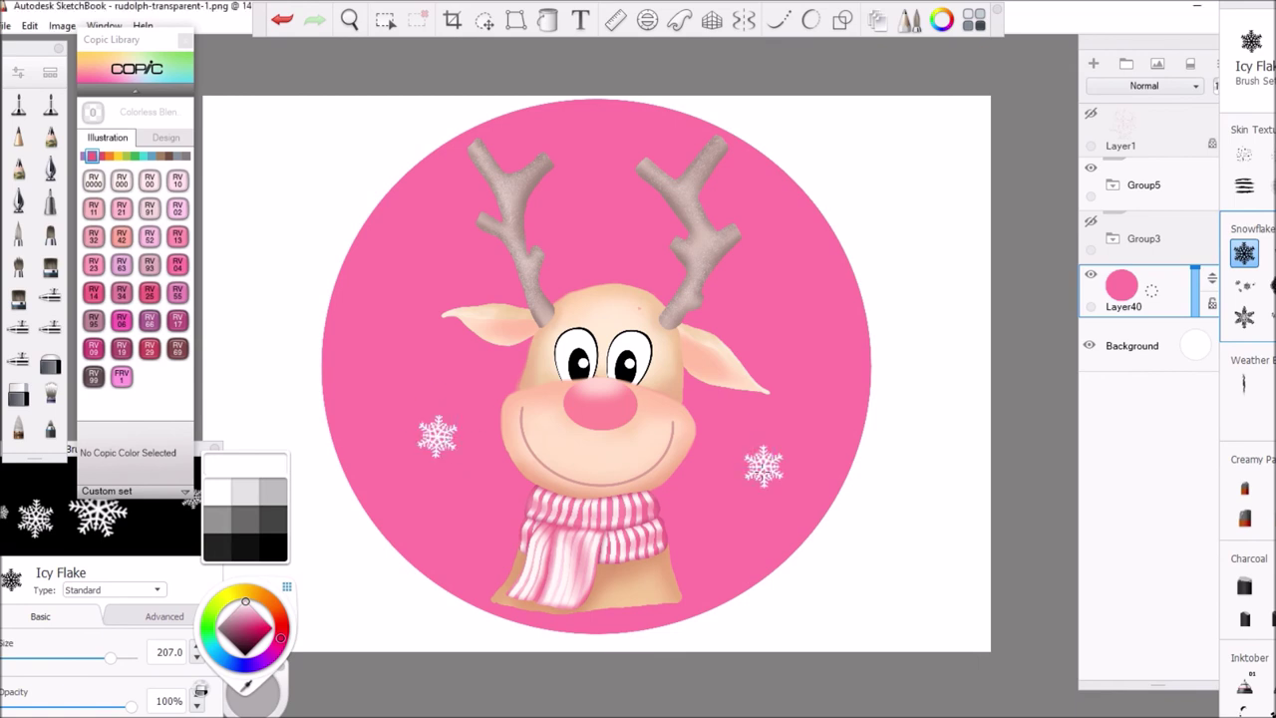
click(783, 289)
click(440, 267)
click(615, 232)
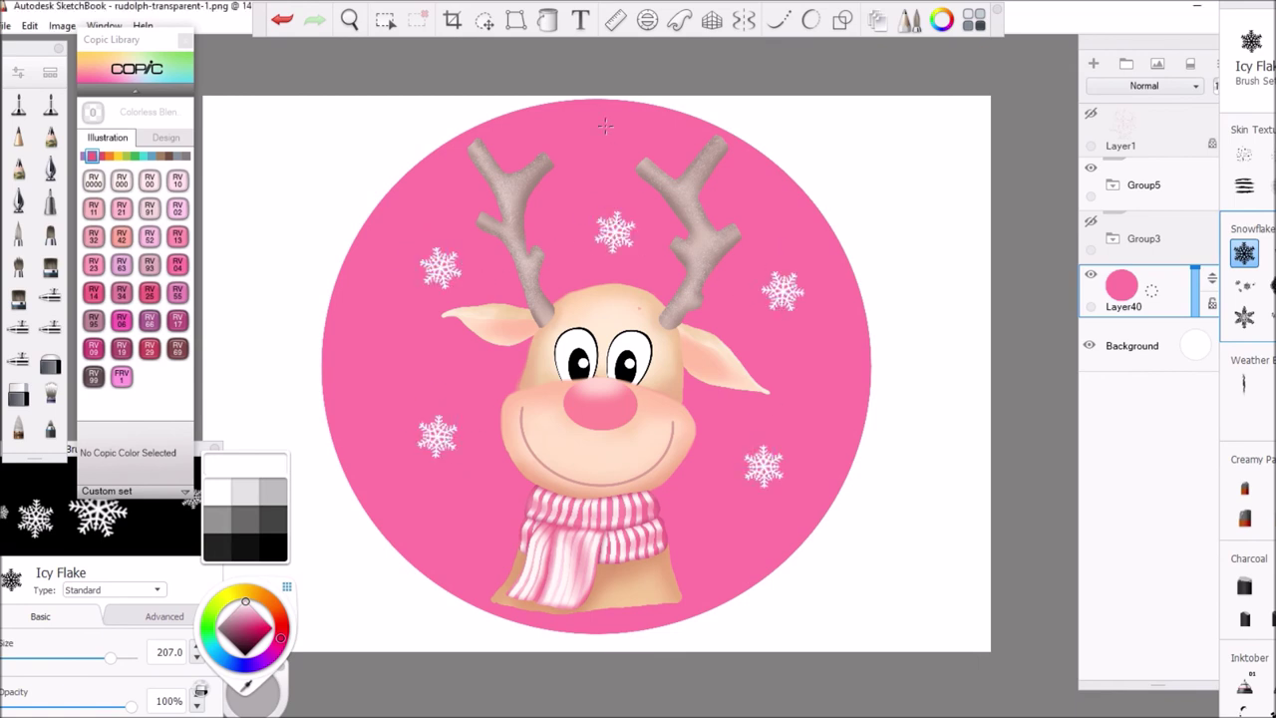
click(613, 126)
click(593, 622)
click(365, 351)
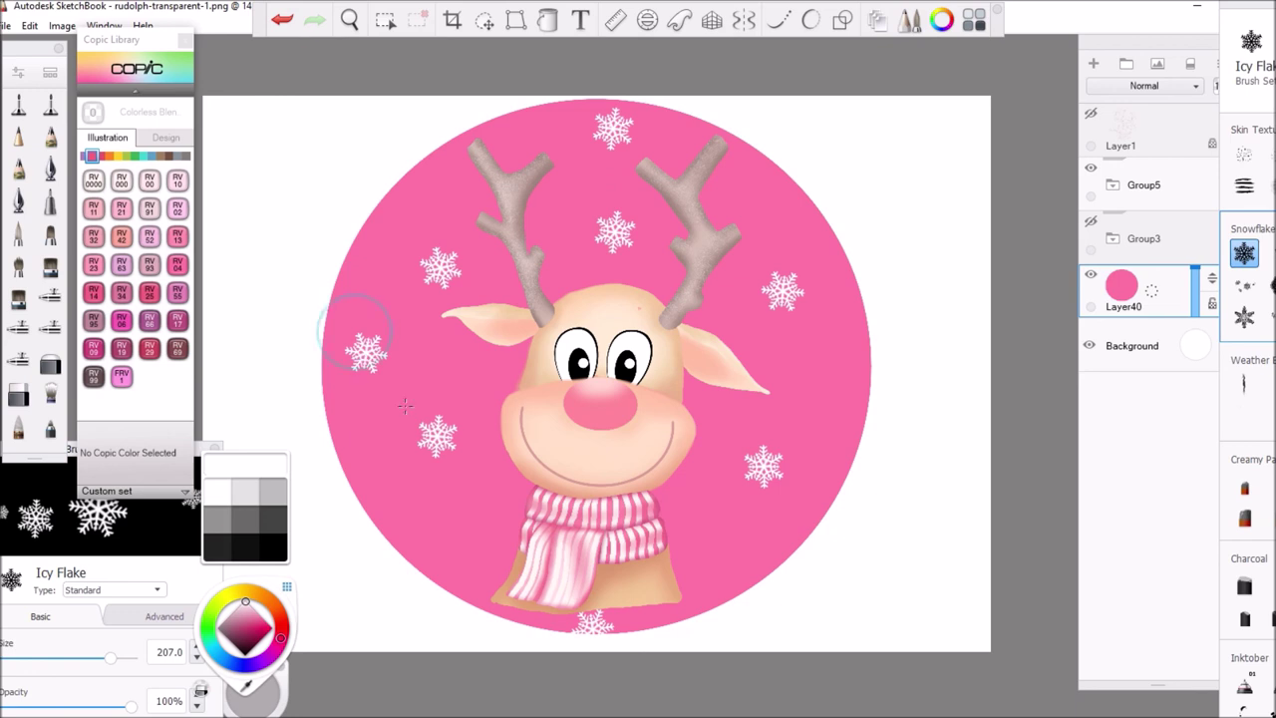
click(844, 369)
click(512, 510)
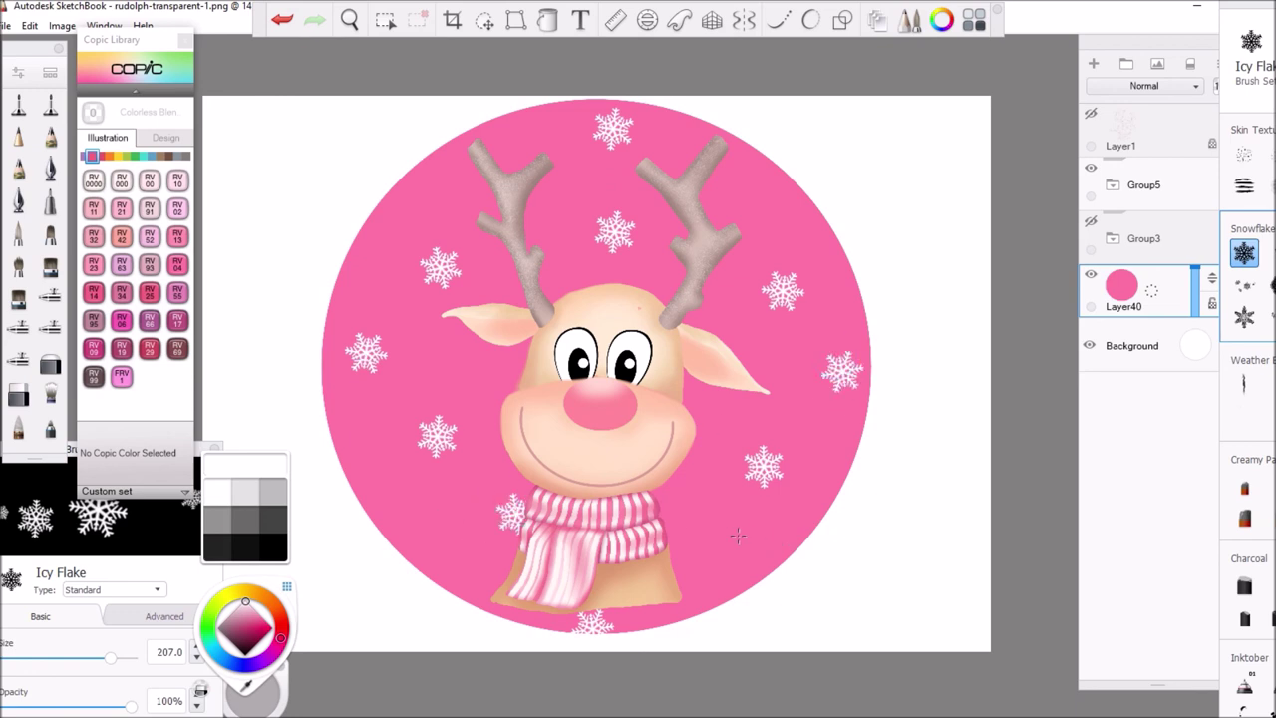
click(761, 565)
click(680, 512)
click(762, 159)
click(481, 126)
click(377, 214)
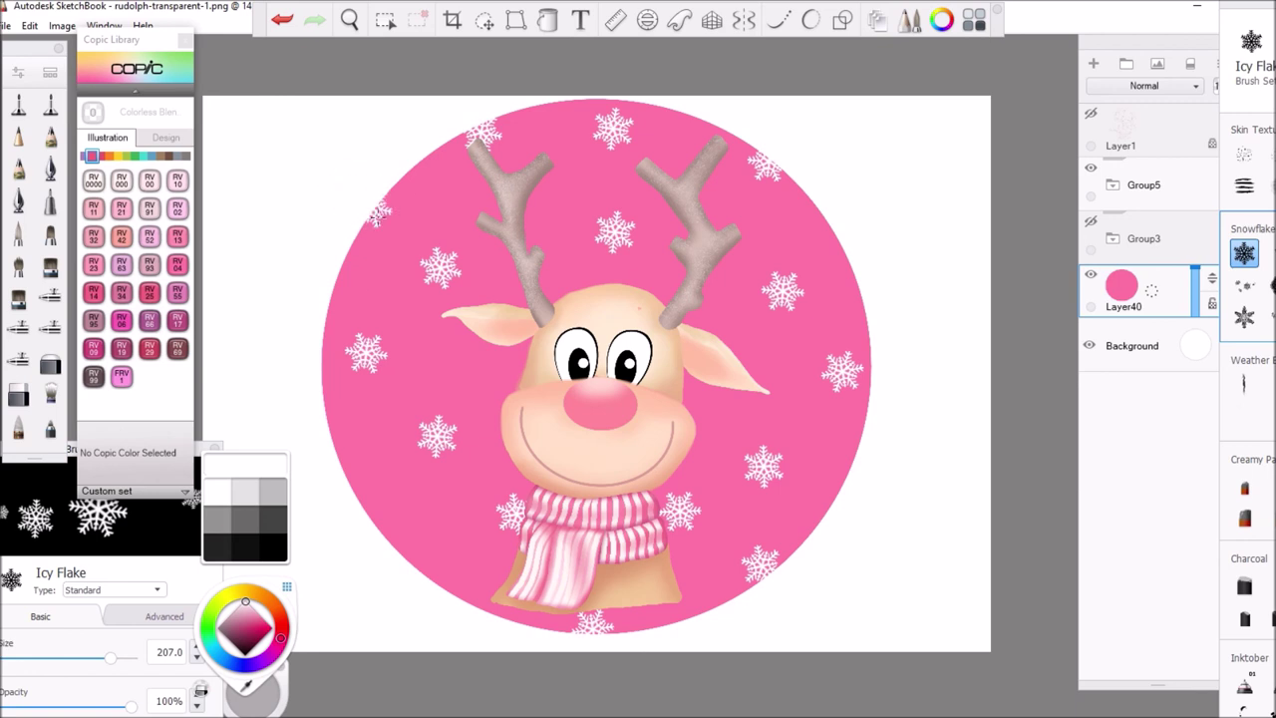
click(372, 508)
click(466, 594)
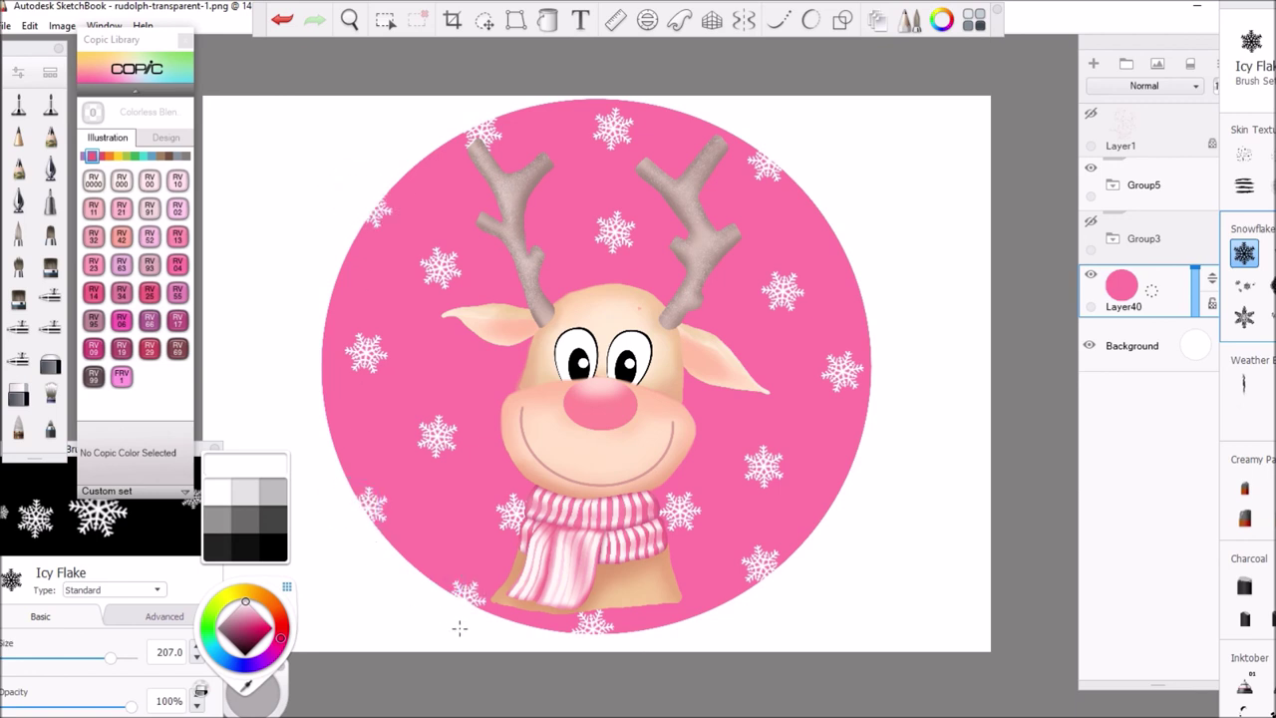
click(510, 367)
click(693, 386)
Reduce the Icy Flake brush to size 84.8 and scatter small snowflakes between the large ones on Layer40.
drag(110, 658, 55, 658)
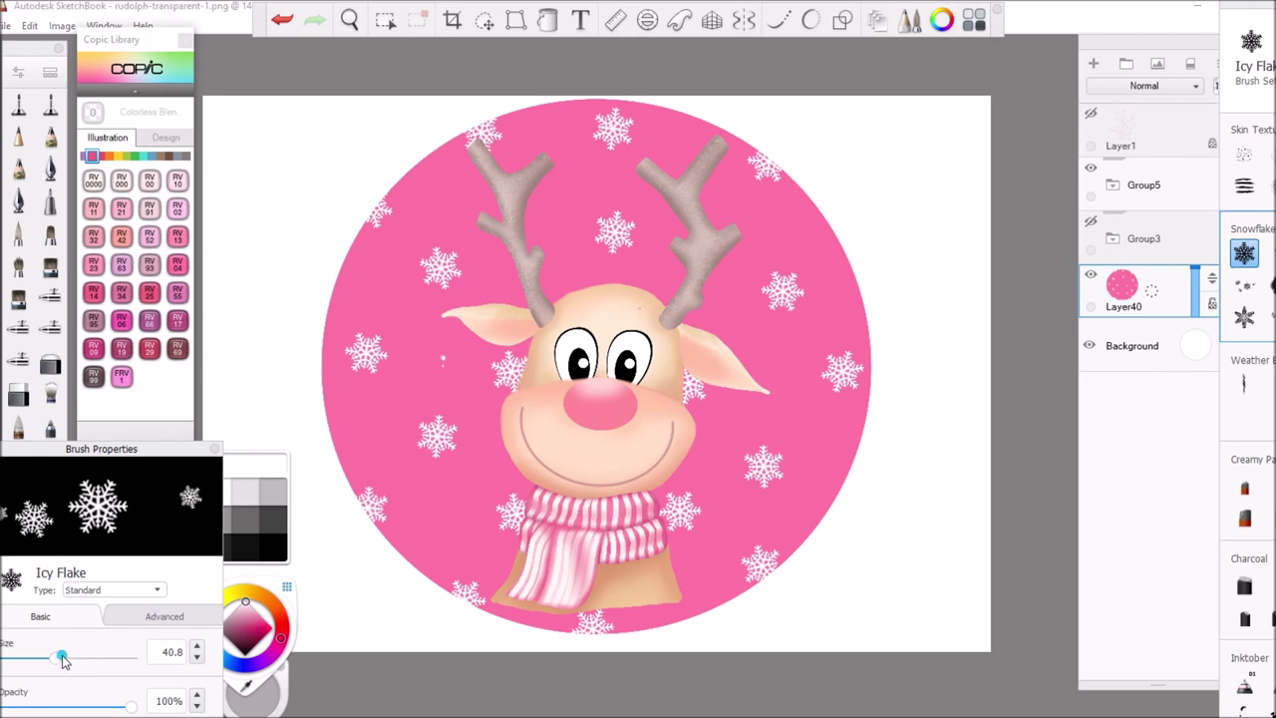
drag(74, 663, 82, 662)
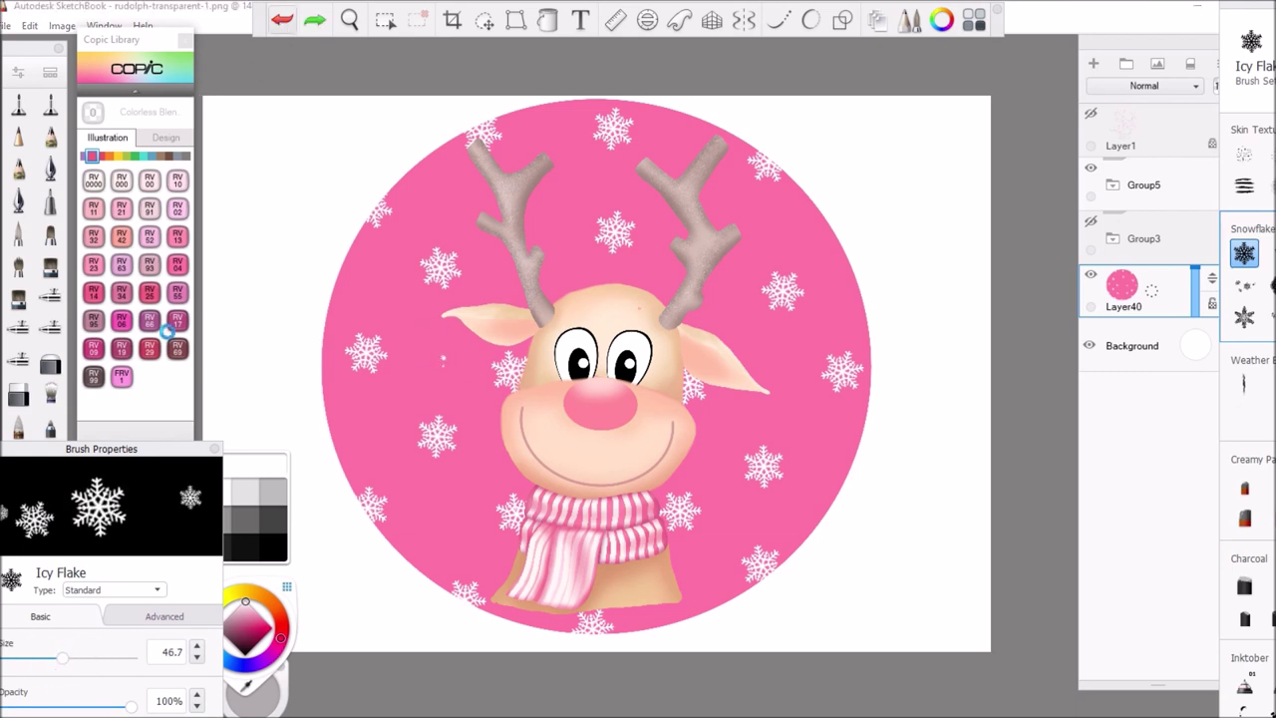
click(77, 658)
key(])
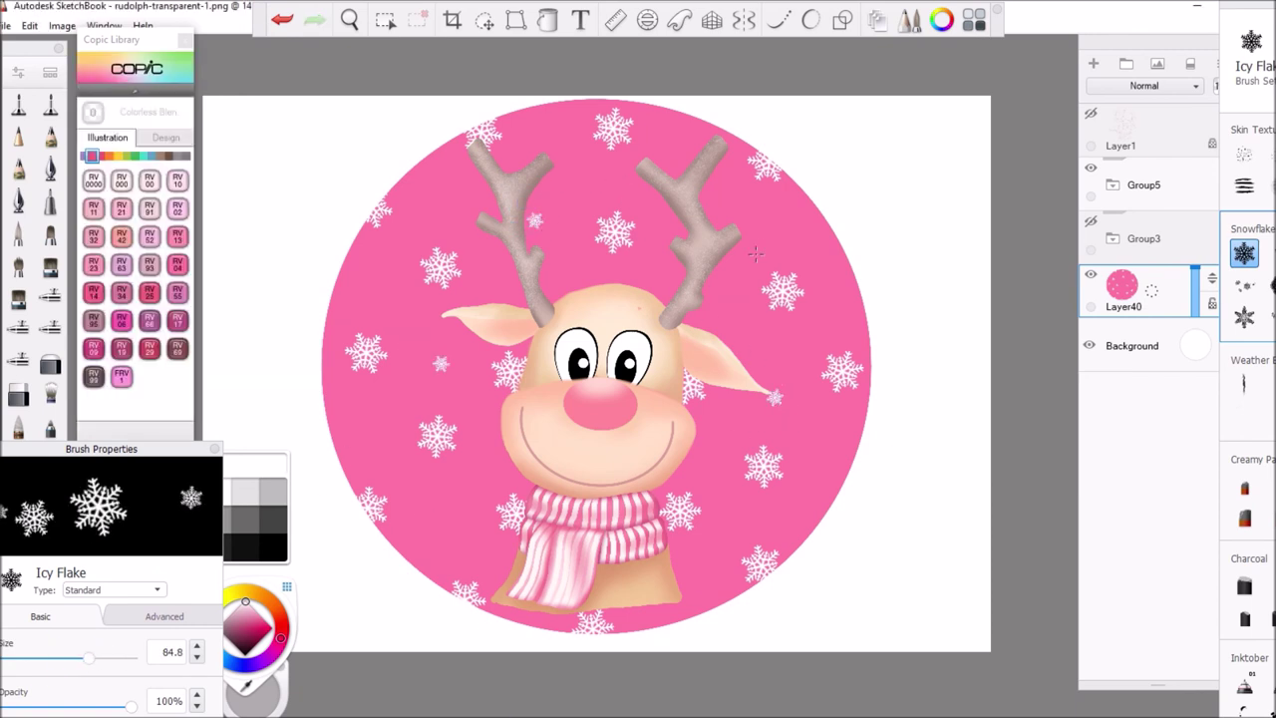
click(819, 219)
click(325, 408)
click(348, 256)
click(431, 179)
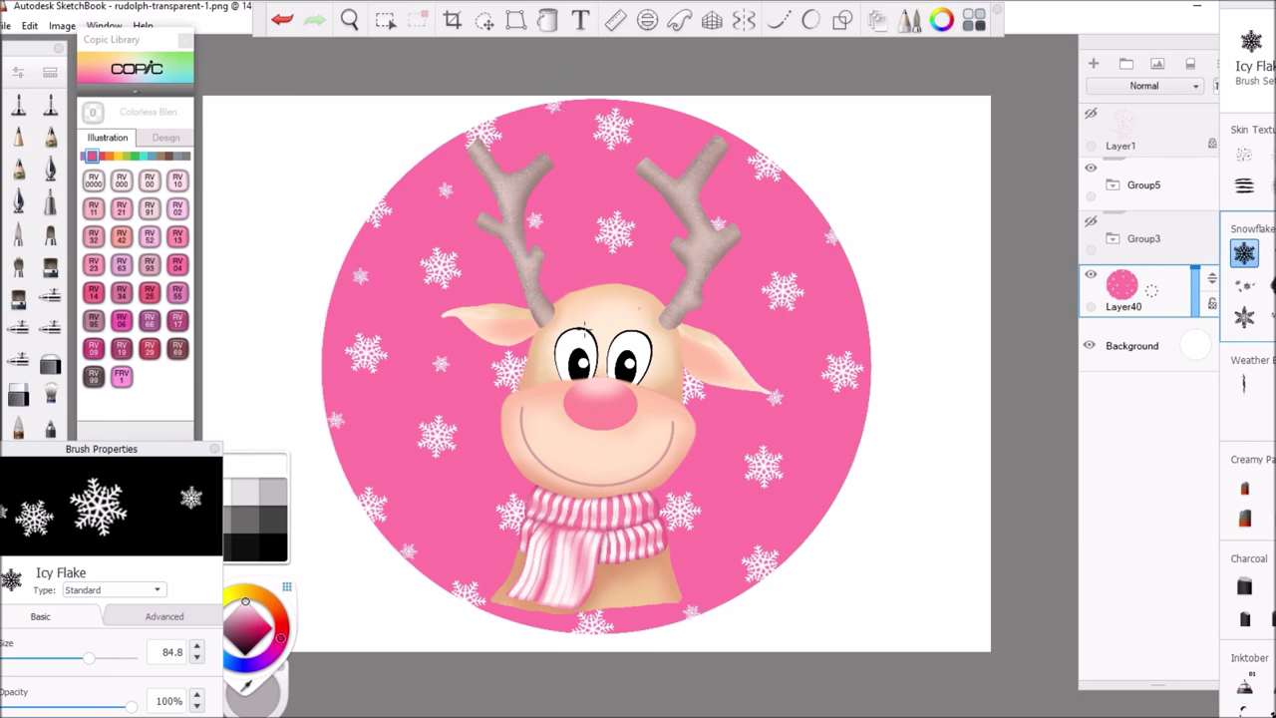